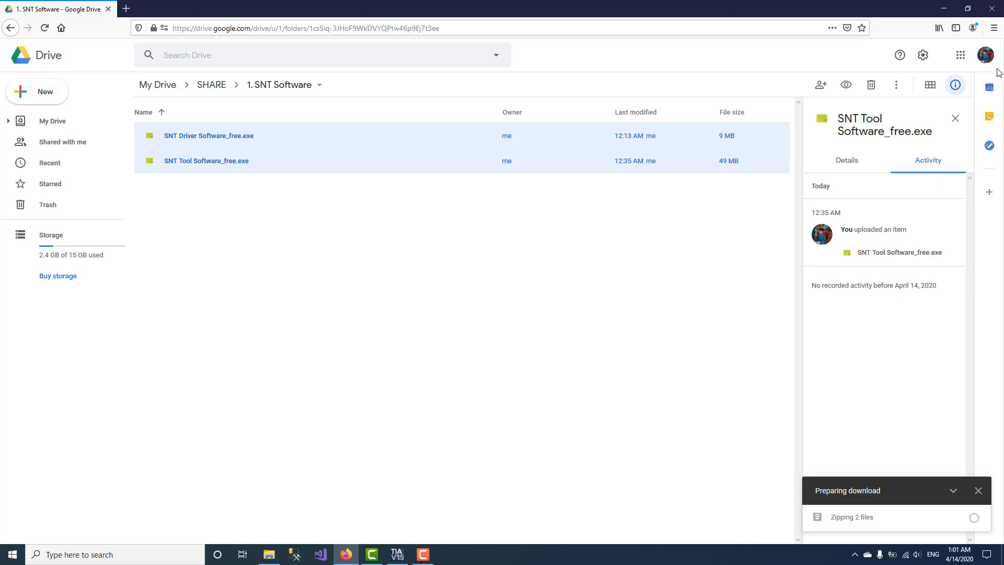
Step: Launch the SNT Driver Software_free installer from Downloads and continue past its prerequisites welcome page
click(944, 8)
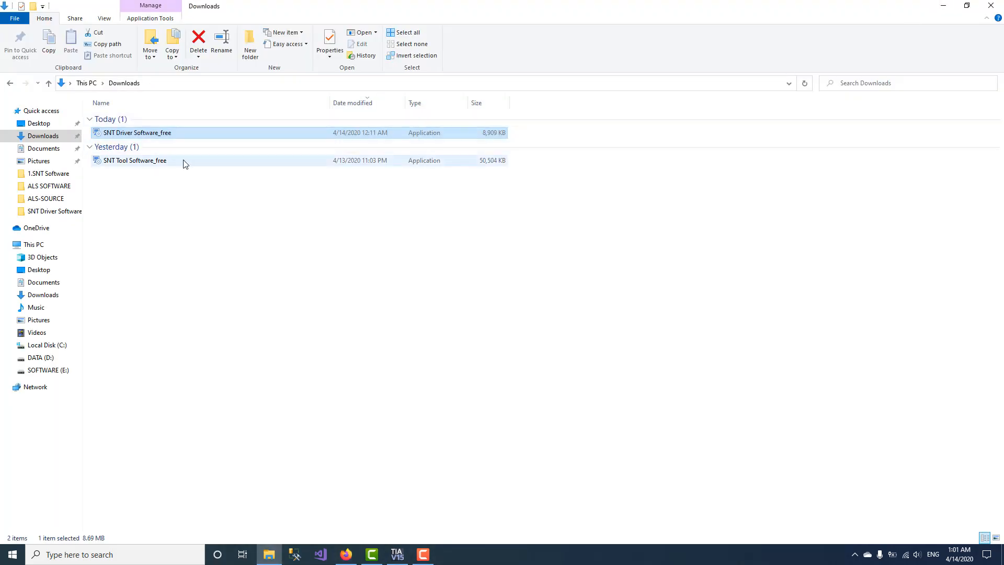
double_click(157, 135)
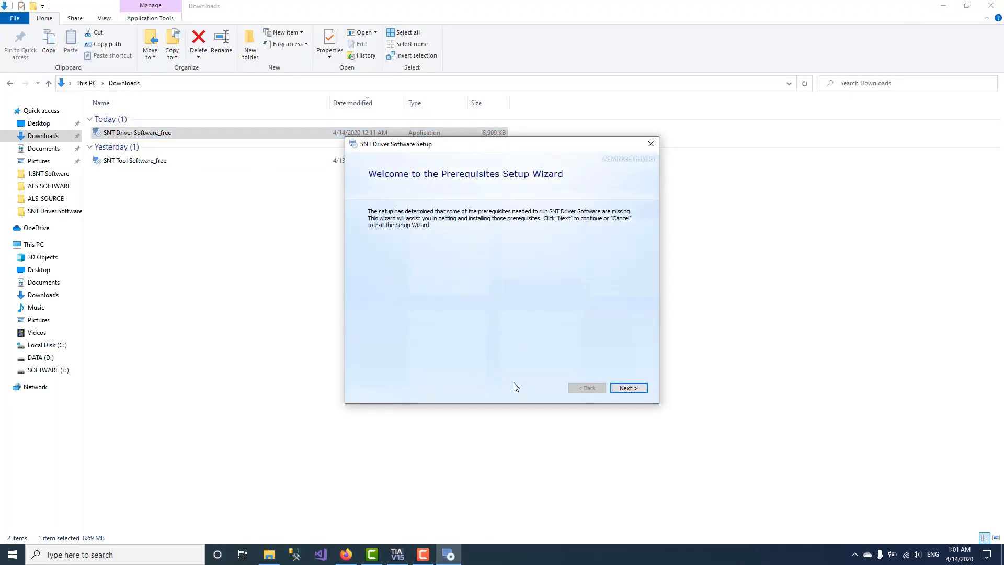
click(629, 388)
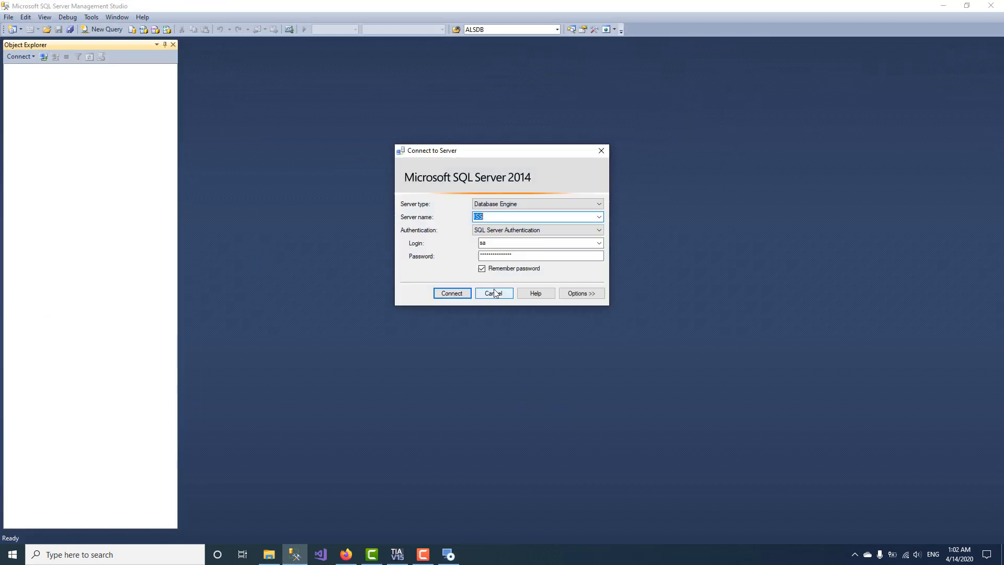
Step: Connect SSMS to the SQL Server instance, then advance the driver installer past prerequisites
click(451, 293)
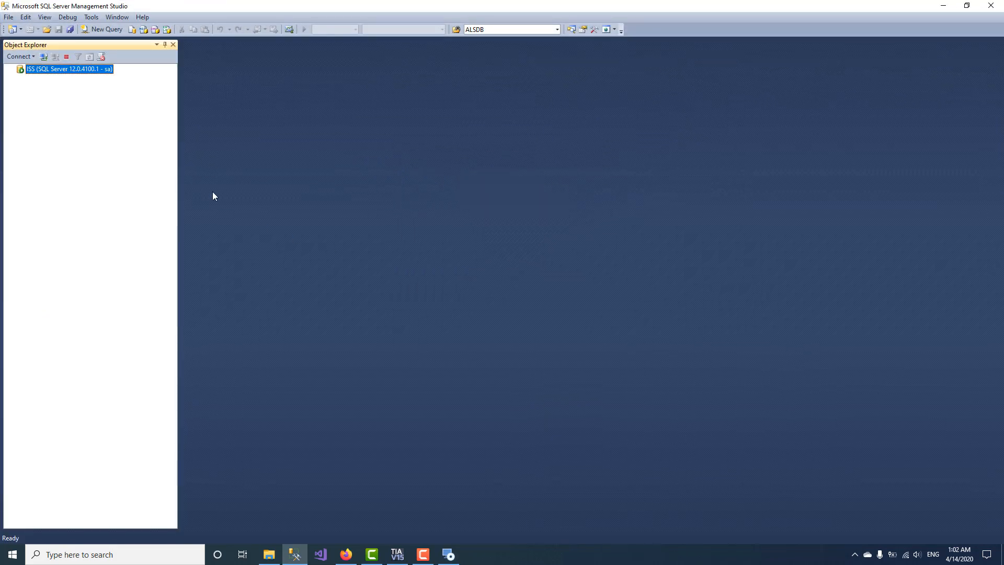
double_click(50, 80)
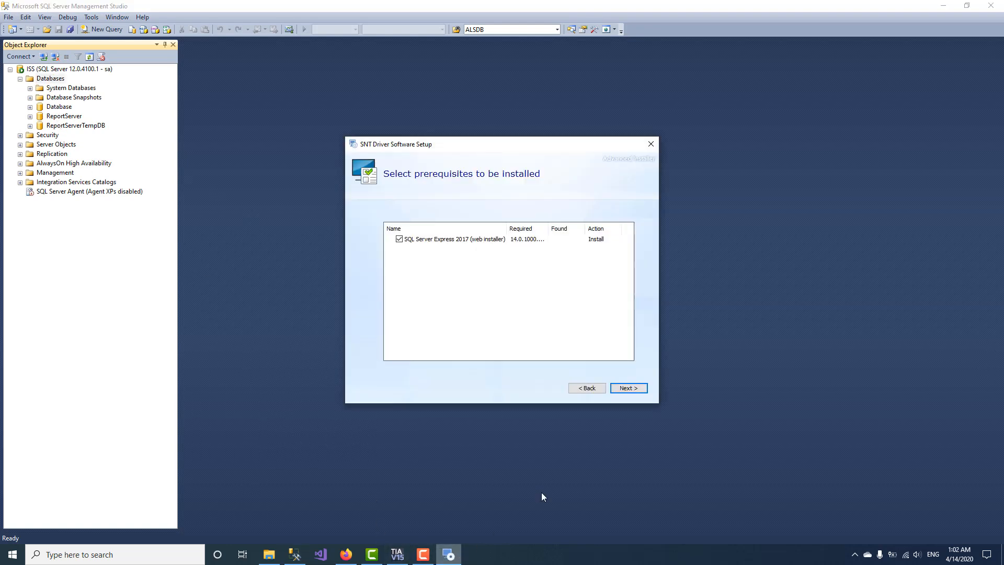
click(629, 390)
click(627, 392)
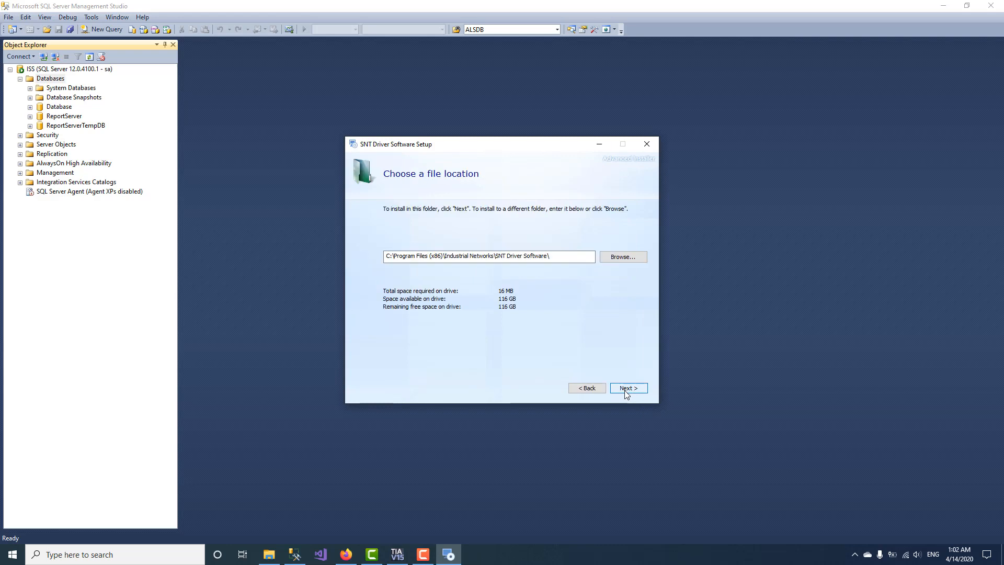
Step: Install SNT Driver Software to the default path, close the installer, and refresh the server tree
drag(563, 257, 380, 254)
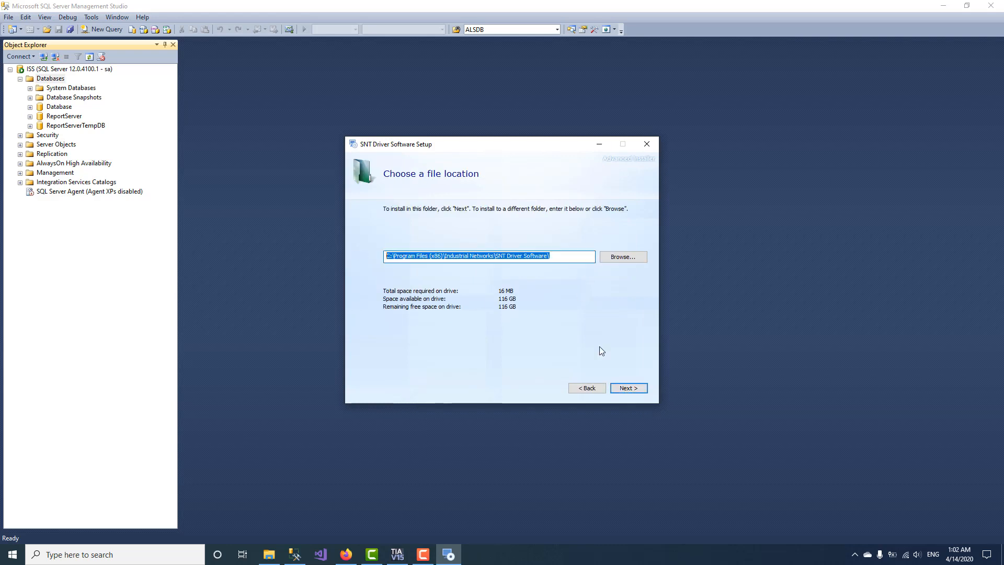
click(634, 391)
click(634, 391)
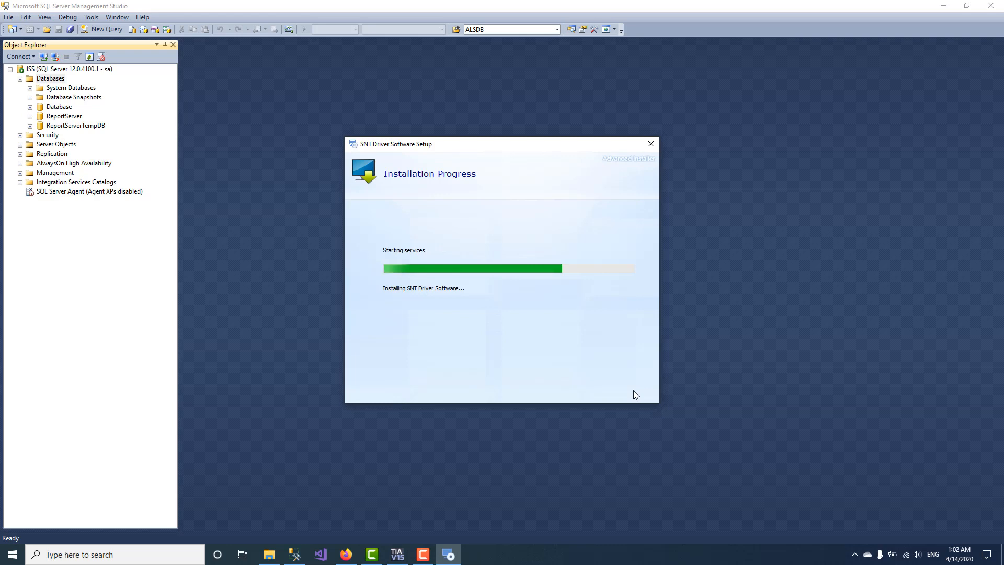
click(494, 340)
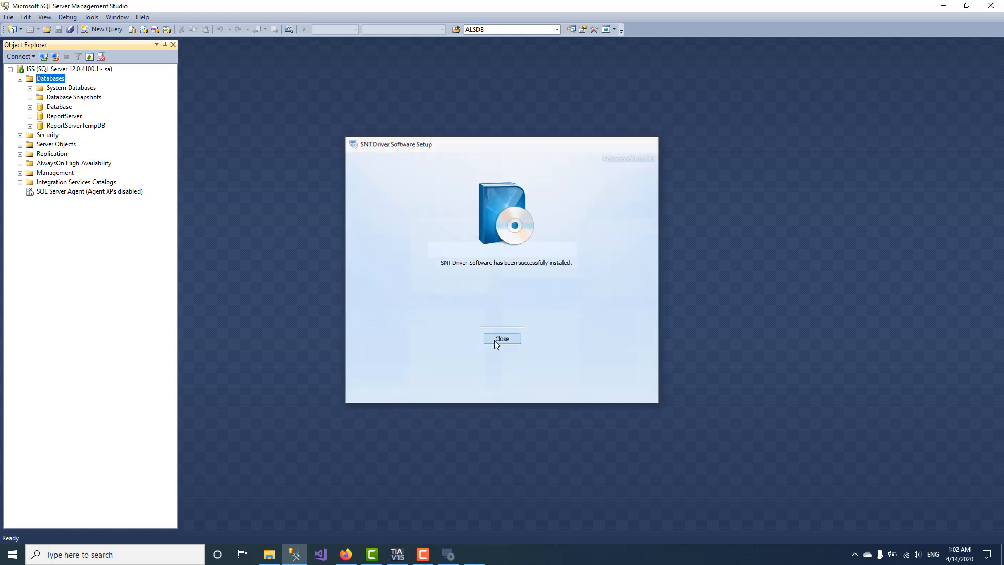
click(100, 56)
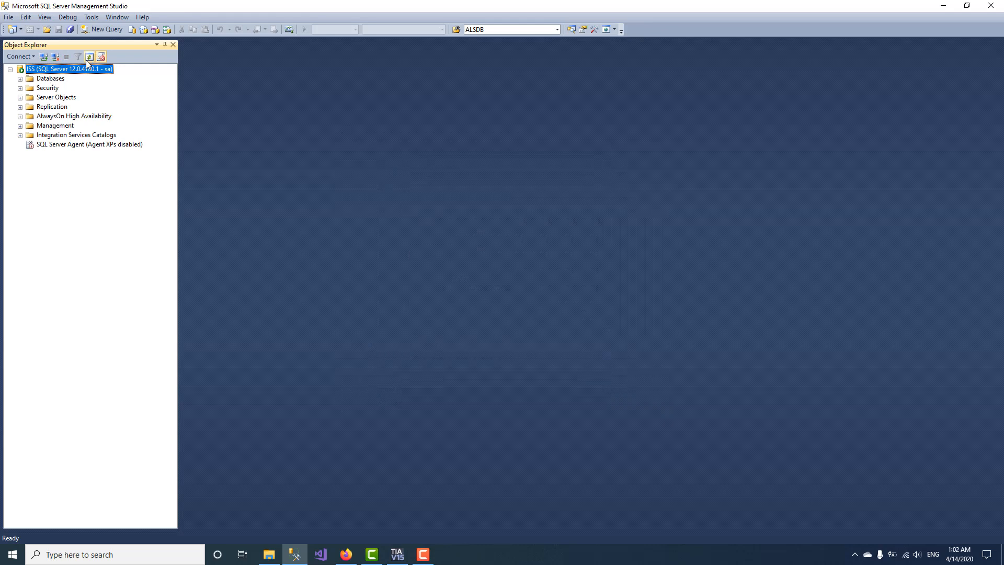
Step: Expand Databases, the new SNTDB database and its Tables folder in Object Explorer
double_click(56, 80)
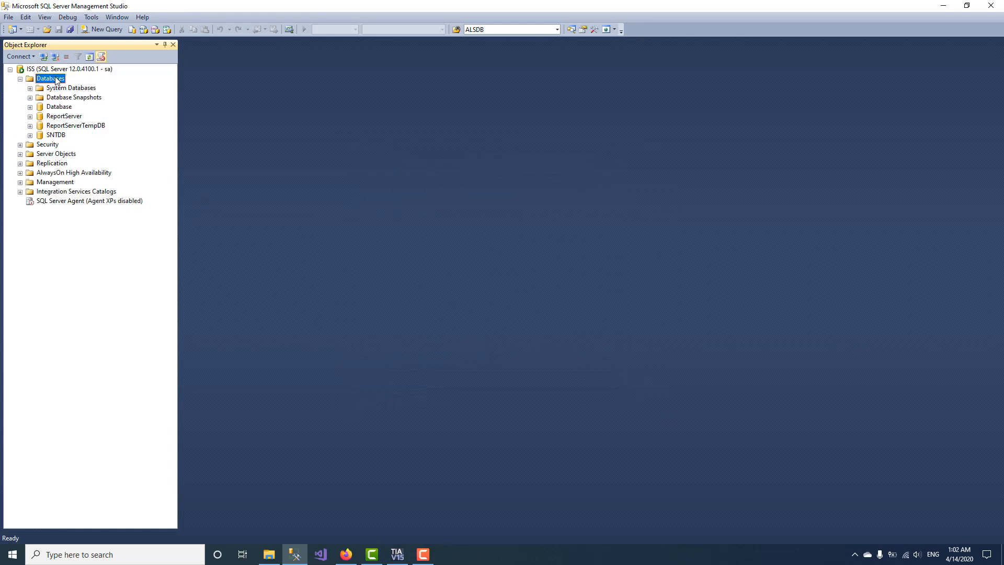
click(55, 134)
double_click(65, 135)
double_click(66, 154)
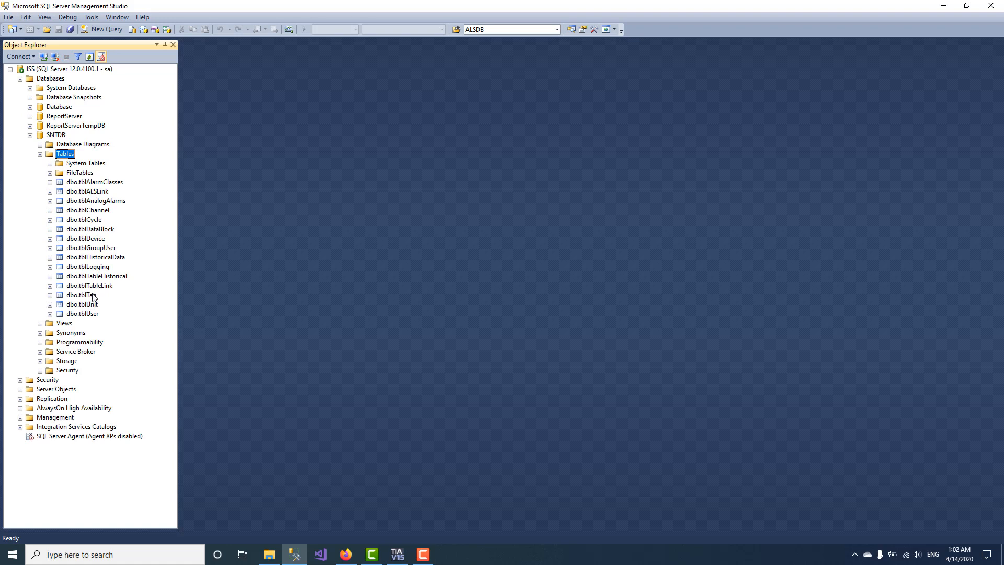
Step: Run Select Top 1000 Rows on dbo.tblTag, which returns no rows, then minimize SSMS
click(89, 257)
click(90, 296)
right_click(90, 295)
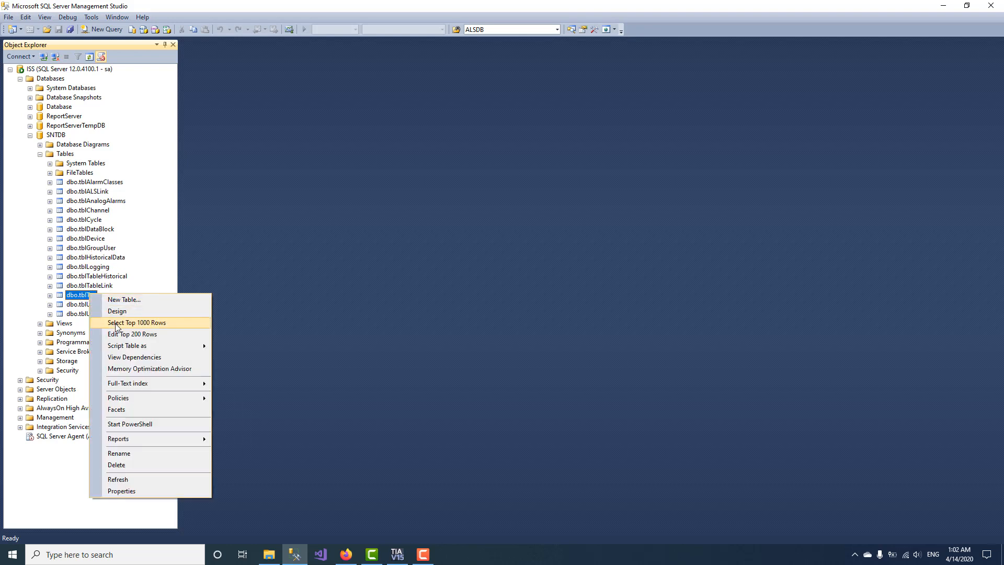
click(119, 321)
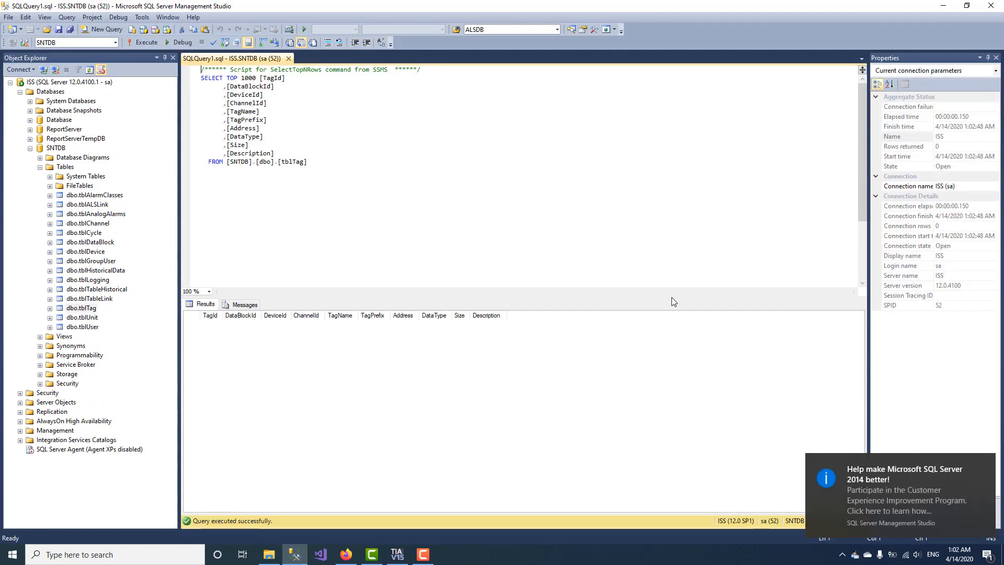
click(940, 6)
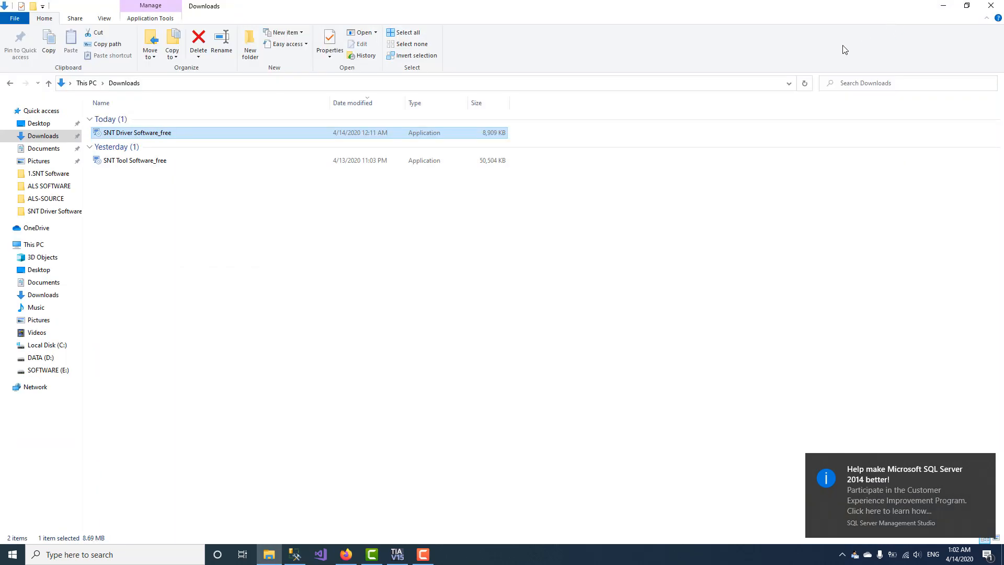
Step: Install SNT Tool Software_free with default settings and close the finished installer
double_click(142, 160)
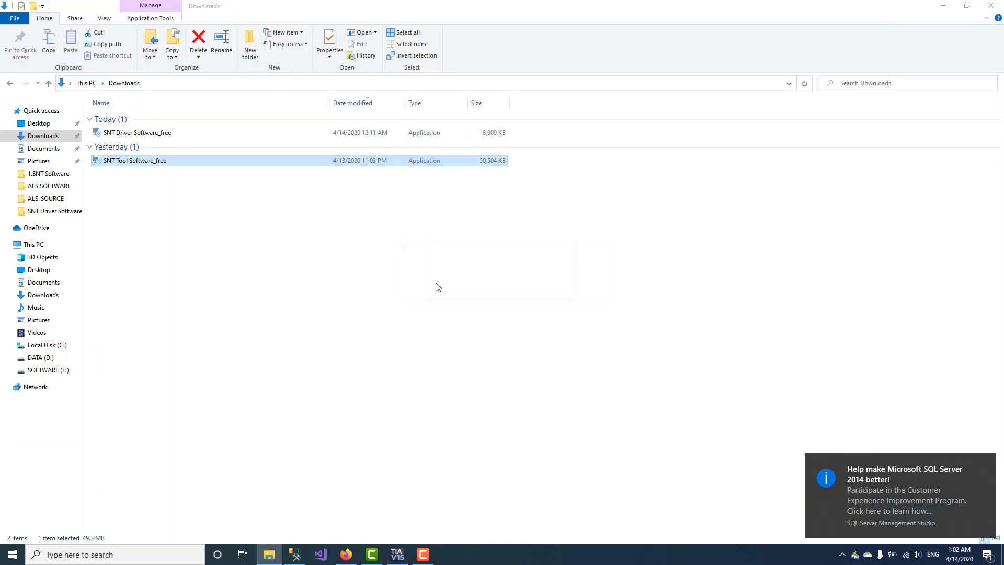
click(618, 387)
click(619, 388)
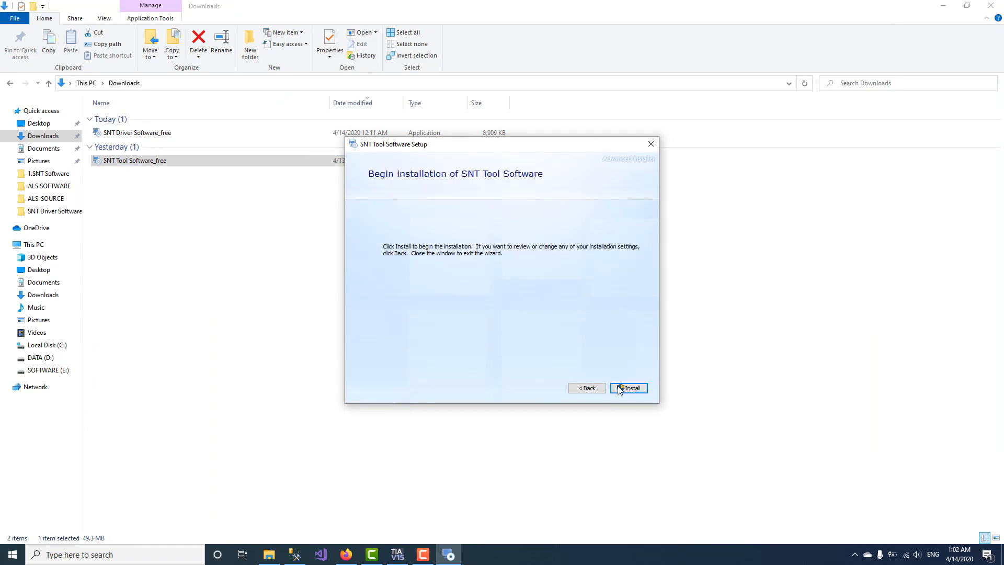
click(628, 388)
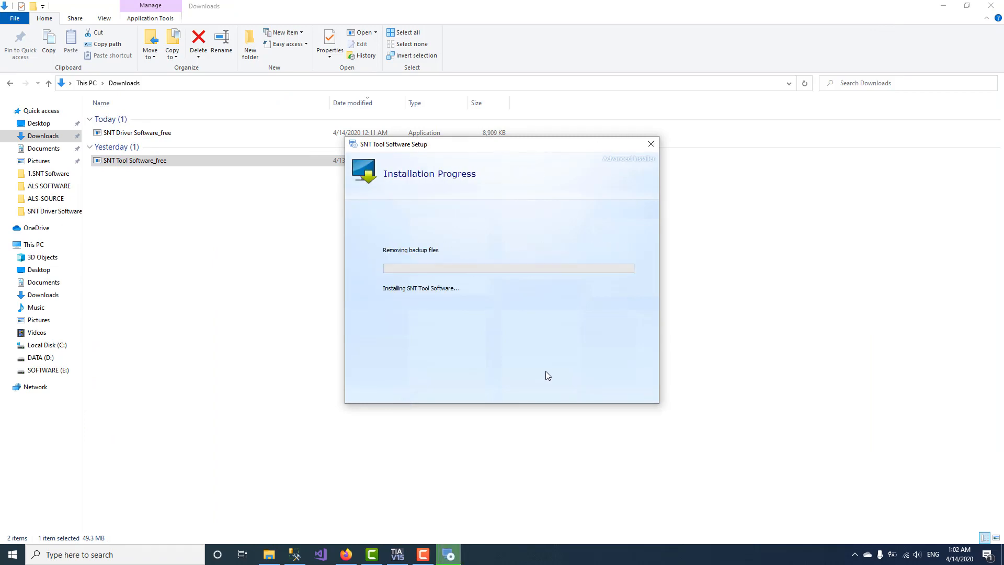
click(502, 339)
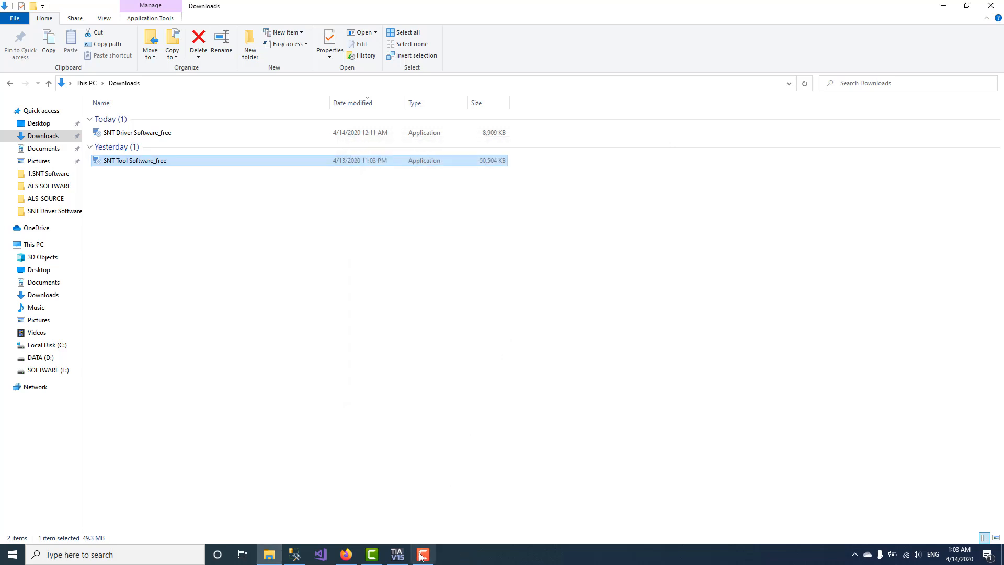
mouse_move(422, 556)
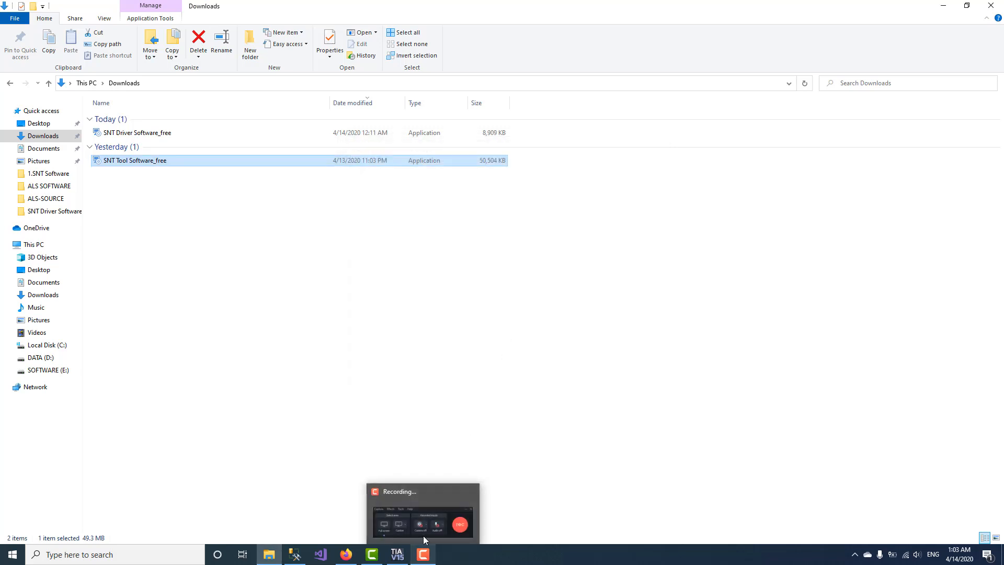
click(463, 328)
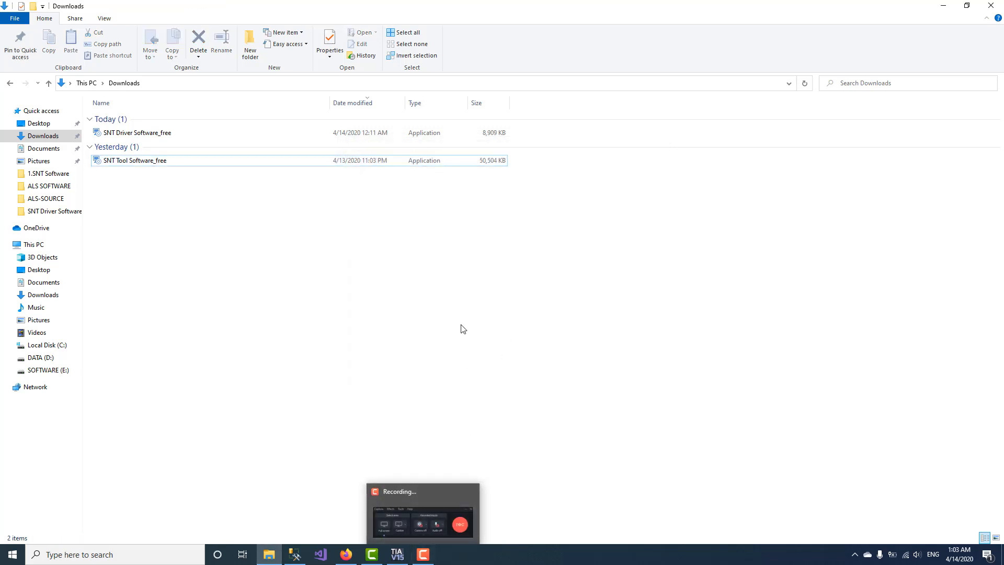
Step: Browse to C:\Program Files (x86)\Industrial Networks\SNT Driver Software\Industrial Networks
click(63, 350)
double_click(166, 153)
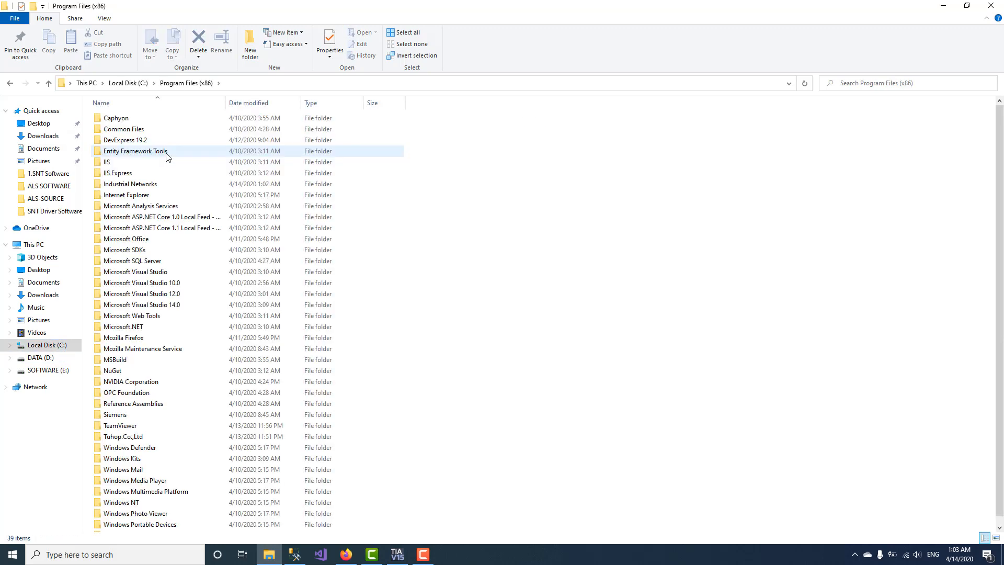
double_click(150, 184)
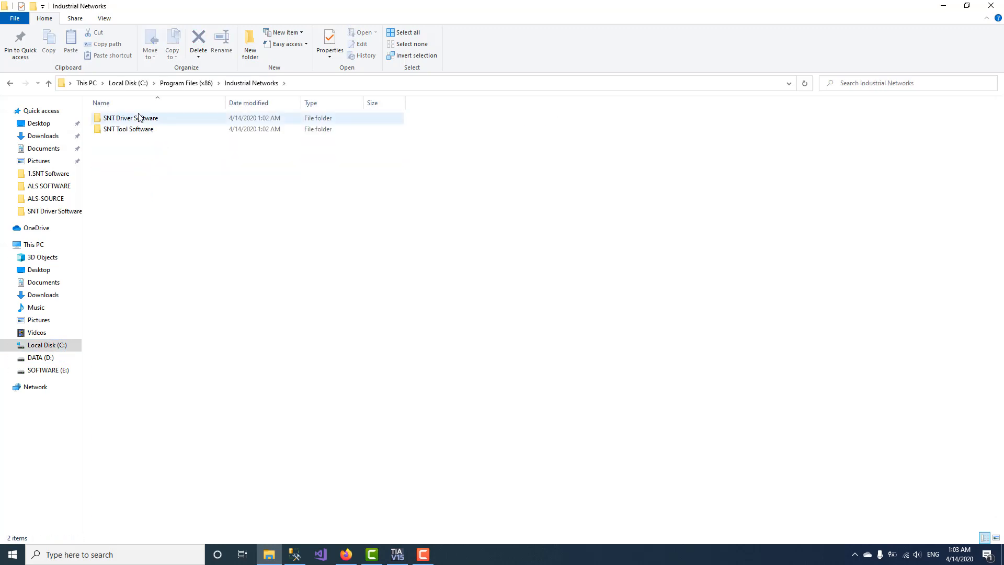
click(141, 122)
double_click(140, 122)
double_click(140, 120)
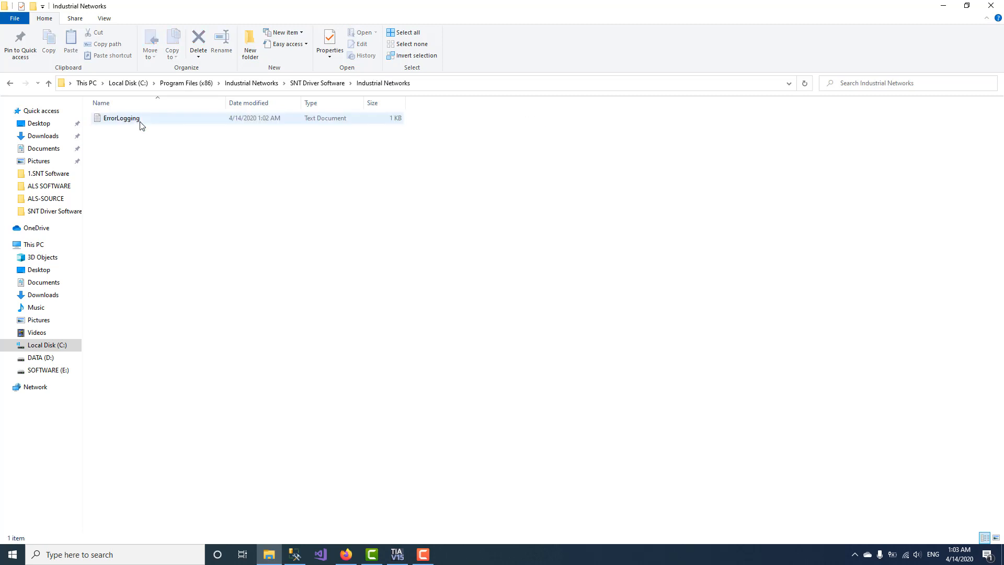
Step: Open the ErrorLogging file and select its invalid serial key line
double_click(140, 120)
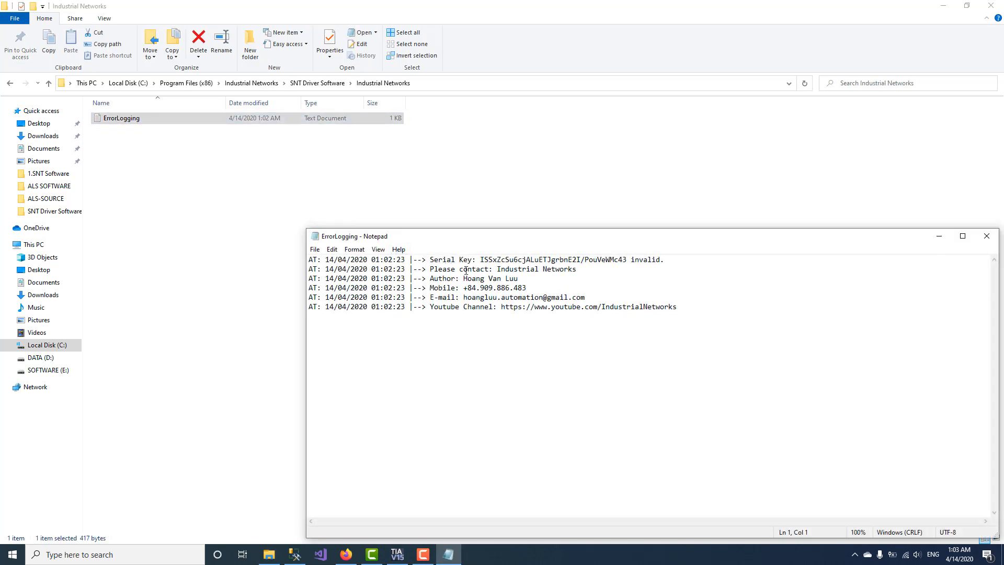
scroll(577, 375, up, 5)
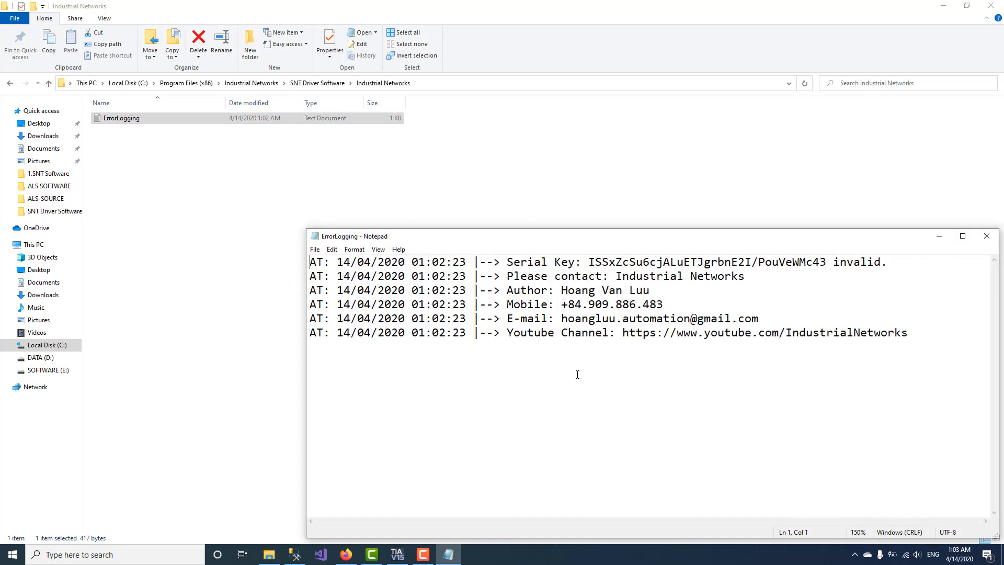
drag(898, 263, 509, 256)
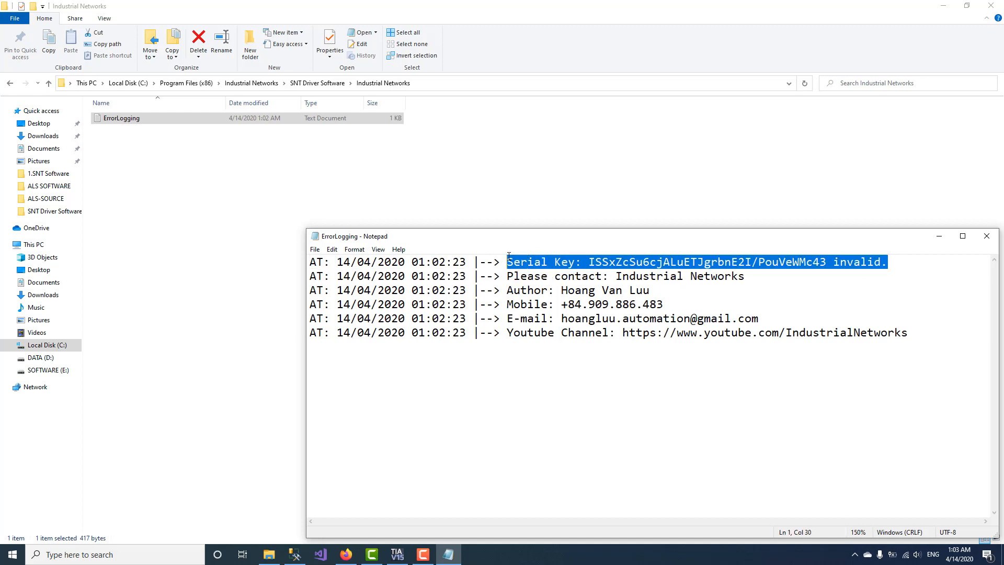
click(943, 6)
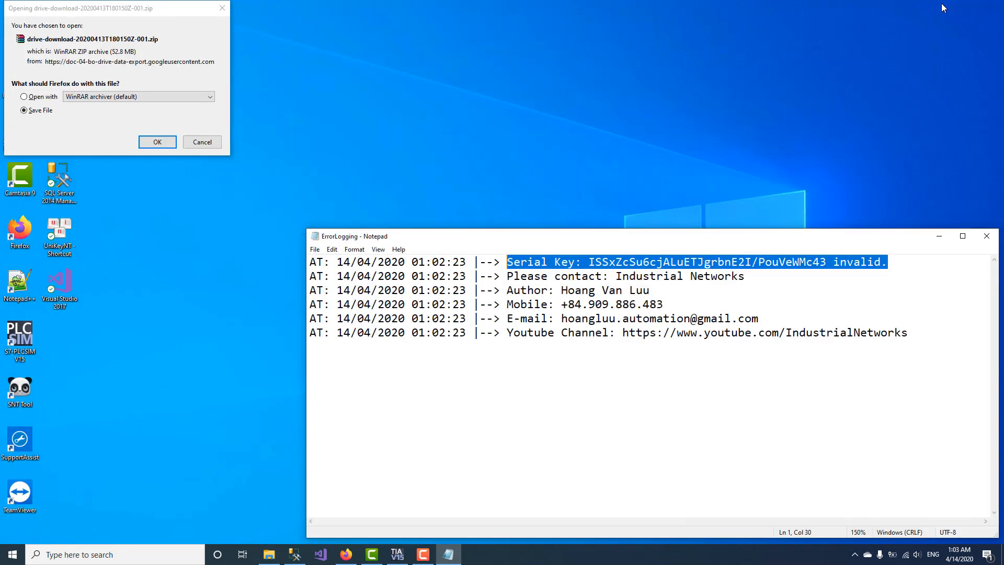
Step: Dismiss the Firefox download dialog, launch SNT Tool, and move the error log below its login box
click(202, 143)
double_click(26, 395)
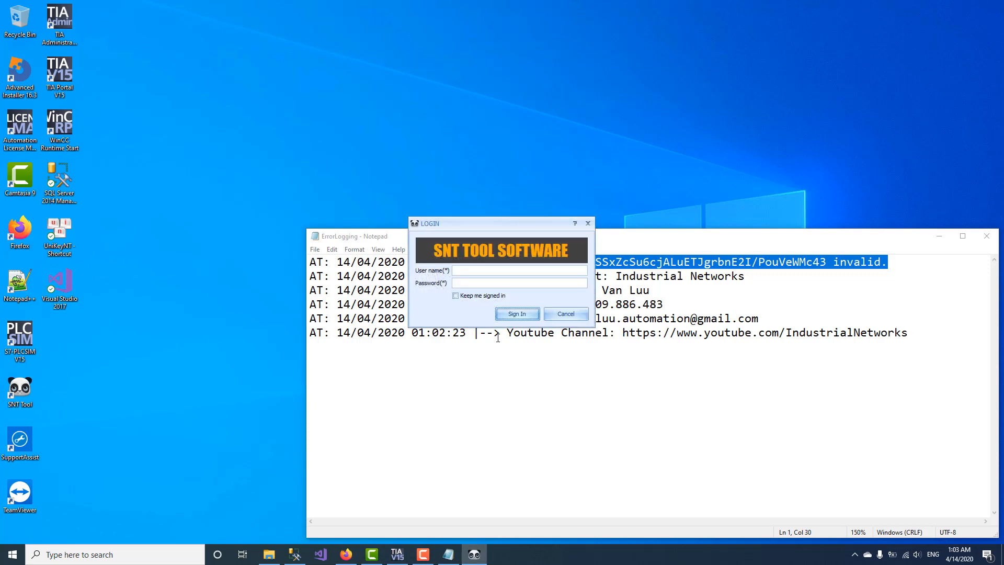
click(672, 361)
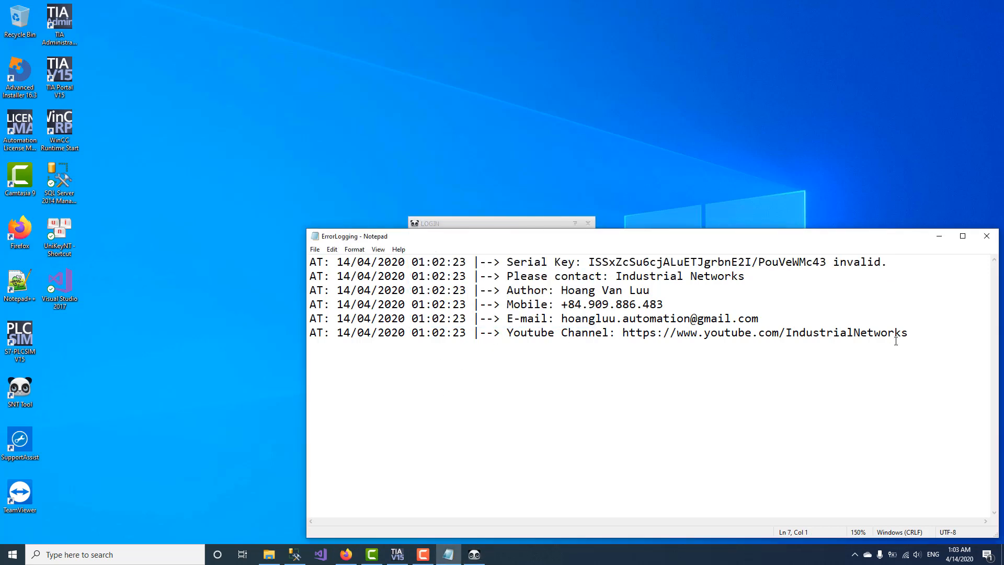
drag(733, 247, 679, 349)
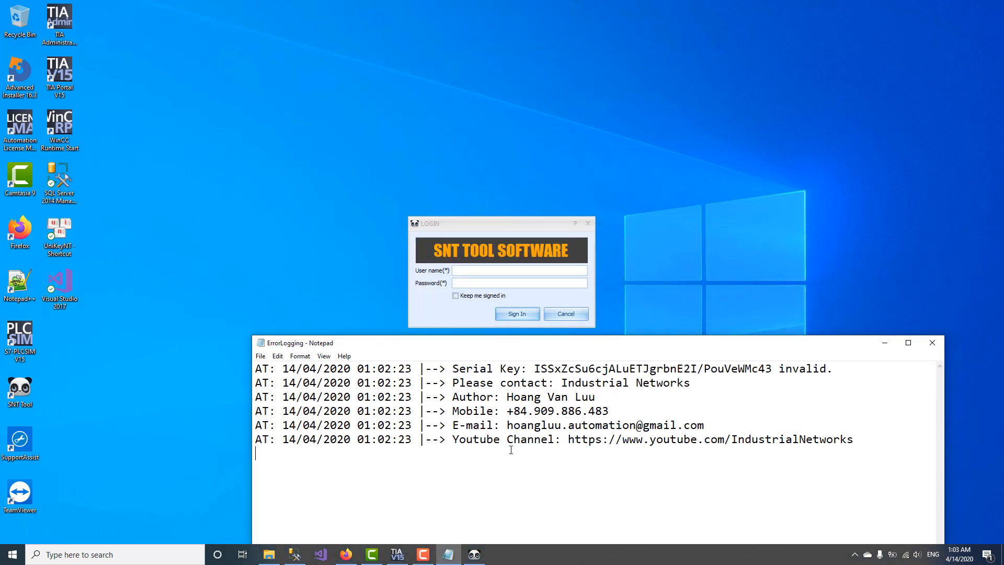
Step: Note the demo user name and password in the log and sign in to SNT Tool with them
text(User Name: demo P)
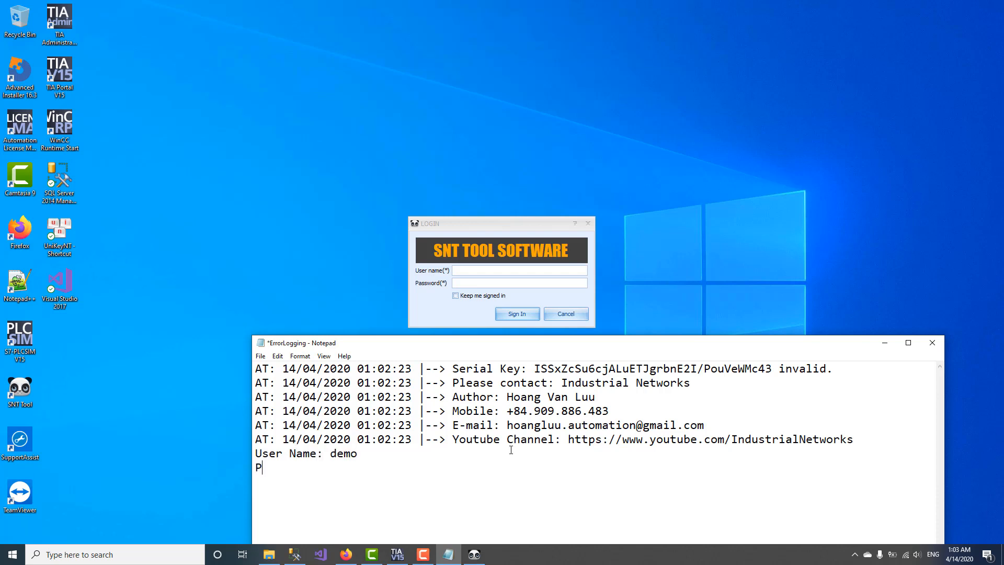
text(assword: demo)
double_click(344, 467)
key(ctrl+c)
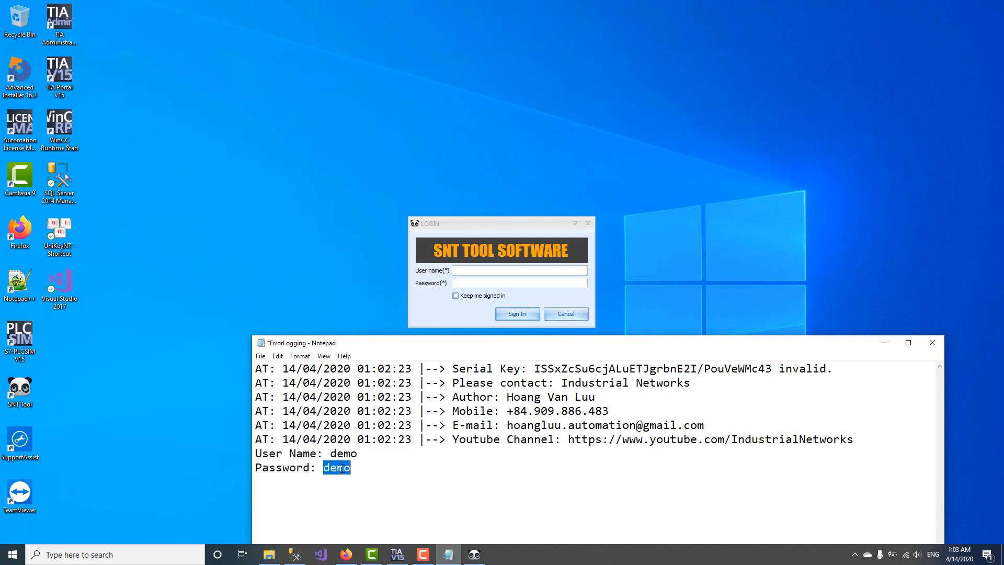
click(482, 286)
key(ctrl+v)
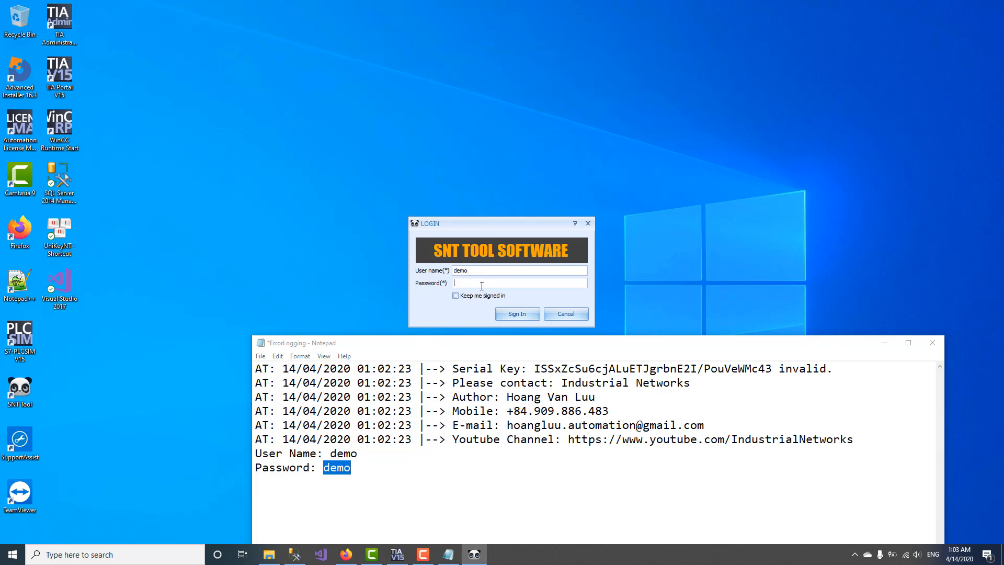
key(ctrl+v)
click(508, 314)
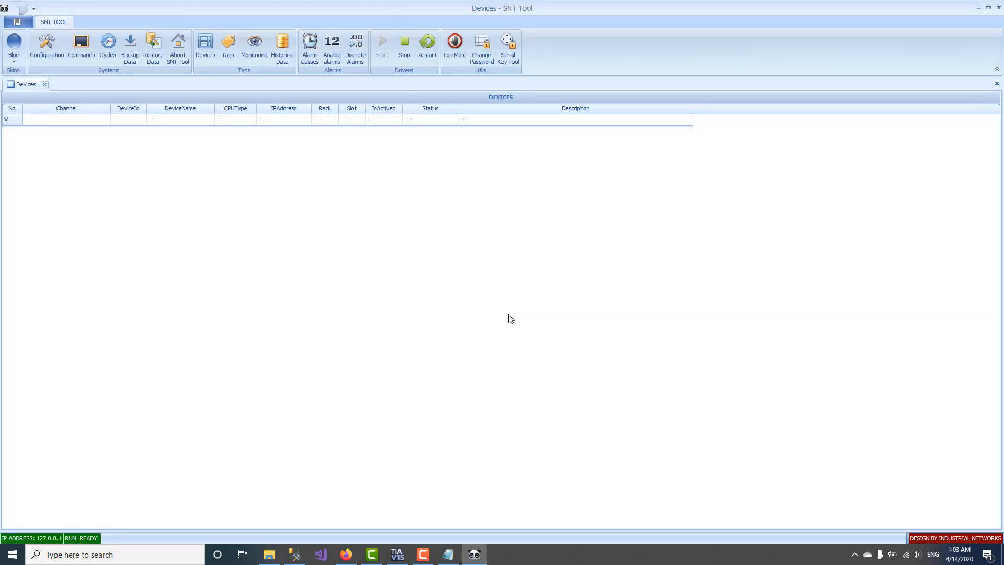
Step: Select the full serial key logged in the ErrorLogging notes
click(448, 554)
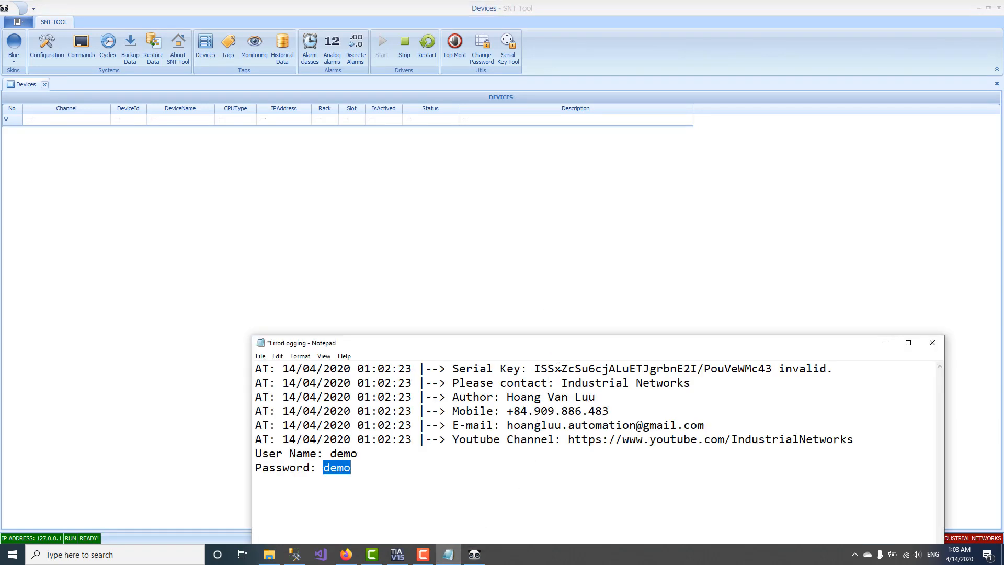
click(538, 368)
drag(606, 344, 616, 322)
ctrl+scroll(627, 373, up, 3)
ctrl+scroll(627, 373, down, 1)
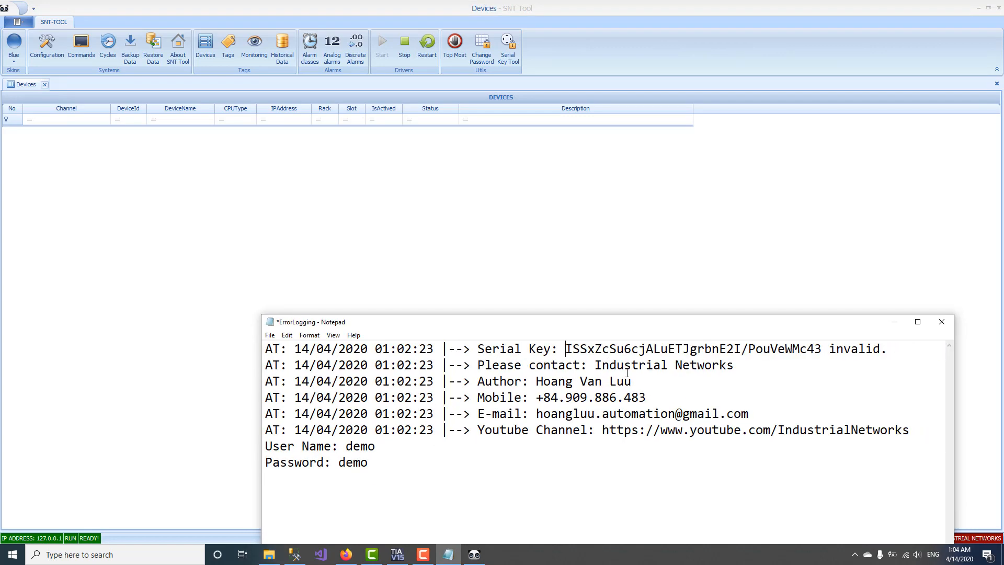
shift+click(822, 349)
key(ctrl+c)
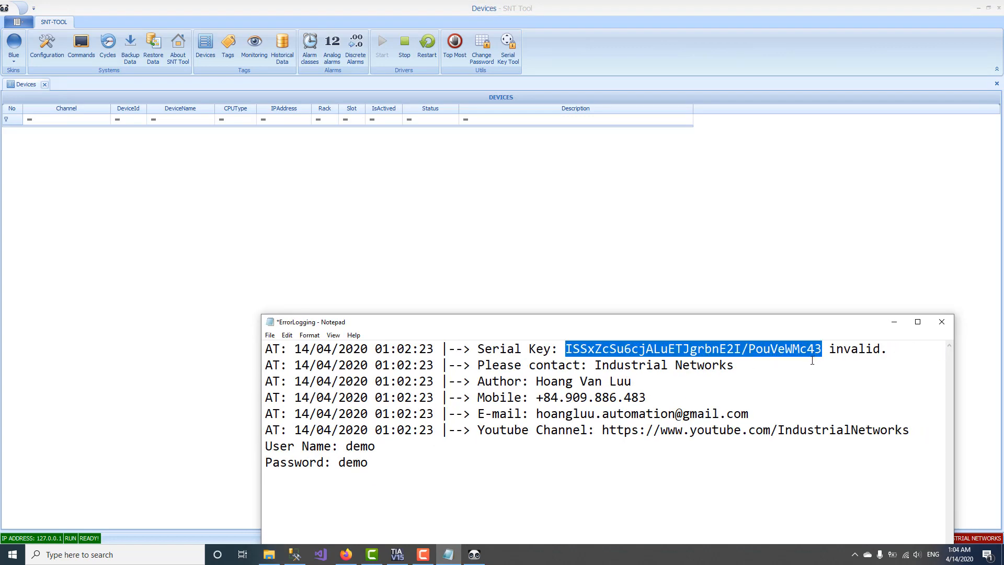
Step: Paste the serial key into Serial Key Tool, generate the PID and result, and copy the result
click(505, 53)
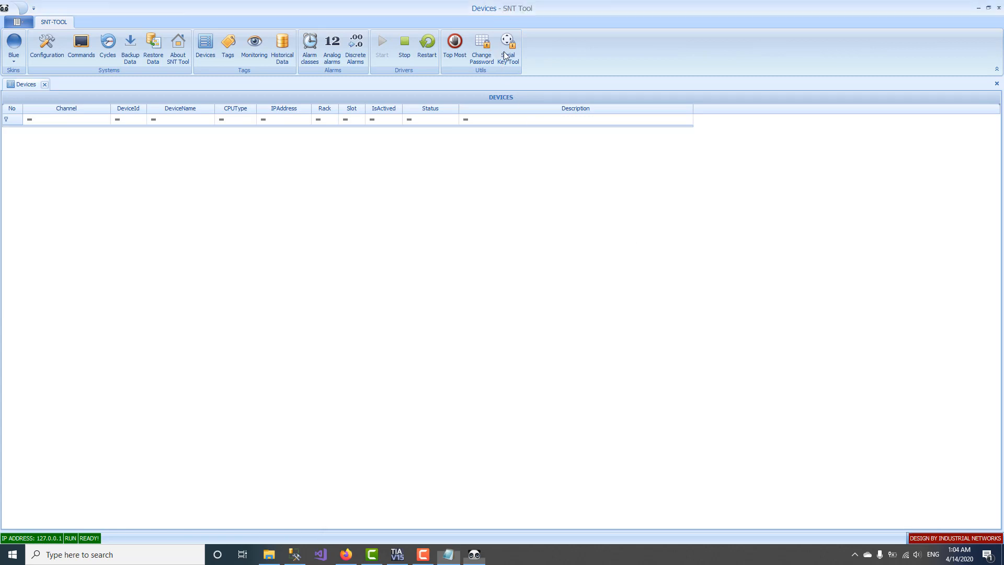
click(523, 241)
key(ctrl+v)
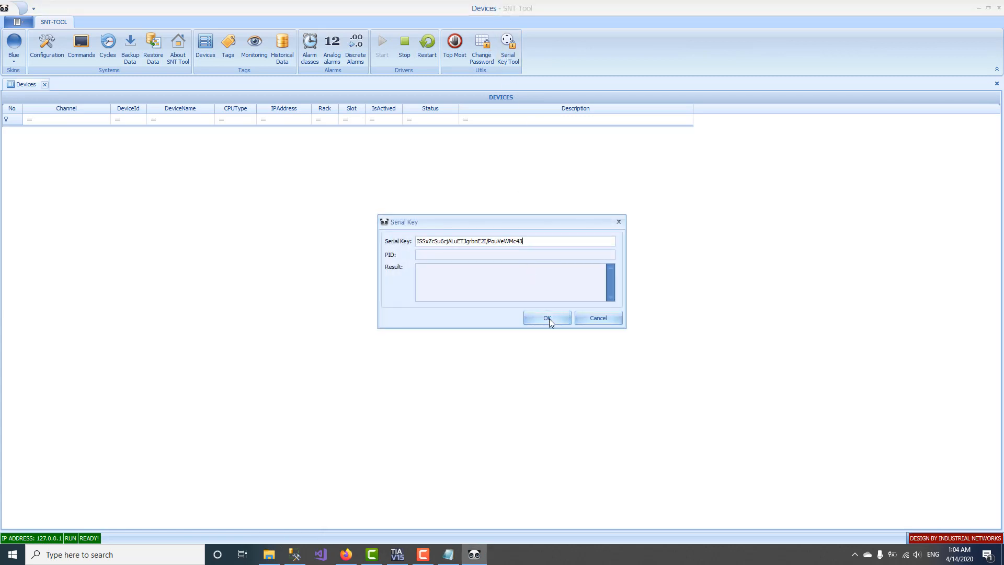
click(549, 318)
drag(545, 273, 363, 274)
key(ctrl+c)
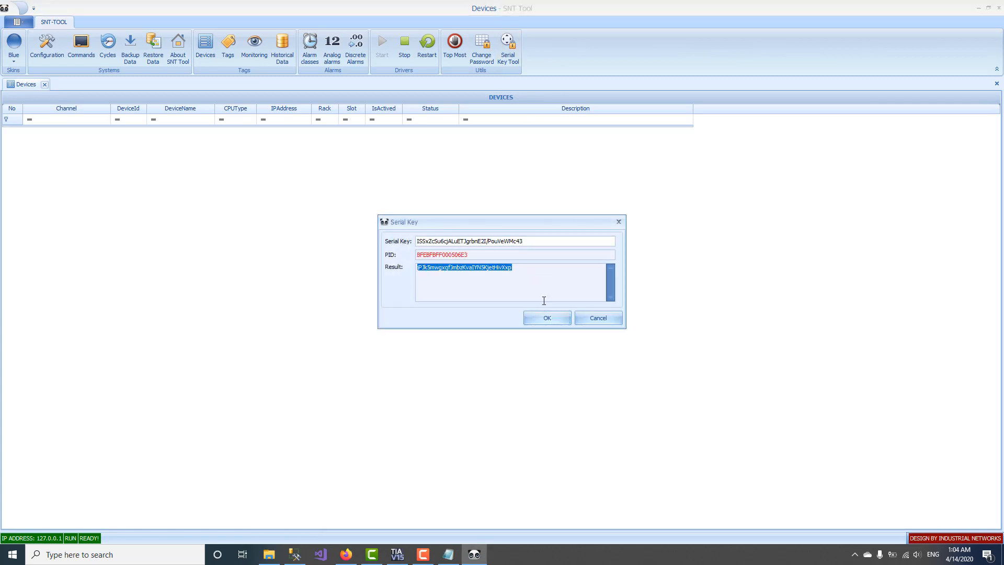
click(596, 320)
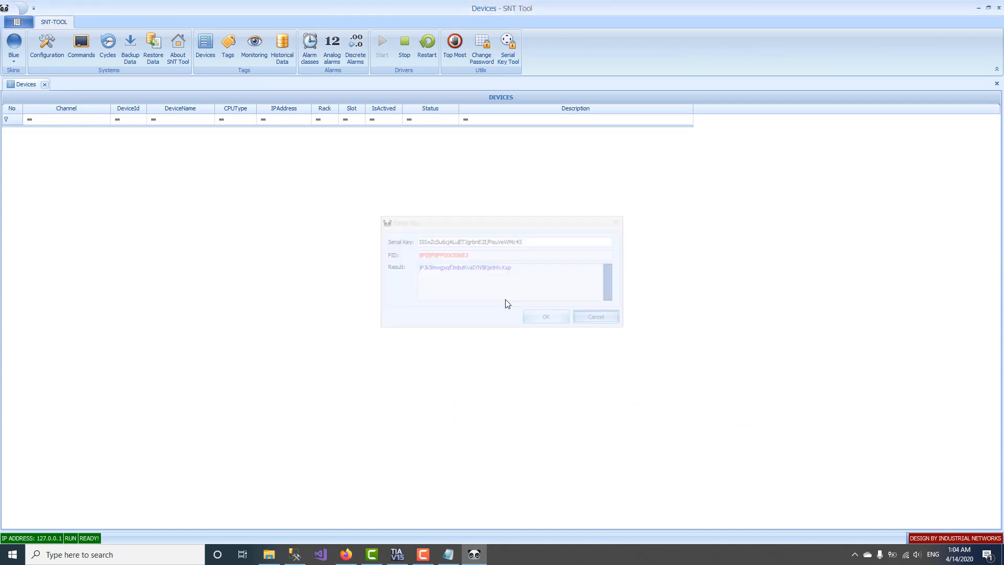
click(55, 47)
click(508, 47)
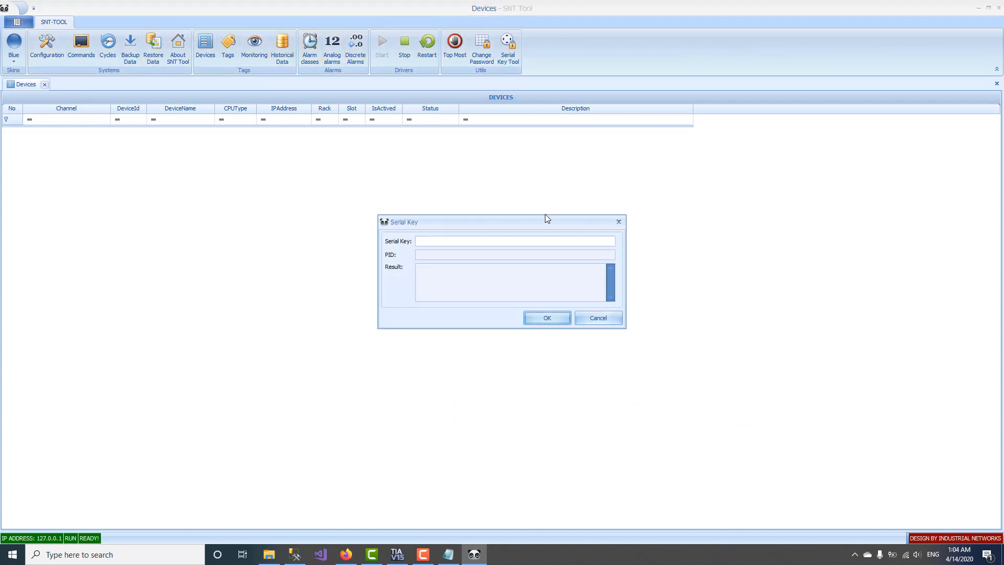
Step: Replace the configuration's Serial Key with the generated result code
click(618, 221)
click(50, 53)
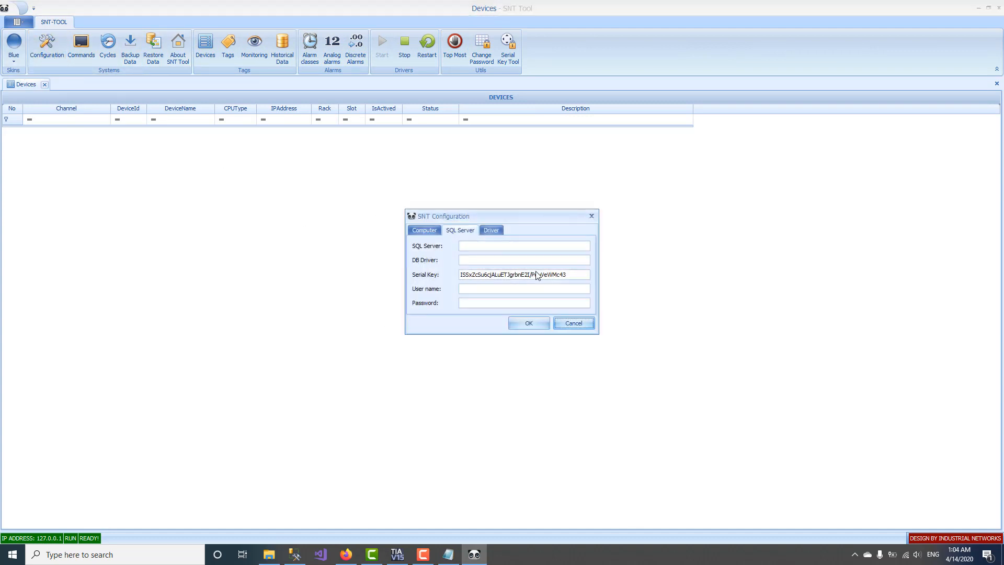
drag(579, 273, 303, 260)
key(ctrl+v)
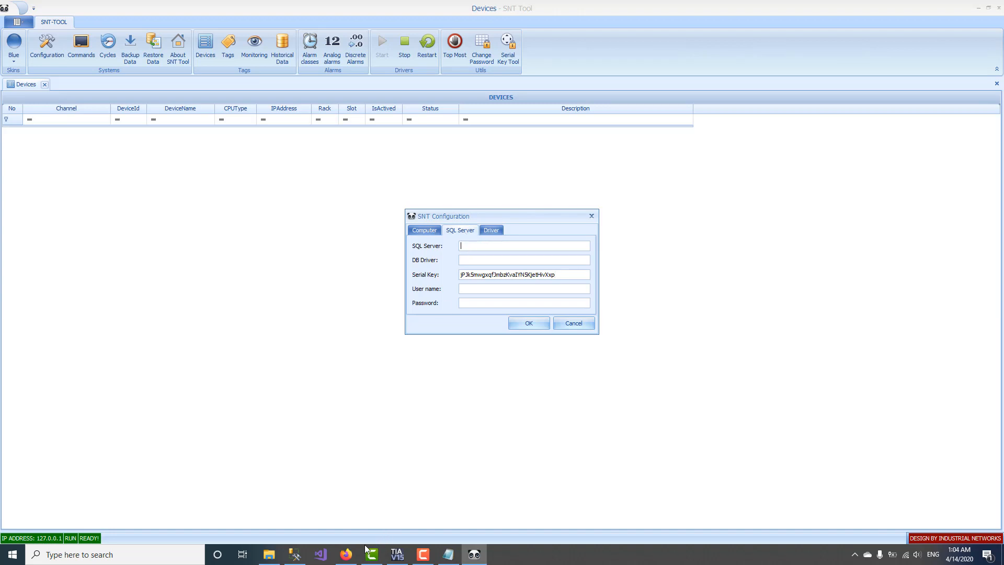
Step: Look up the server name ISS in SSMS's connection details
click(294, 554)
click(43, 70)
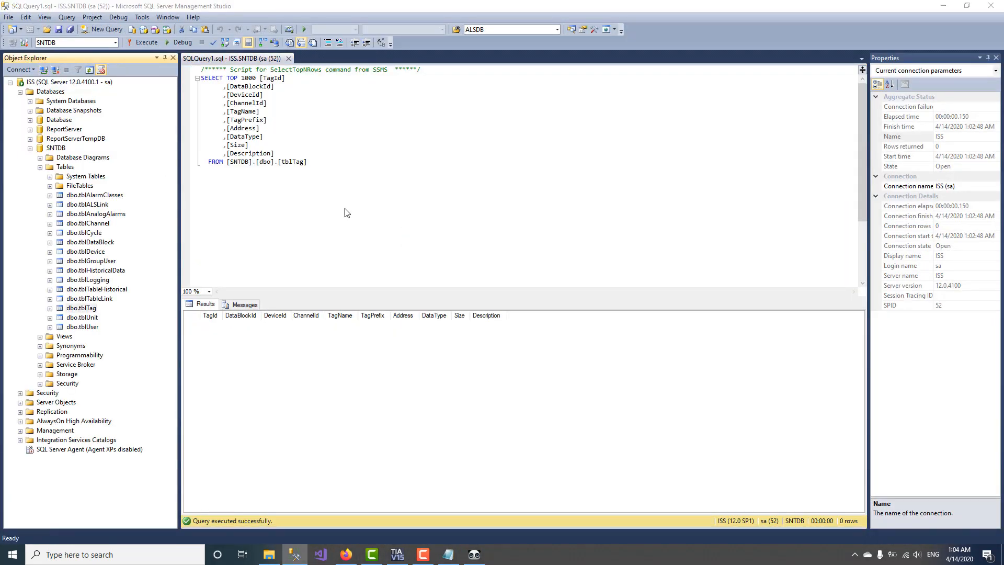
click(474, 554)
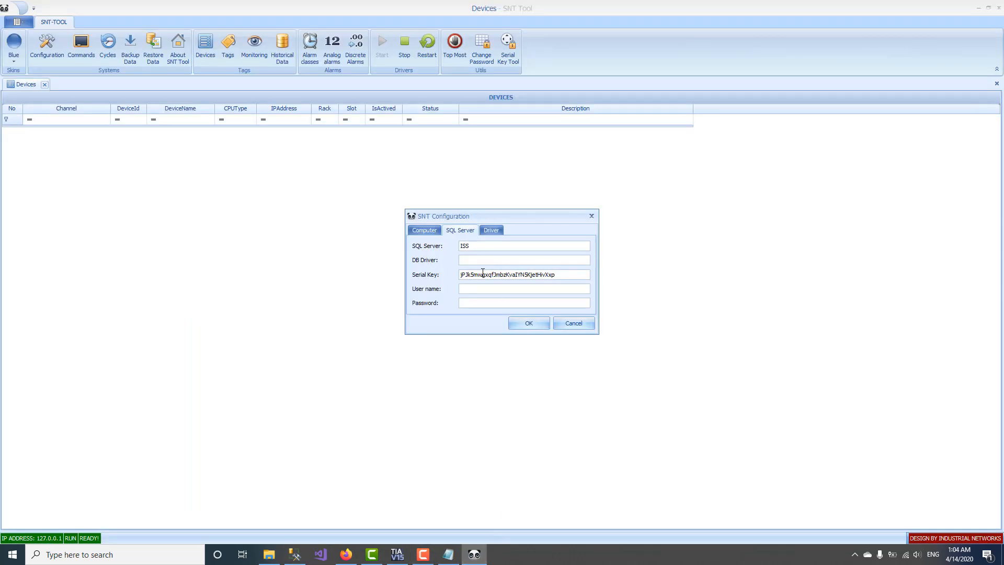
key(alt+Tab)
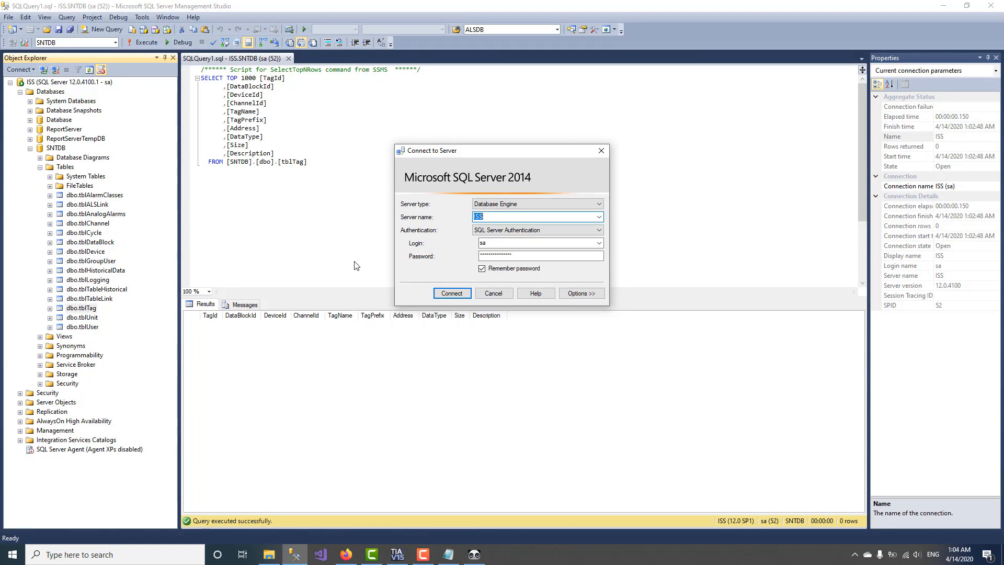
click(484, 291)
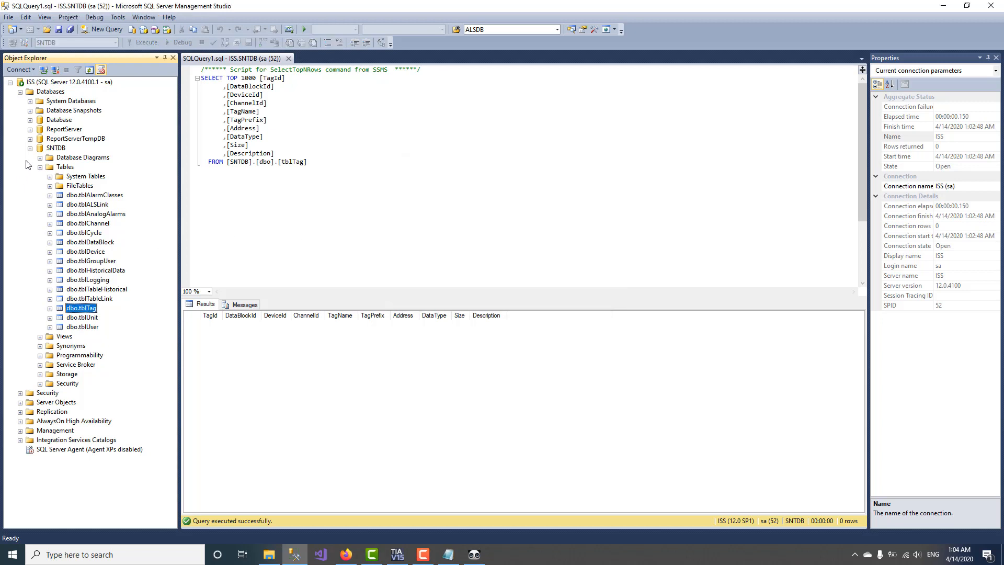
Step: Copy the SNTDB database name from SSMS and paste it as the configuration's database
right_click(41, 139)
right_click(48, 151)
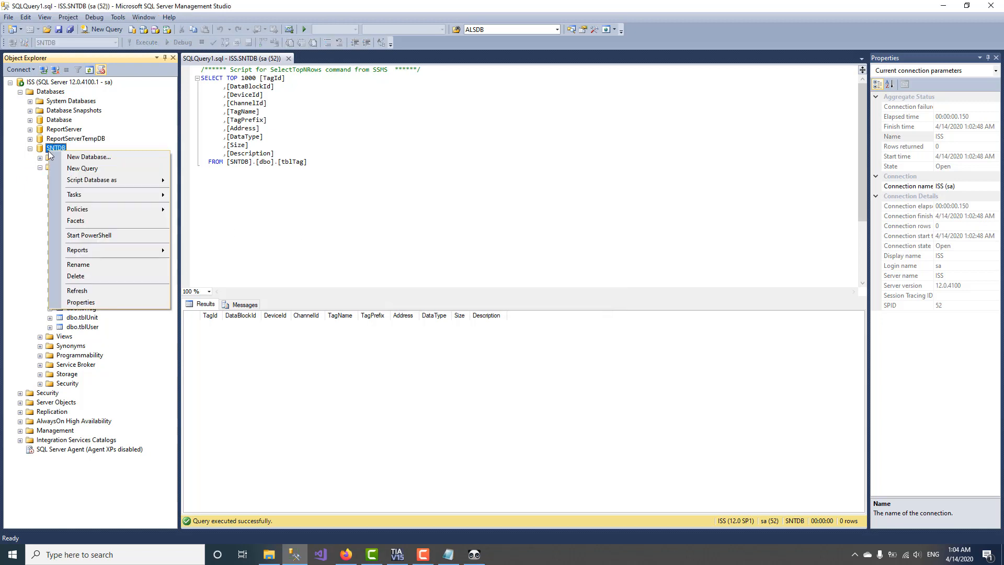
click(78, 264)
key(ctrl+c)
click(467, 552)
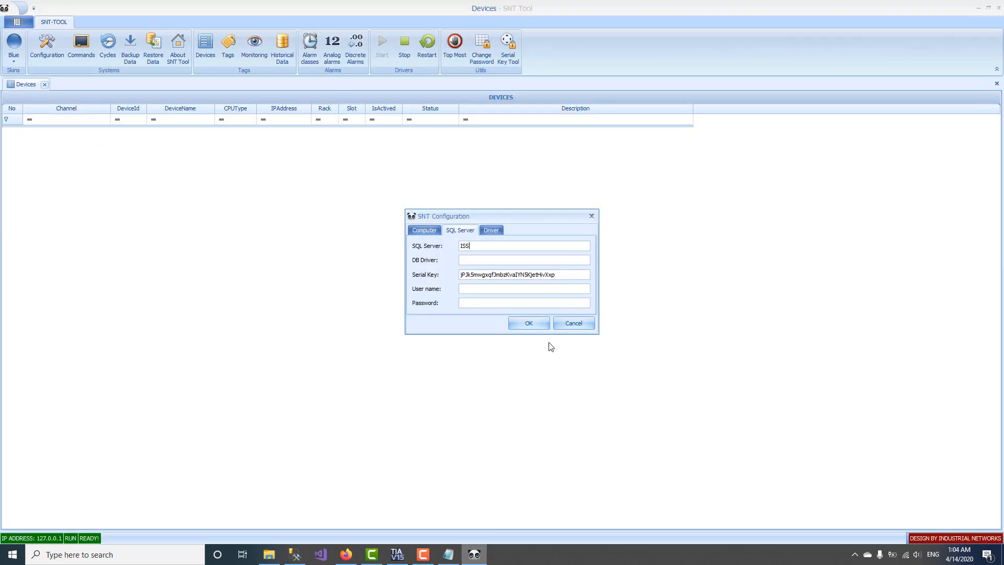
key(ctrl+v)
Step: Recheck the SQL login in SSMS's connection details, then return to the settings
key(alt+Tab)
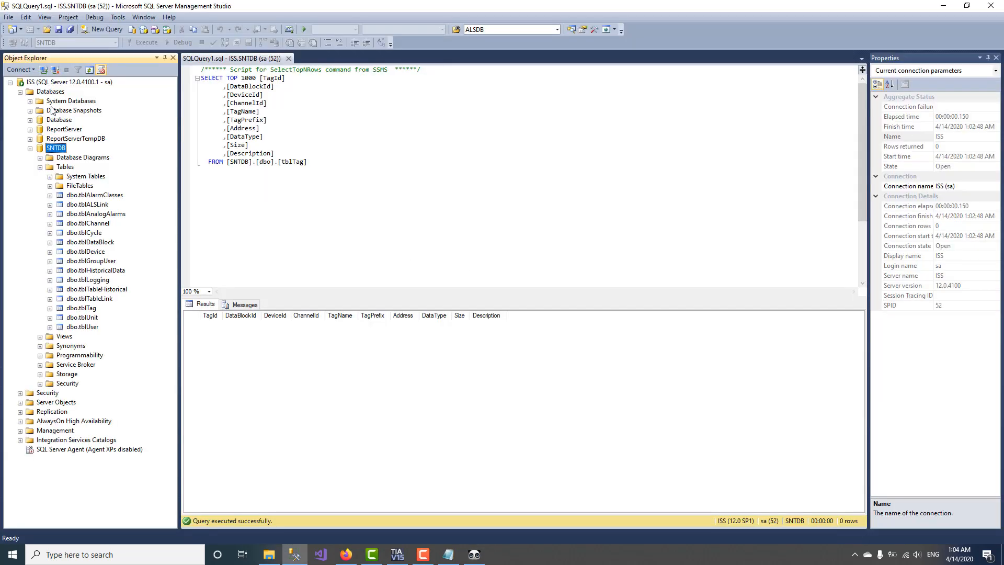
click(43, 71)
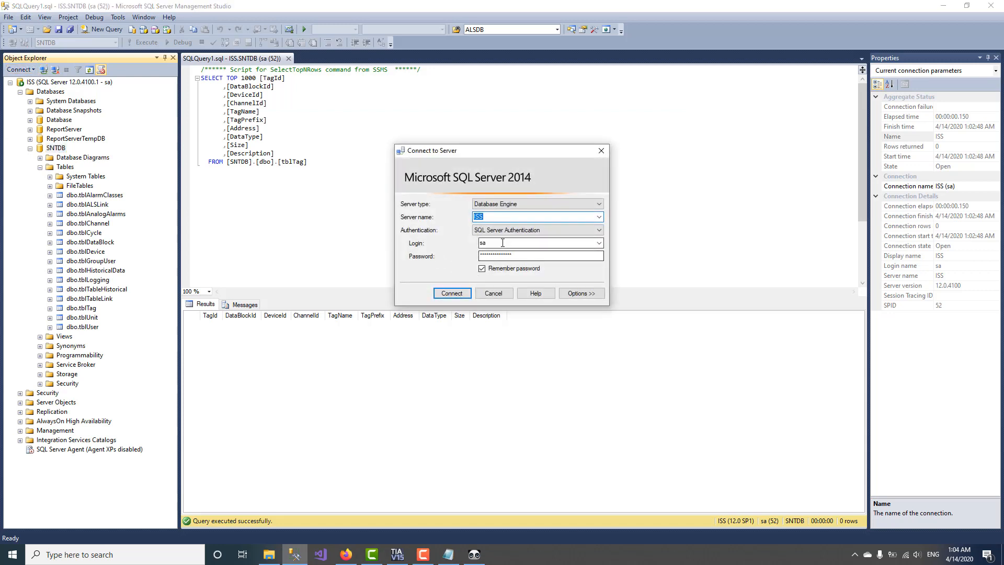
click(474, 554)
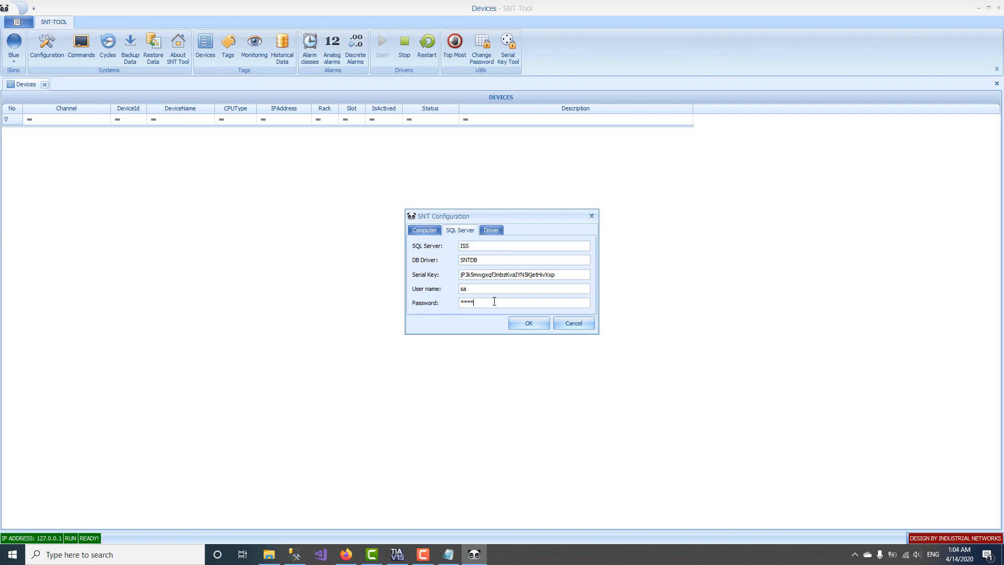
Step: Open the Computer settings and add a Windows Account note to the error log
click(432, 232)
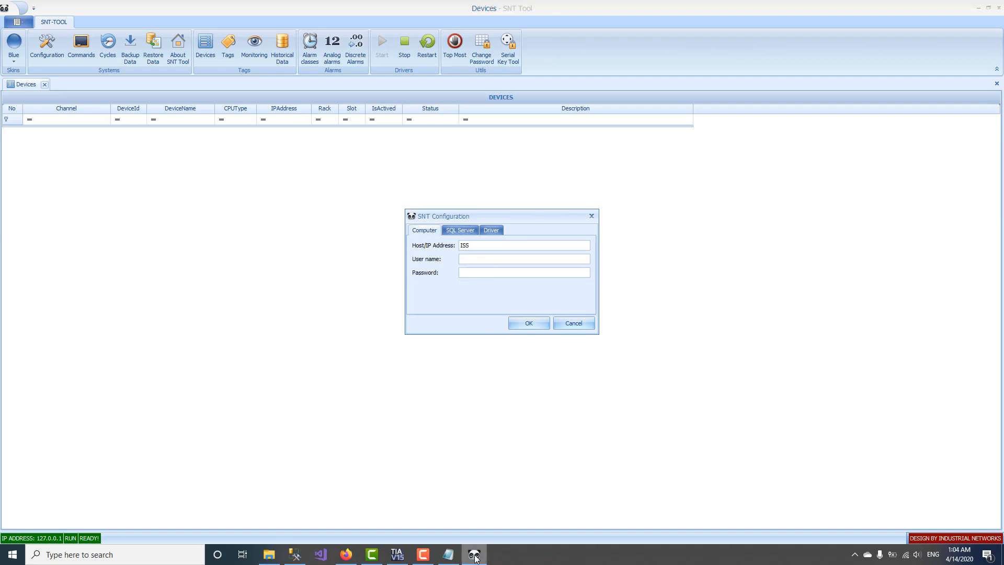
click(448, 554)
drag(486, 317, 819, 226)
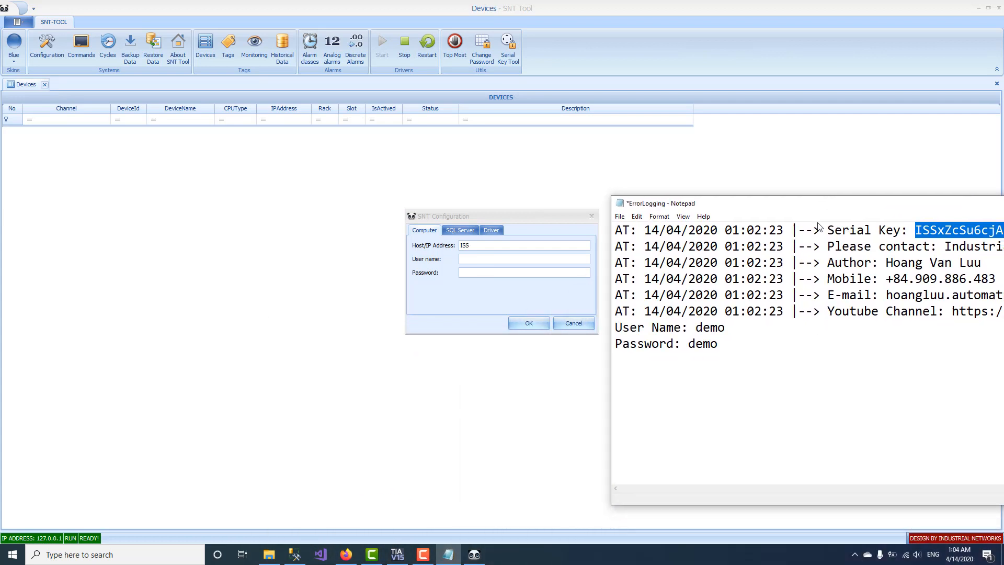
click(743, 349)
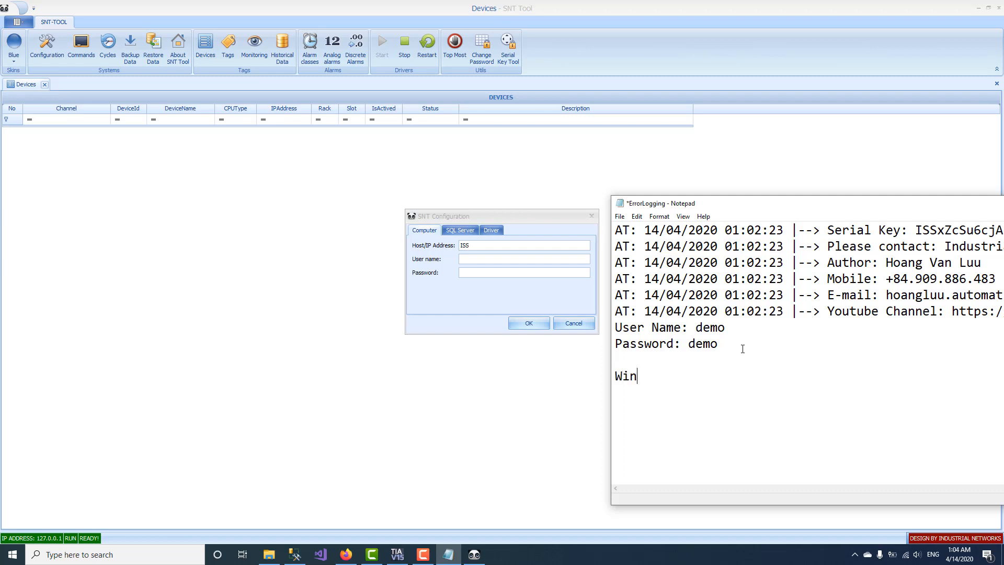
text(Windows Account)
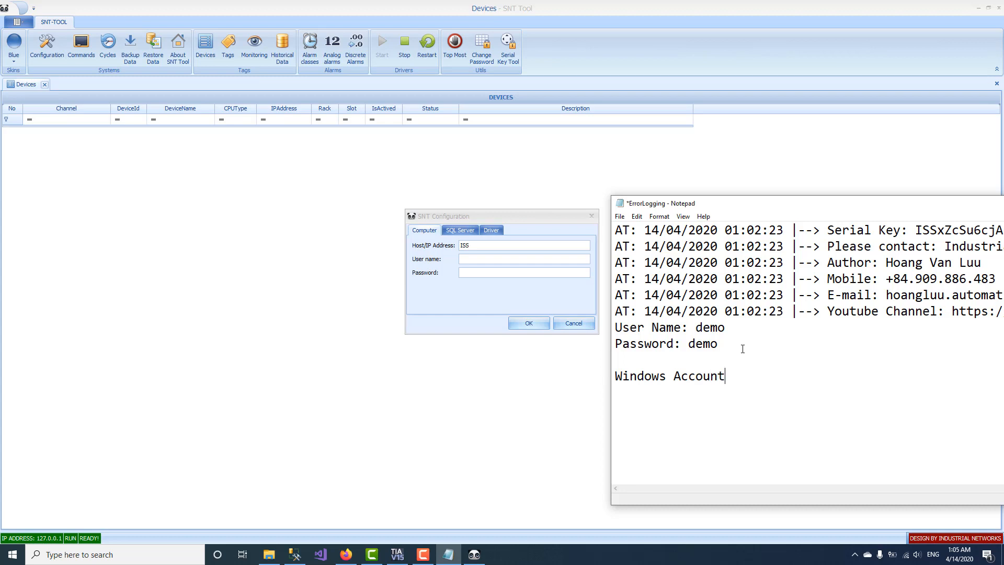
text(: your account.)
click(516, 261)
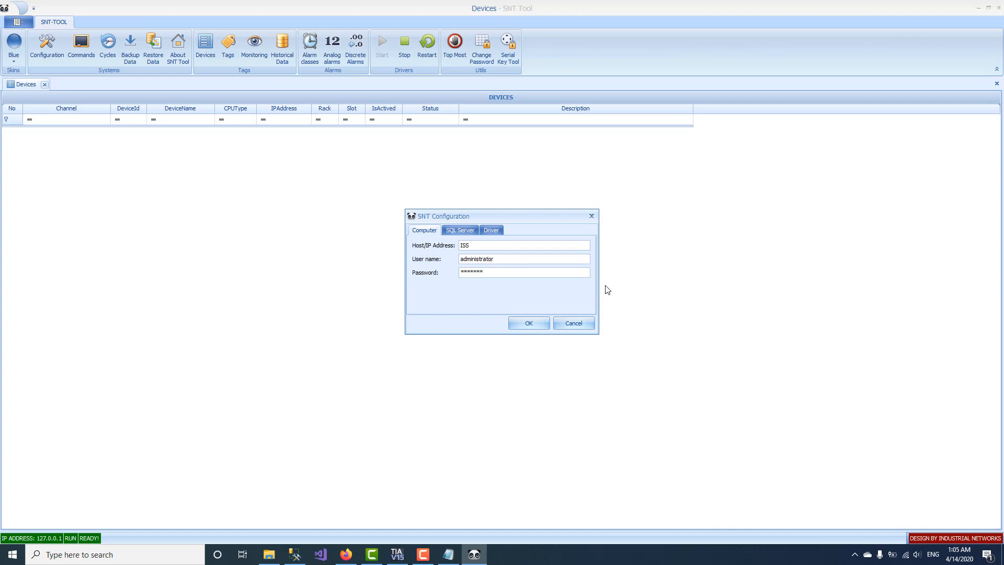
Step: Apply the configuration, acknowledge the restart notice, and dismiss SSMS's connection prompt
click(455, 232)
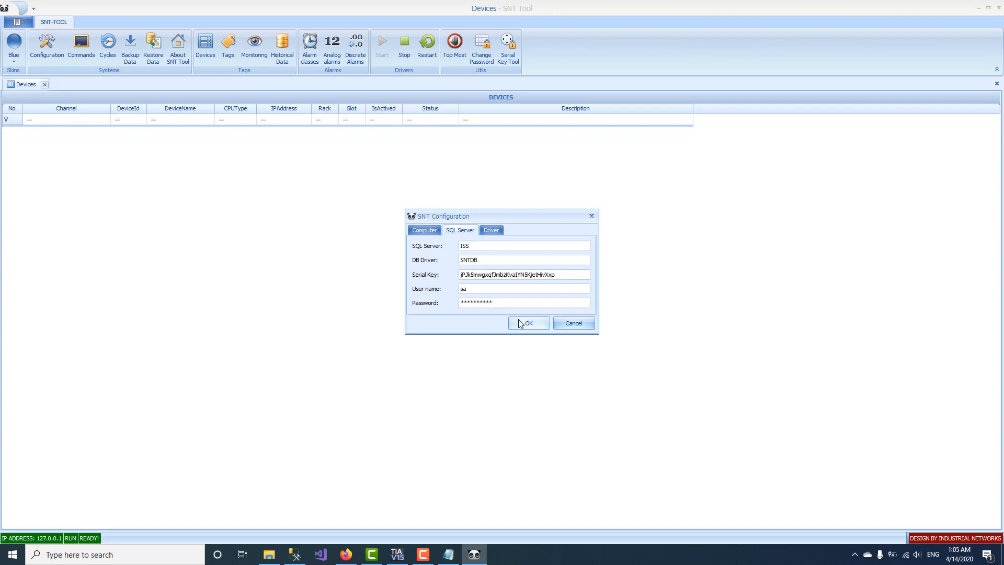
click(521, 322)
click(501, 290)
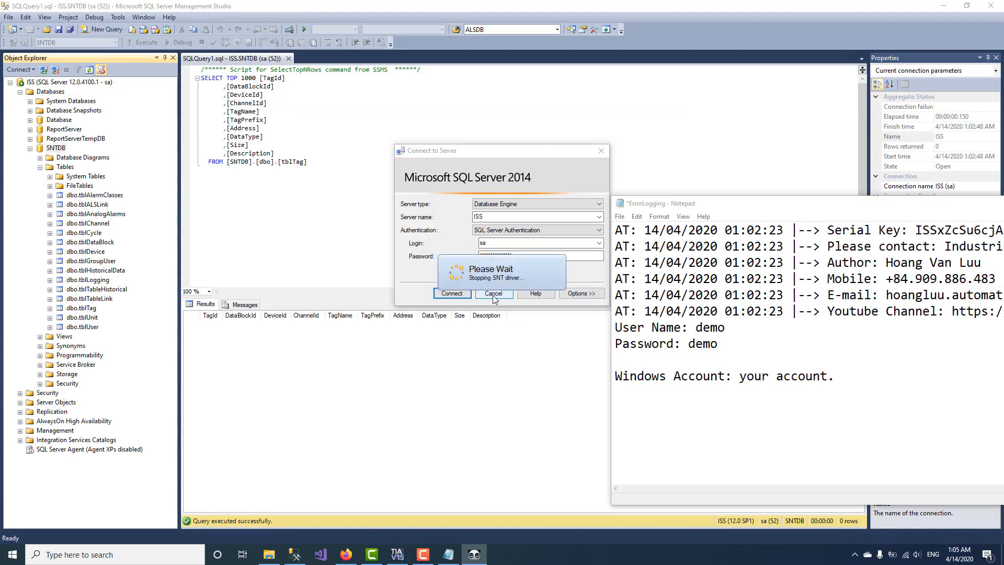
click(452, 294)
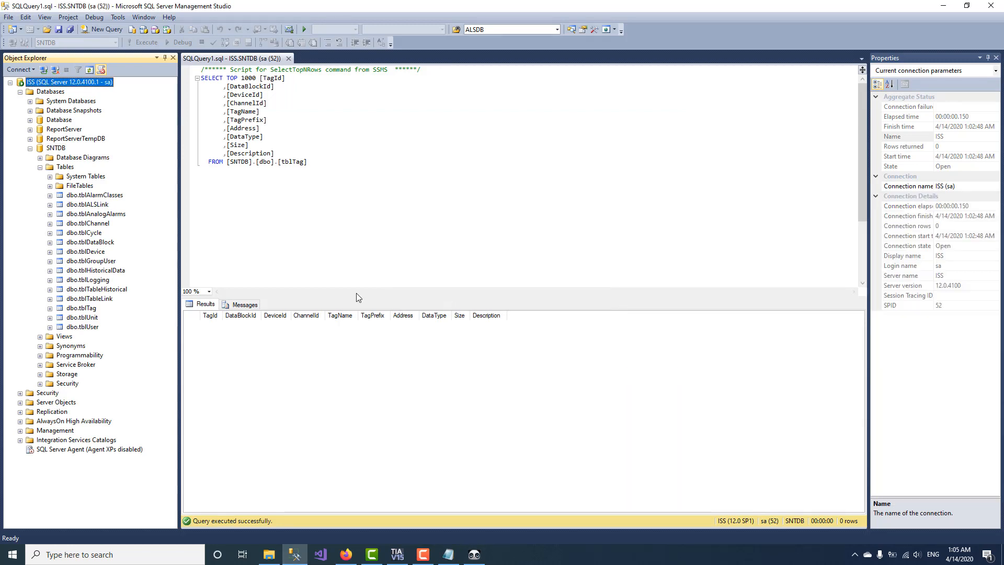
click(944, 9)
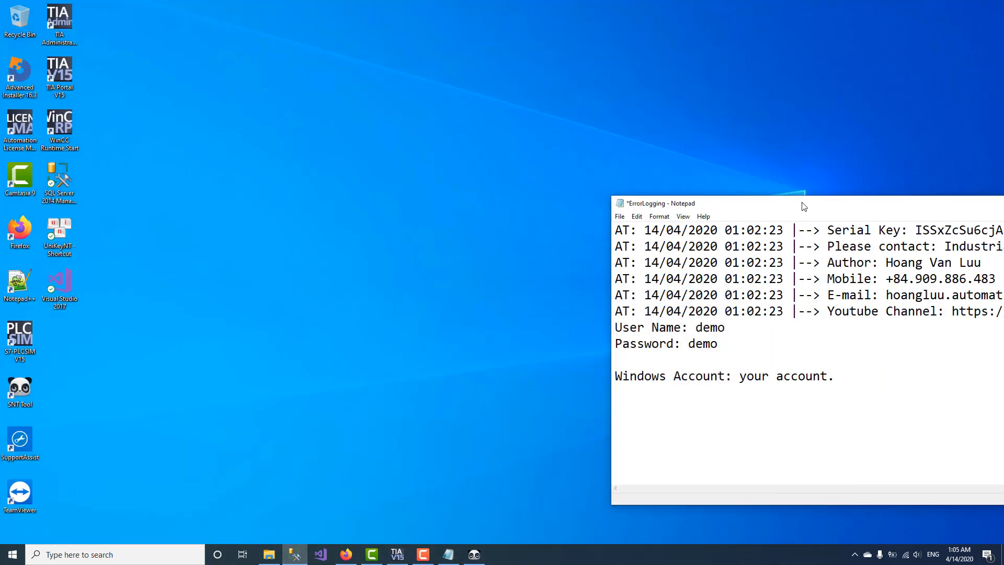
Step: Close the ErrorLogging notes in Notepad without saving
drag(804, 206, 388, 257)
click(876, 255)
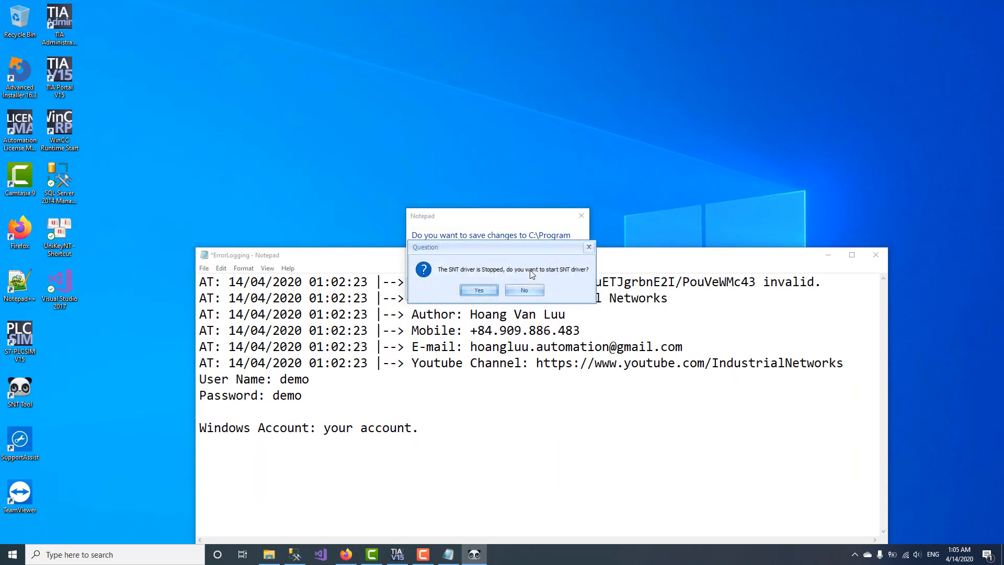
click(540, 232)
drag(539, 216, 384, 318)
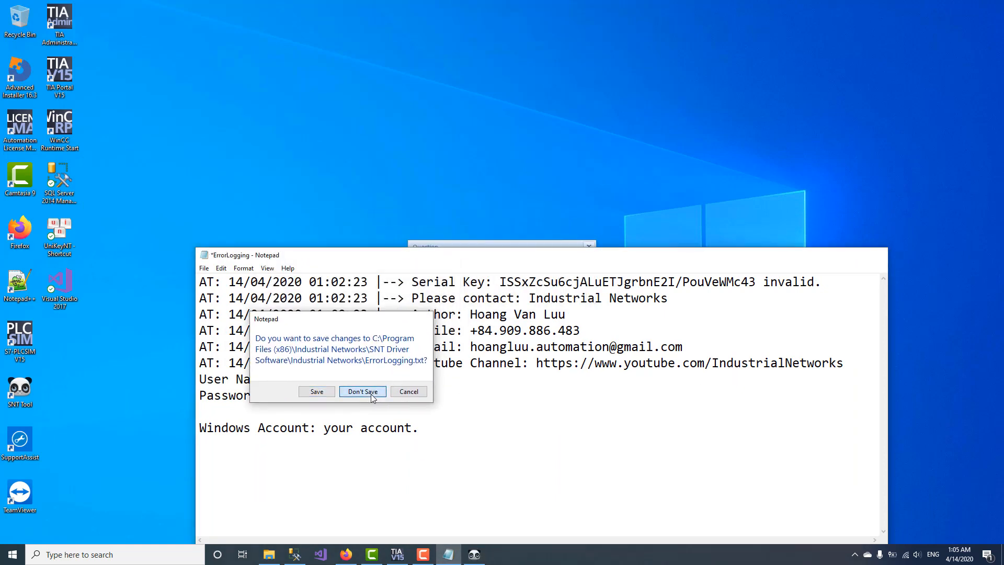
click(372, 393)
Step: Start the SNT driver again, sign in, and go to the Tags page
click(482, 290)
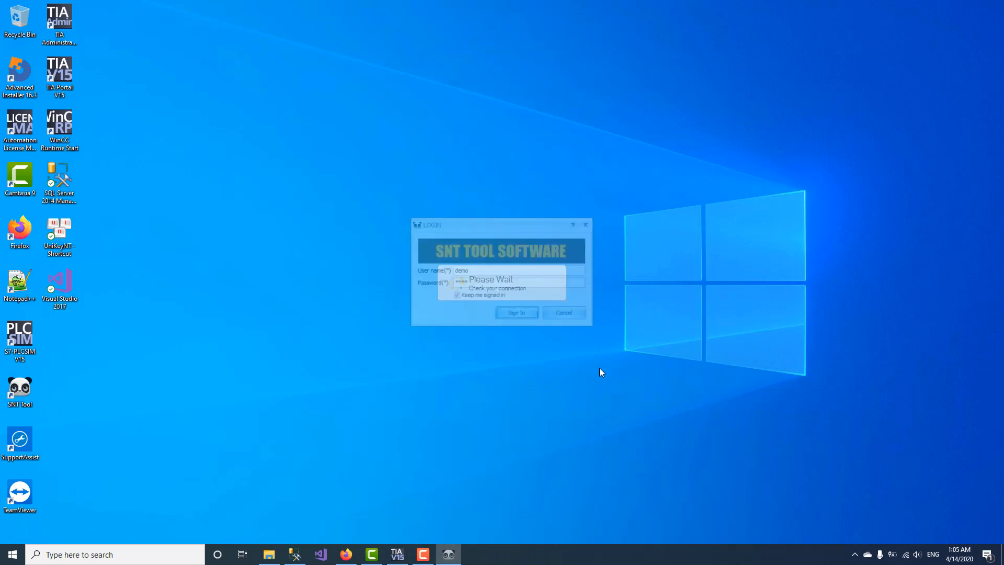
click(516, 313)
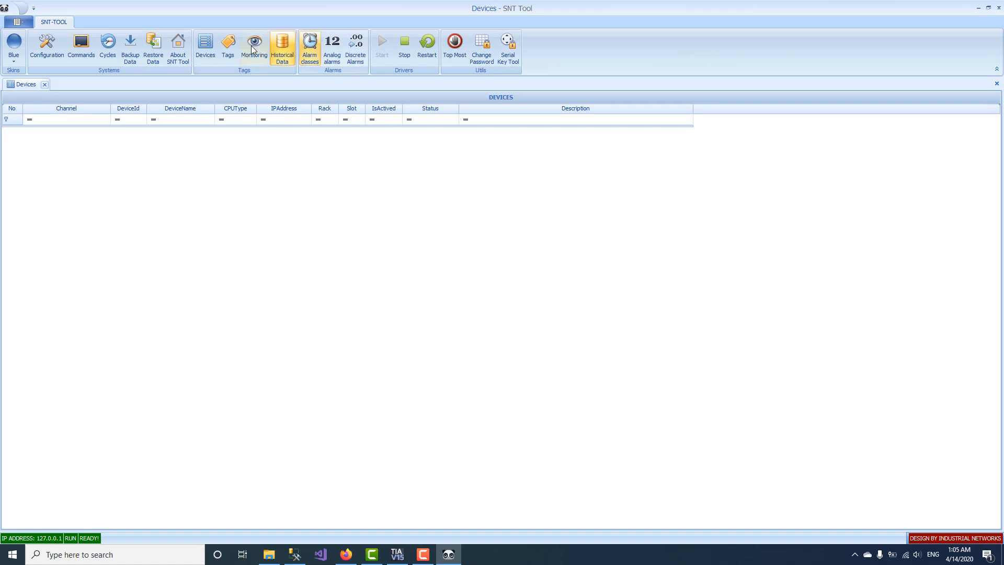
click(230, 50)
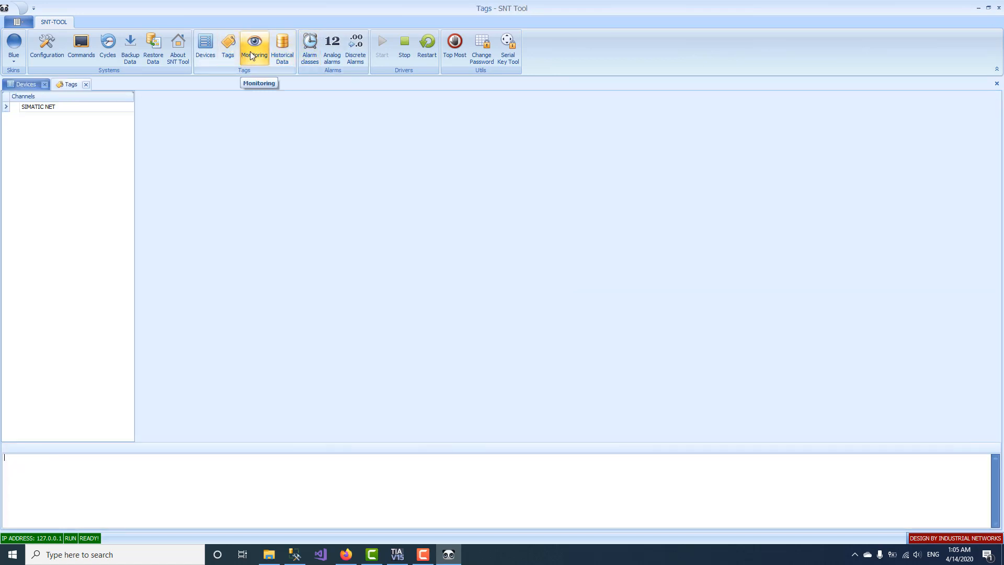
Step: Review the computer and SQL Server configuration tabs, close them unchanged, and select SIMATIC NET
click(50, 50)
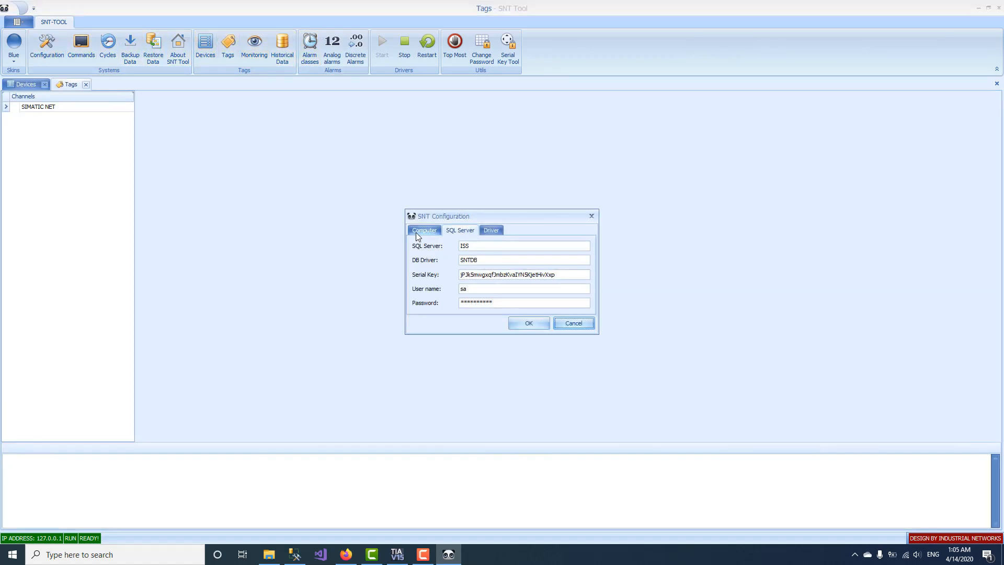
click(415, 232)
click(458, 232)
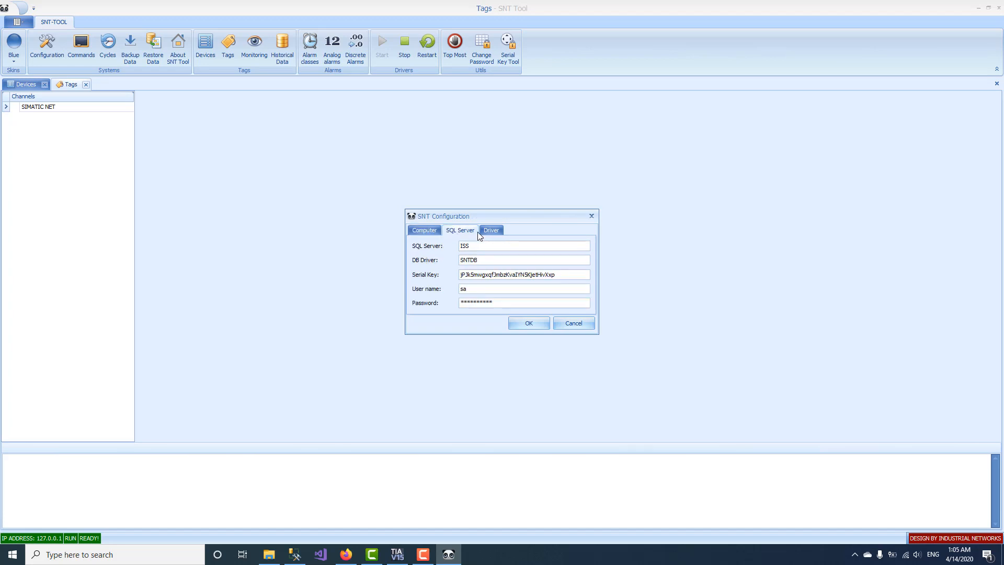
click(592, 216)
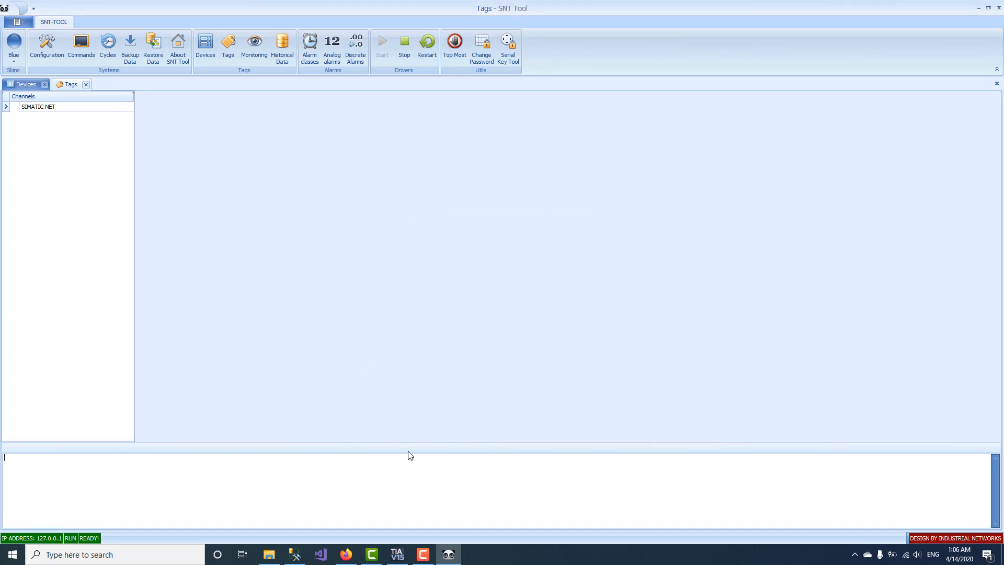
click(49, 107)
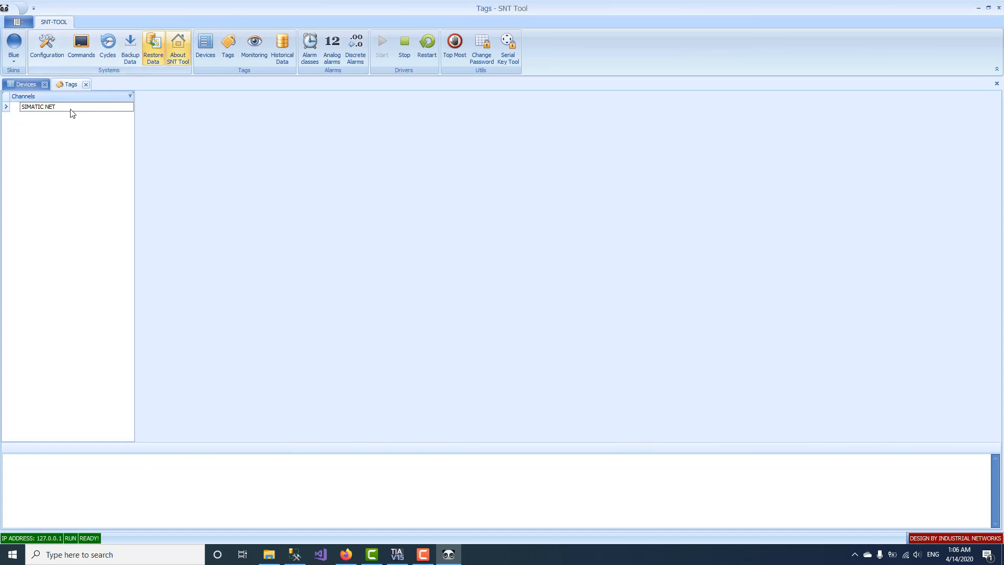
Step: Add a channel named CH1 under the SIMATIC NET root
right_click(28, 108)
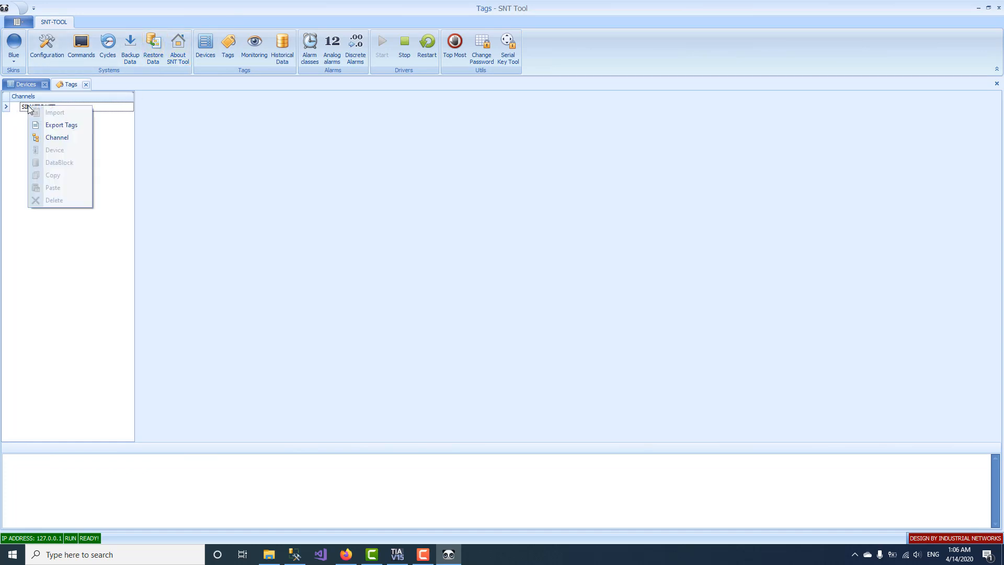
click(58, 137)
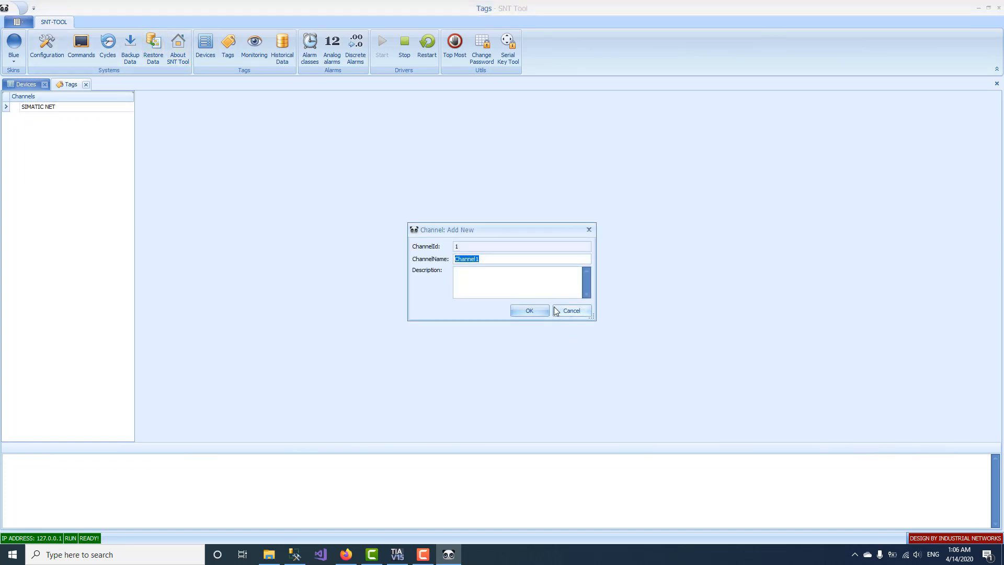
text(CH1)
click(515, 277)
click(527, 308)
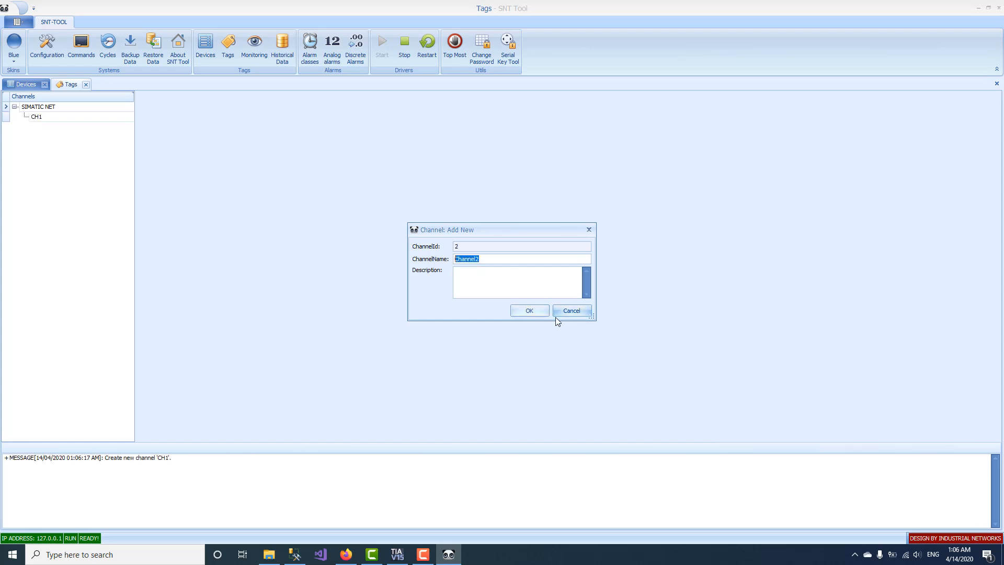
click(561, 314)
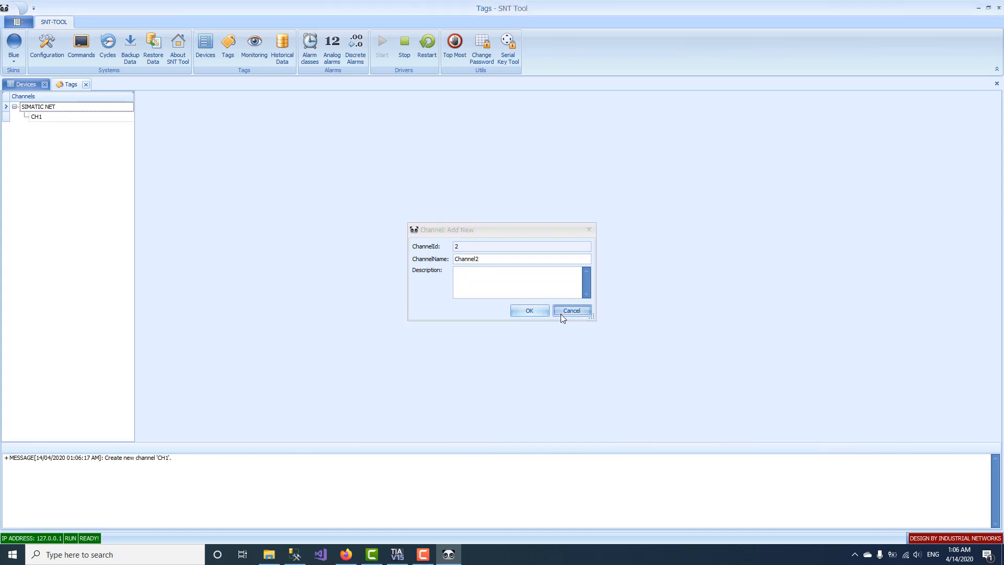
Step: Add device PLC1 at 192.168.0.1 under channel CH1
right_click(45, 117)
click(355, 240)
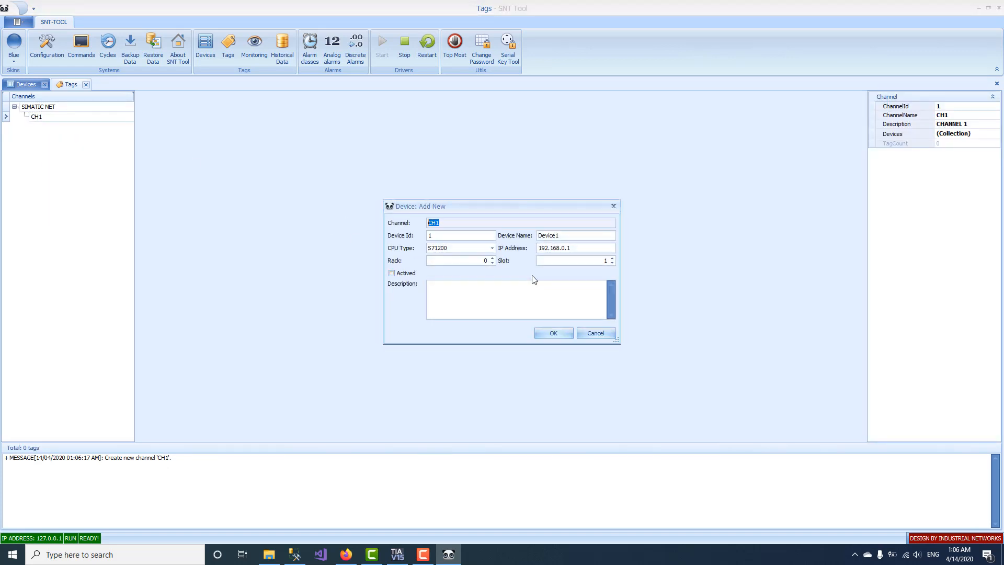
double_click(564, 235)
text(PLC1)
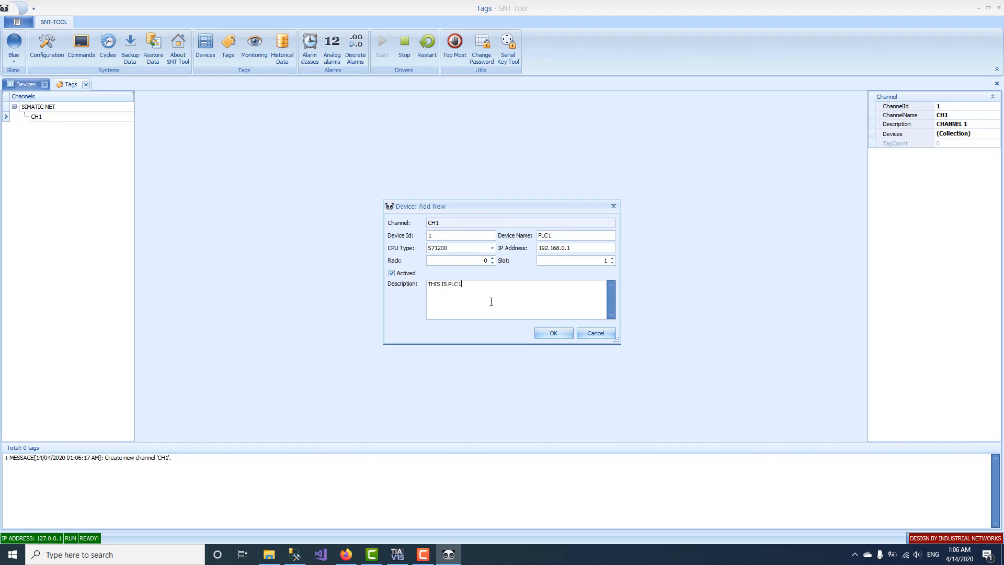
click(547, 334)
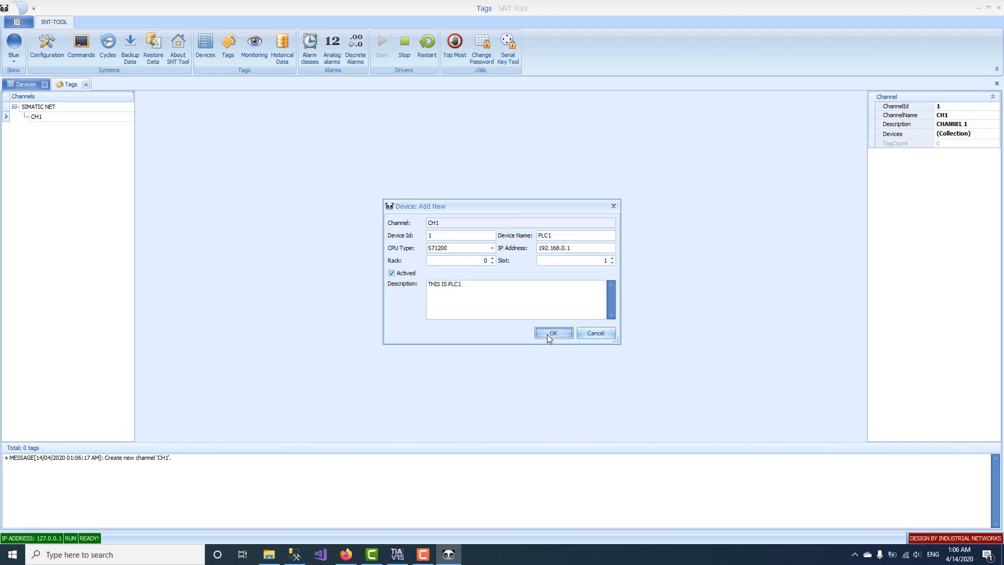
click(589, 333)
Step: Add datablock FLAG with memory type Flag under PLC1, then switch to TIA Portal
click(75, 129)
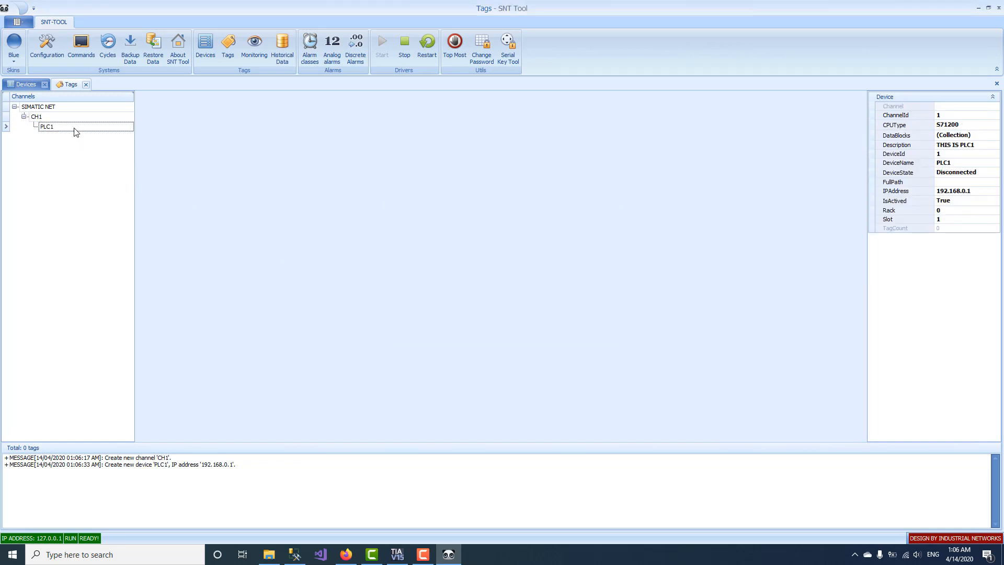
right_click(76, 128)
click(100, 187)
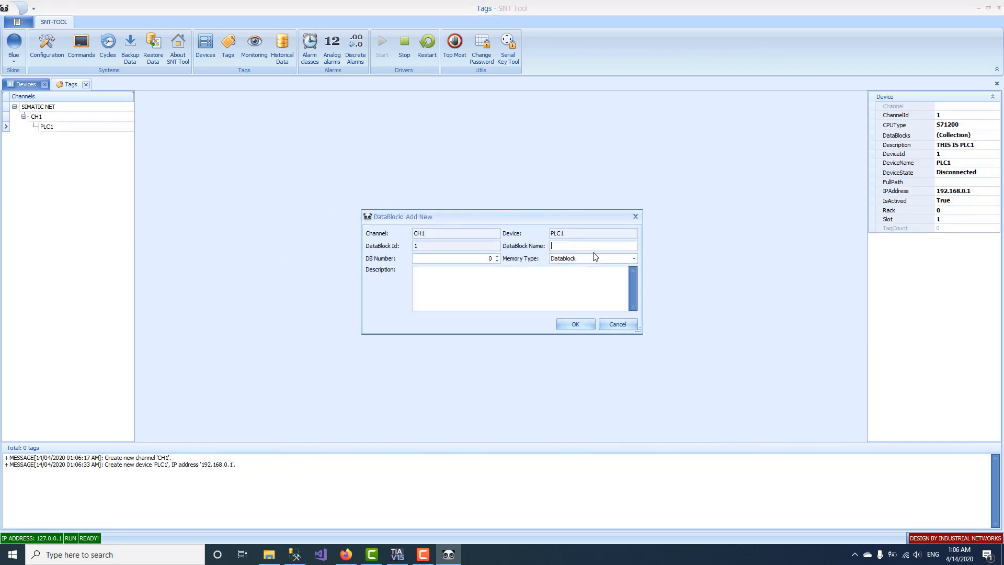
click(633, 258)
click(583, 277)
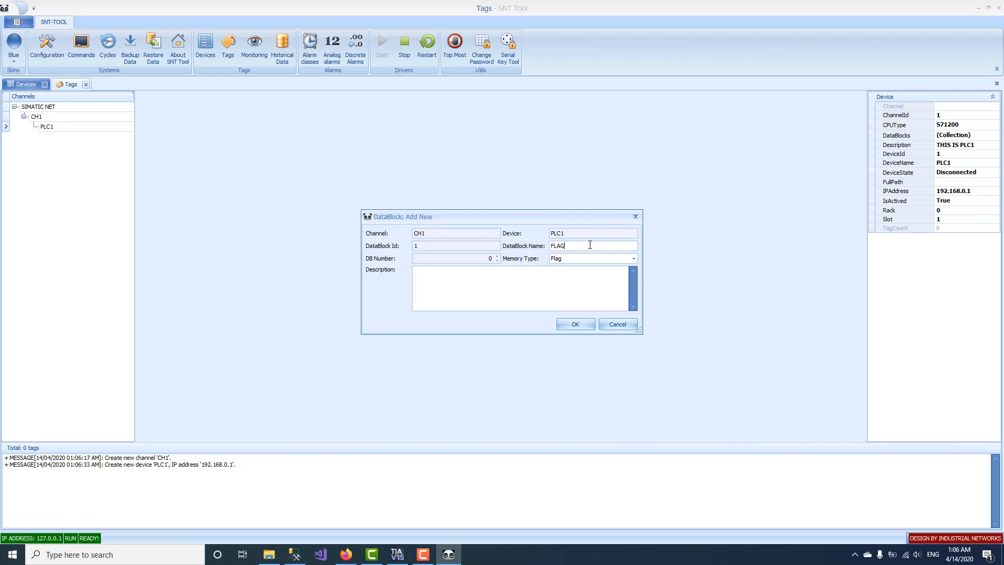
click(572, 324)
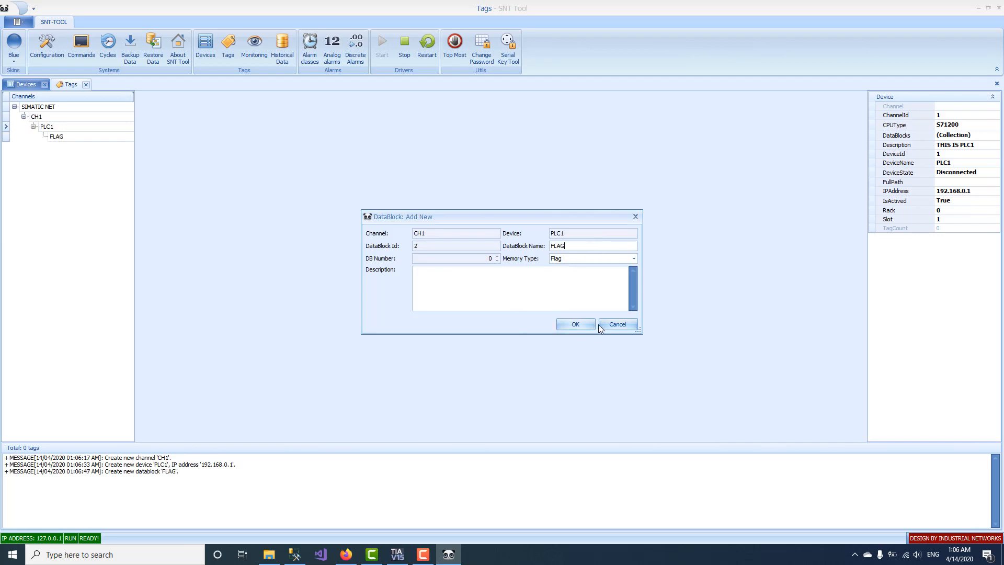
click(607, 324)
click(113, 139)
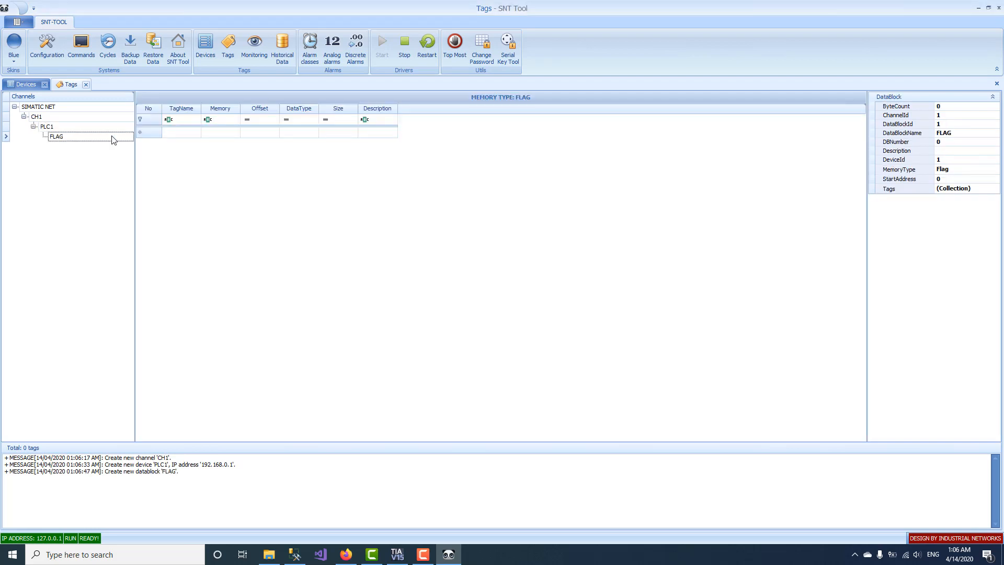
key(alt+Tab)
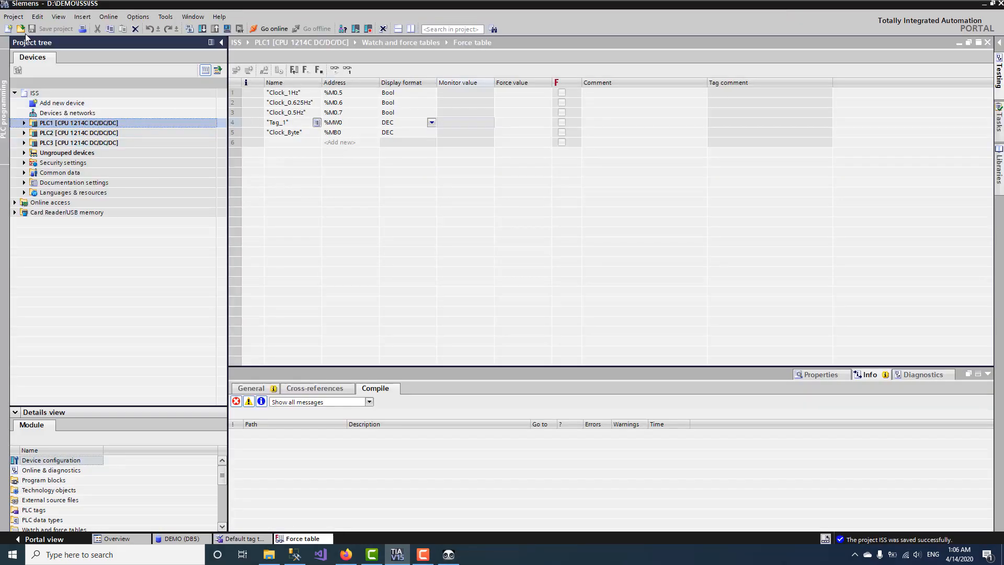
Step: Create a new V15 TIA project named DEMO in D:\DEMO
click(15, 17)
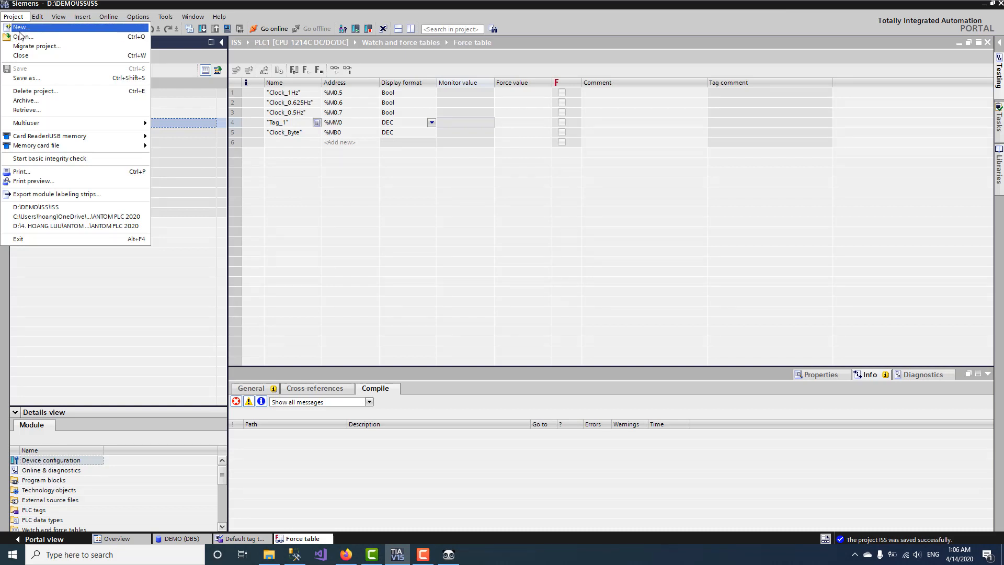
click(21, 34)
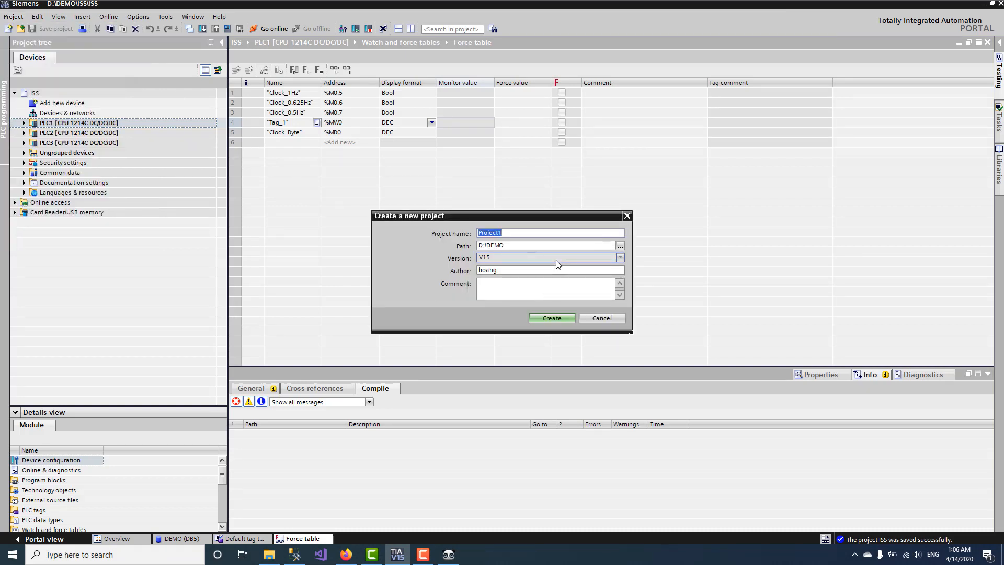
text(DEMO)
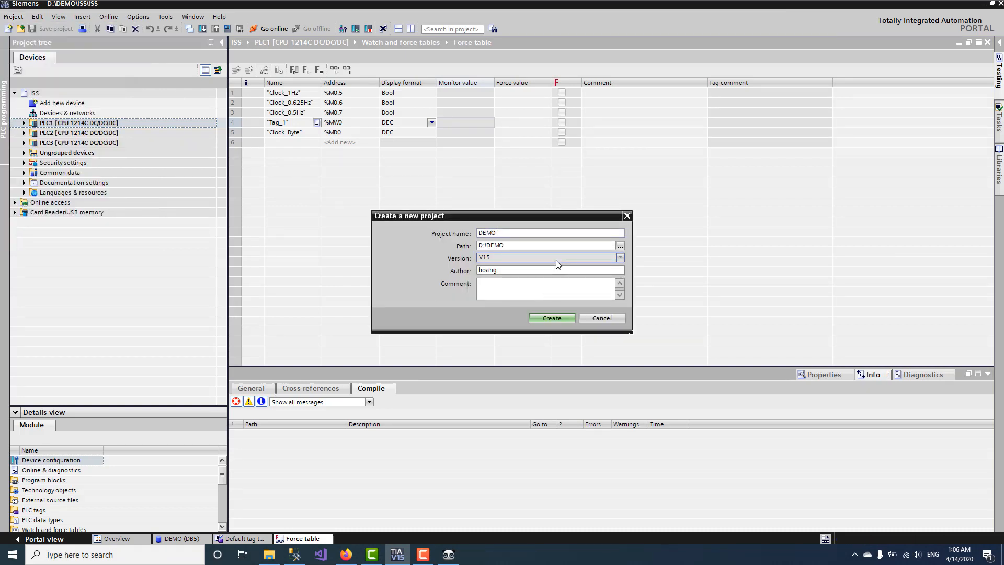
key(Return)
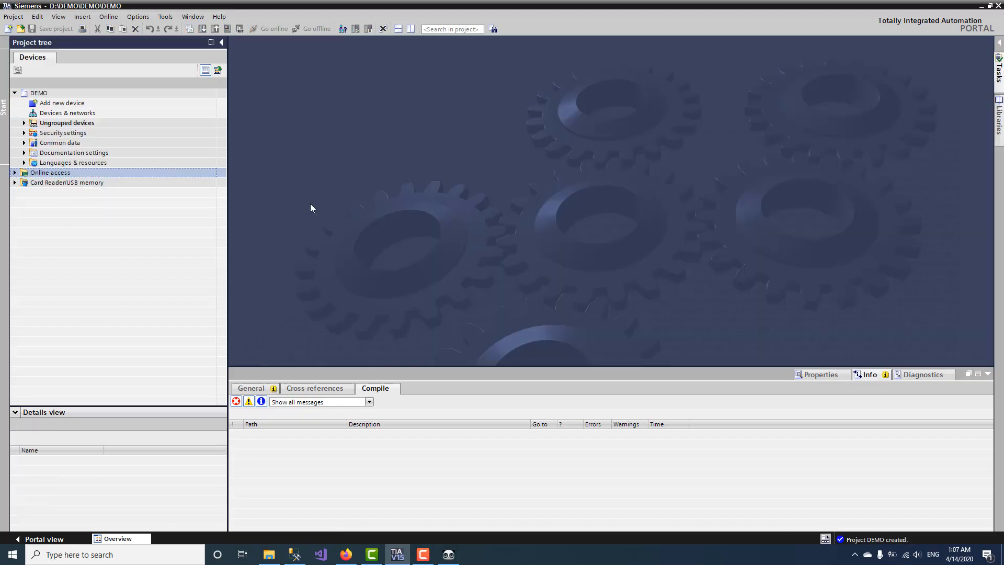
Step: Add an S7-1200 CPU 1214C DC/DC/DC, article 6ES7 214-1AG40-0XB0, as PLC_1
double_click(66, 103)
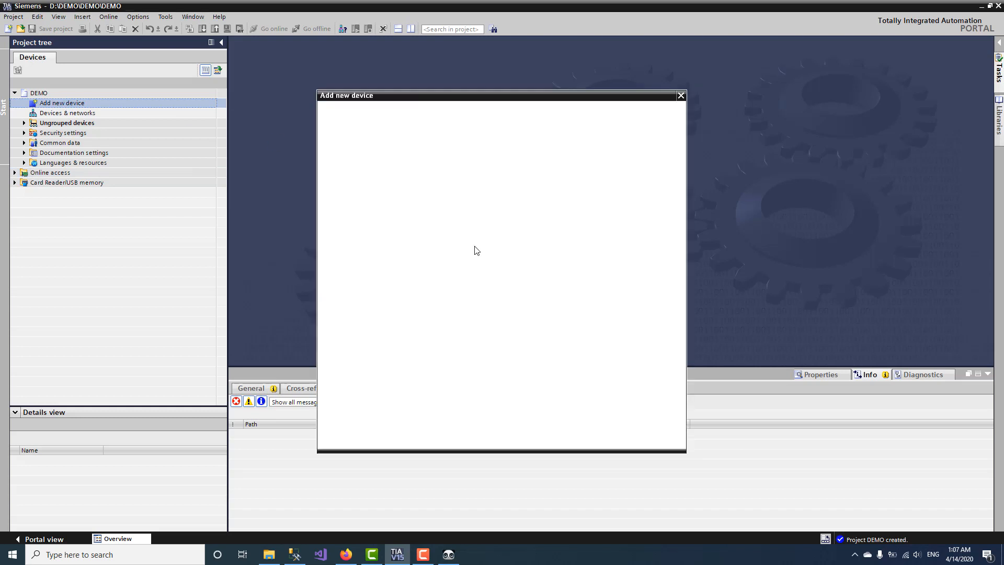
double_click(444, 159)
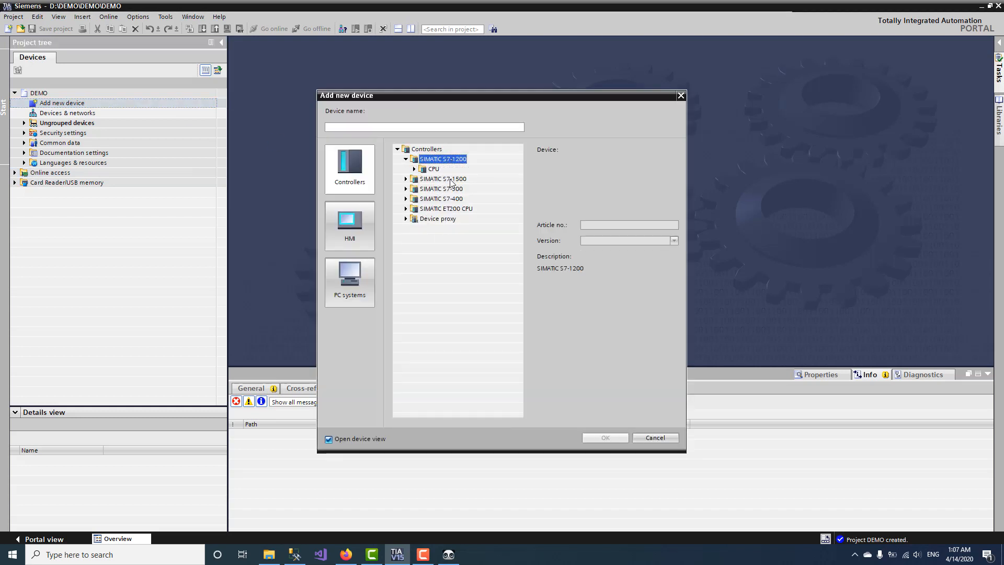
double_click(438, 170)
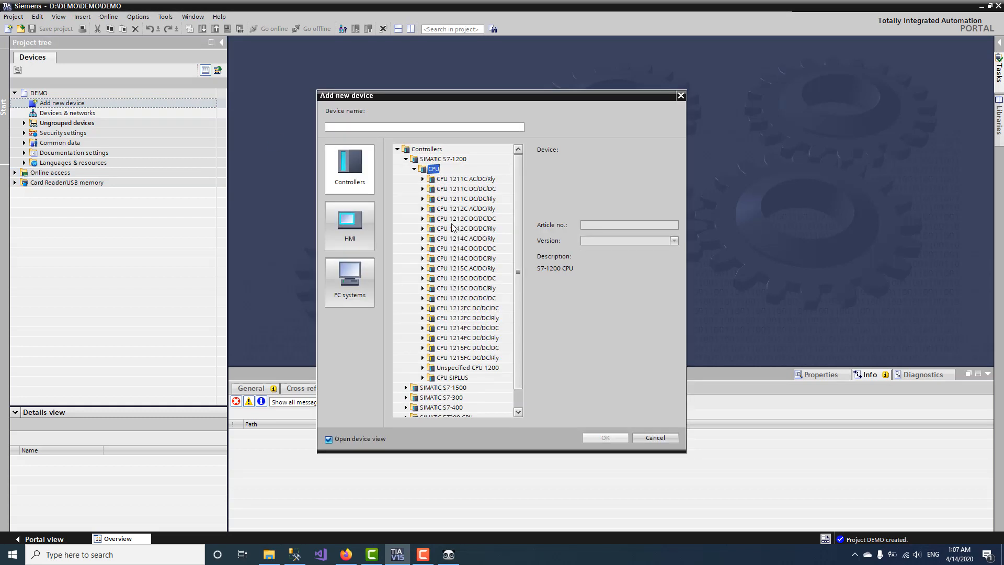
double_click(489, 249)
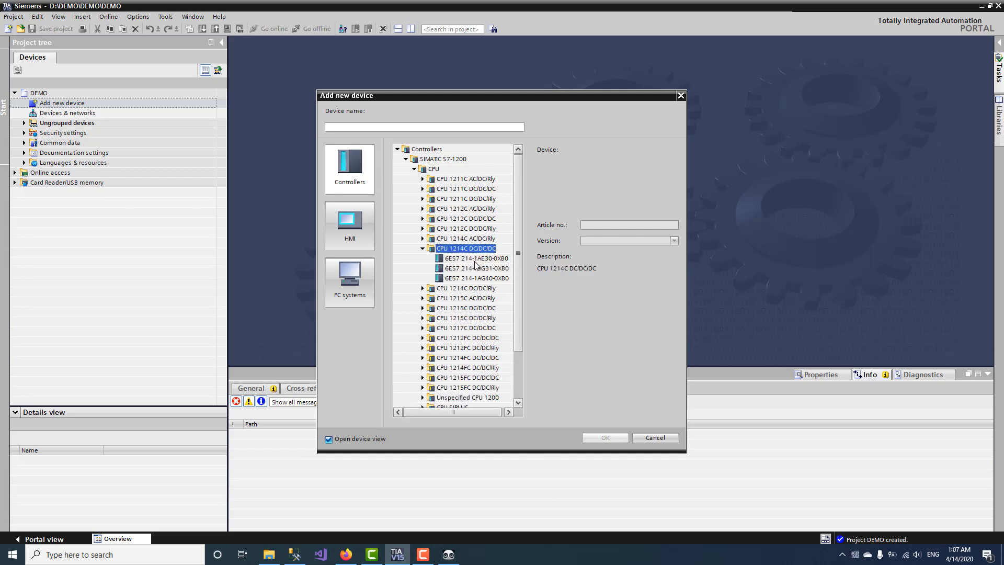
click(476, 278)
click(605, 438)
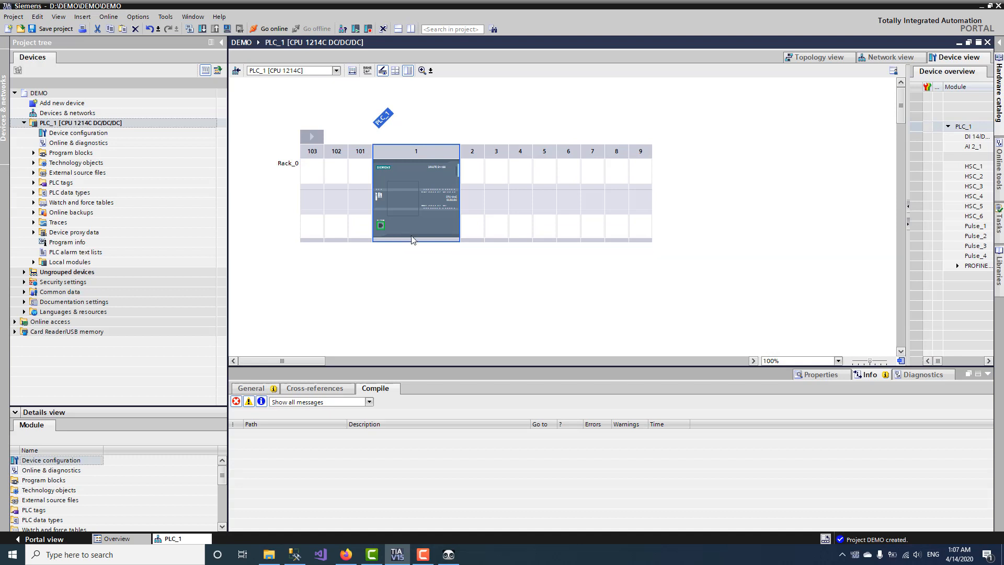
Step: Tick 'Permit access with PUT/GET communication' in PLC_1's Protection & Security connection mechanisms
click(422, 232)
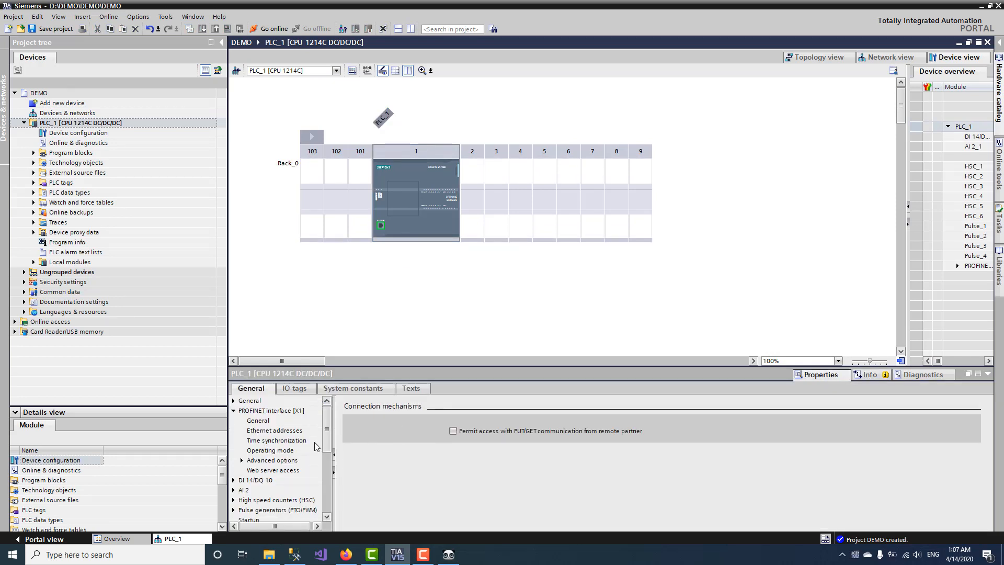
drag(229, 411, 228, 411)
click(233, 411)
click(233, 411)
click(233, 411)
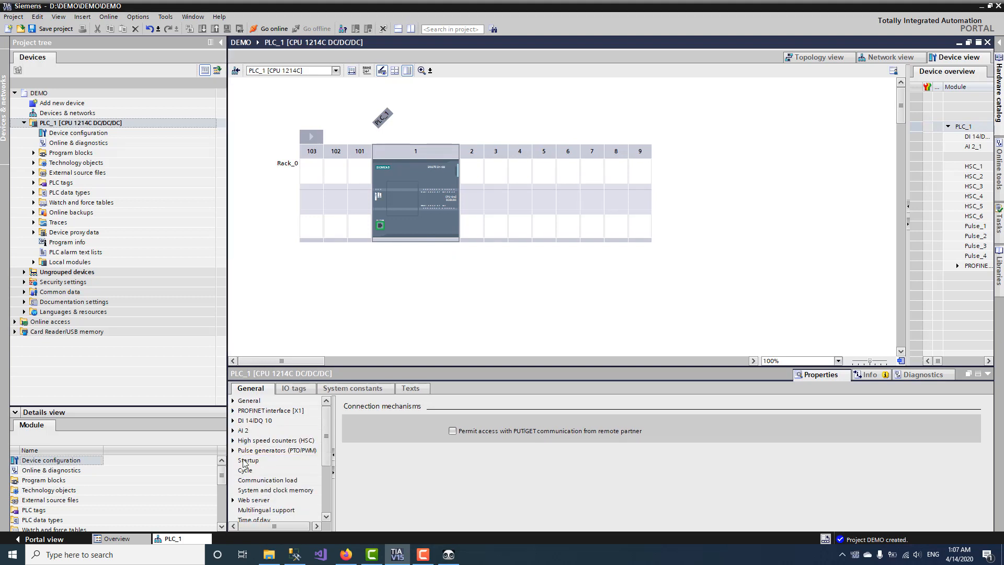
scroll(267, 501, down, 2)
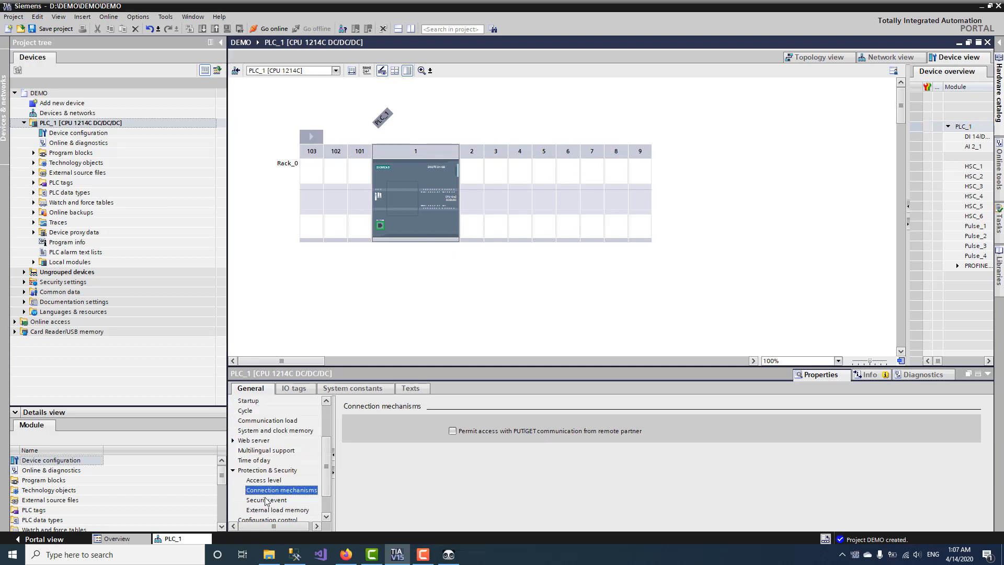
click(239, 470)
click(233, 471)
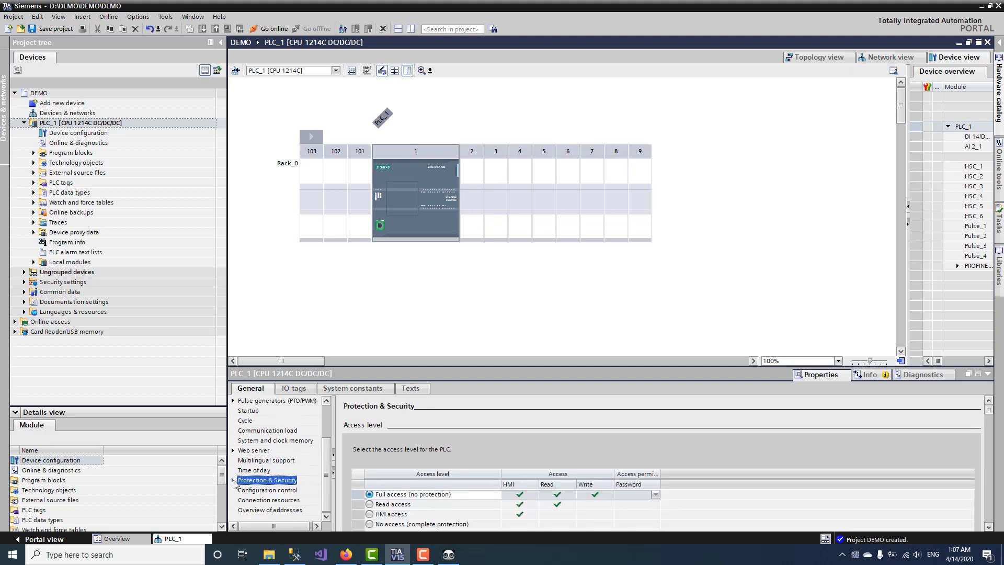
click(233, 481)
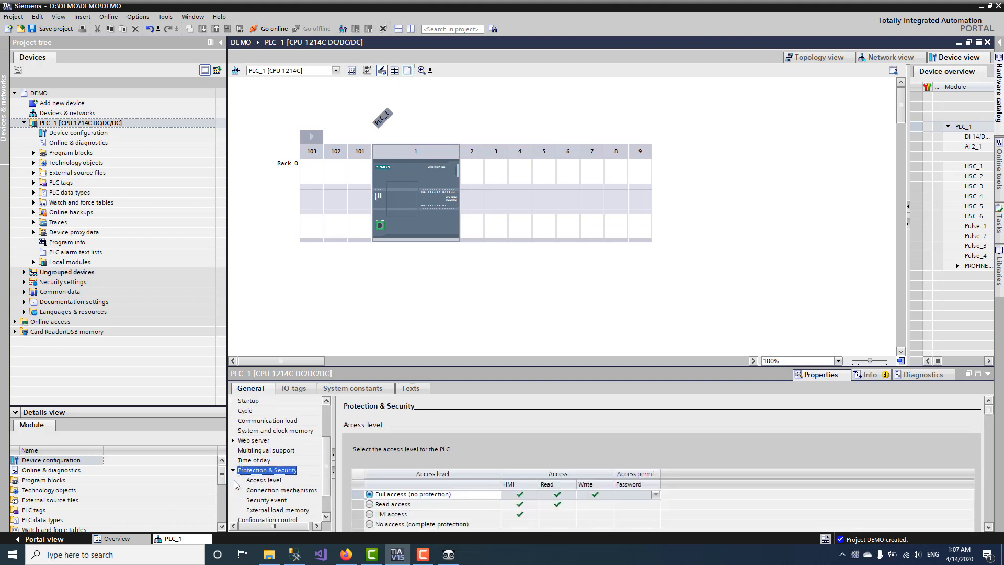
click(270, 490)
click(452, 432)
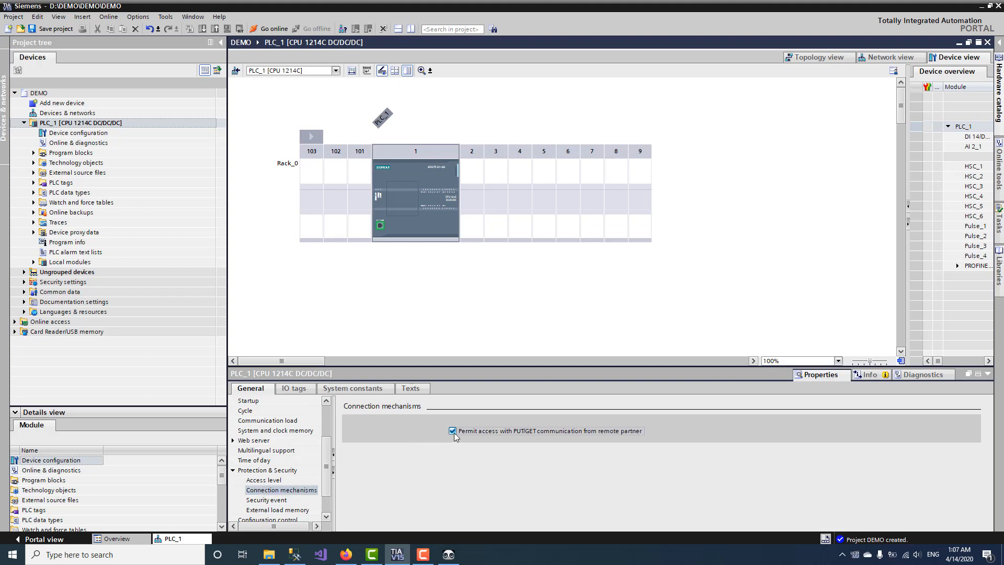
click(380, 227)
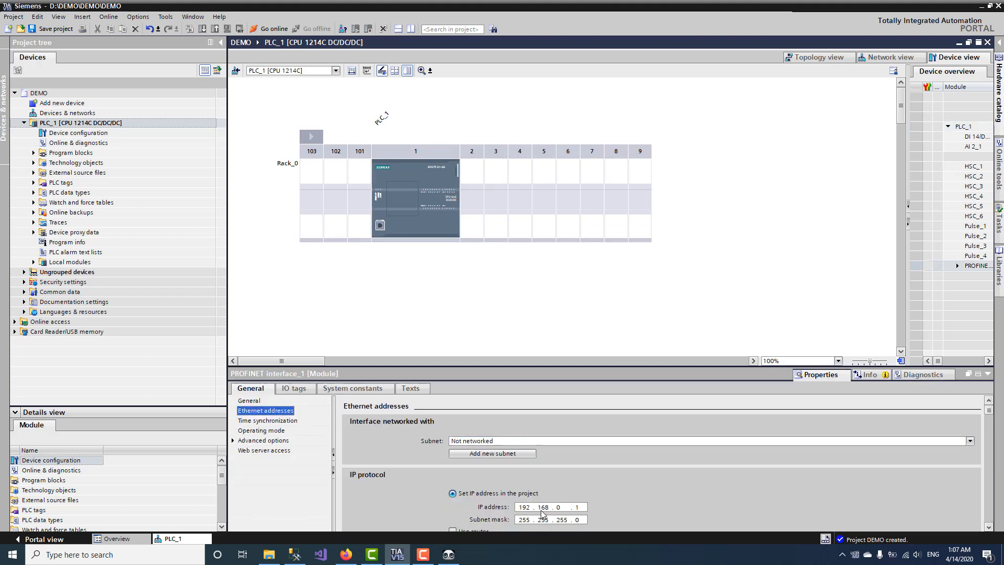
Step: Connect PLC_1's PROFINET interface at 192.168.0.1 to new subnet PN/IE_1, then save and compile
click(515, 453)
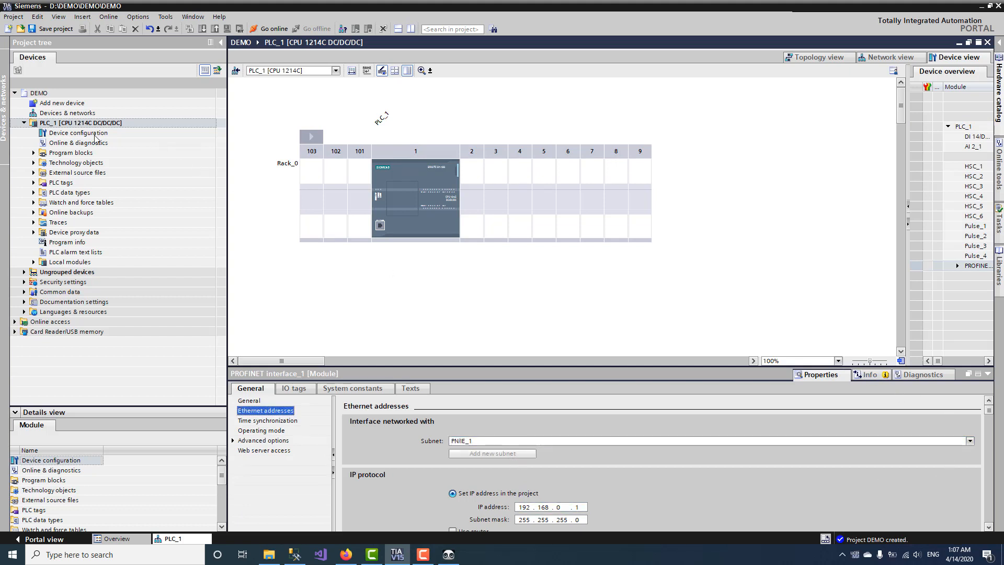
click(69, 125)
click(51, 28)
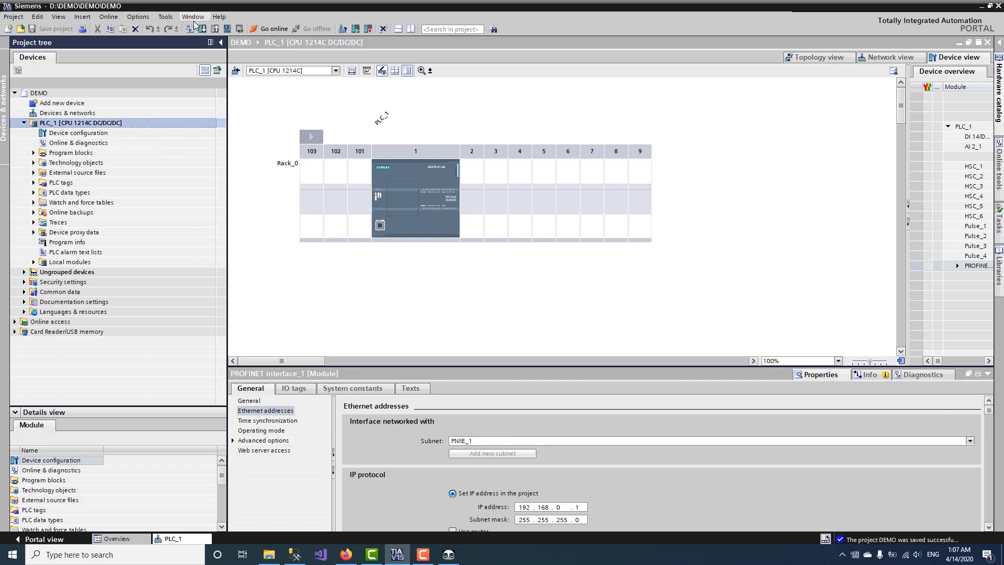
click(189, 29)
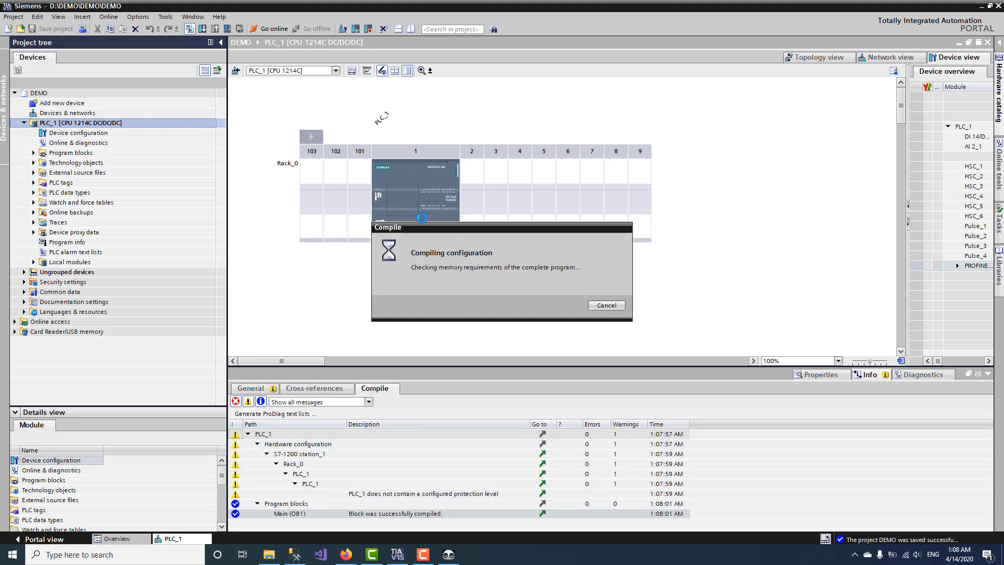
double_click(421, 225)
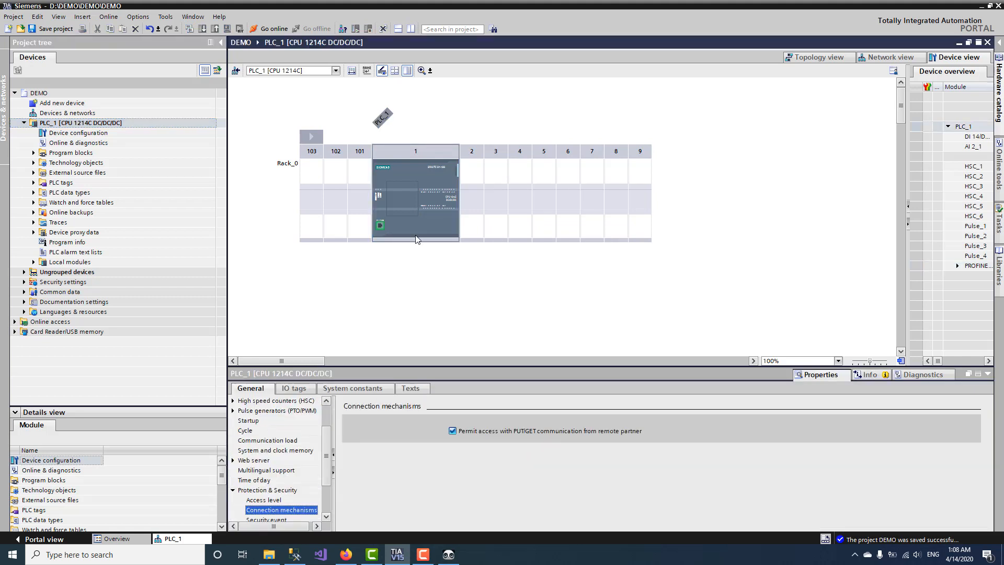
Step: Enable the clock memory byte at MB0 (%M0.0 10 Hz to %M0.7 0.5 Hz), then save and compile
scroll(291, 472, up, 2)
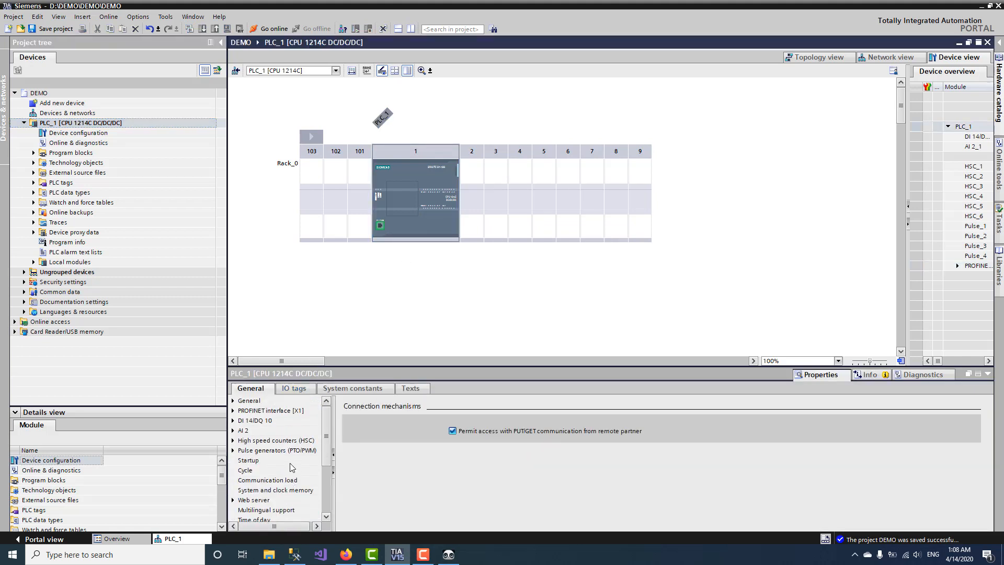
click(283, 490)
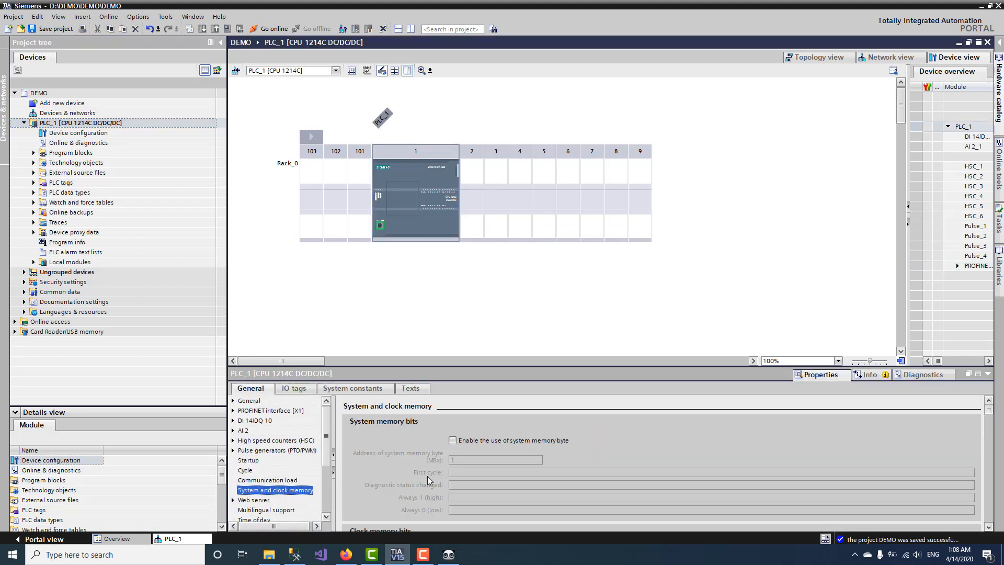
scroll(447, 455, down, 3)
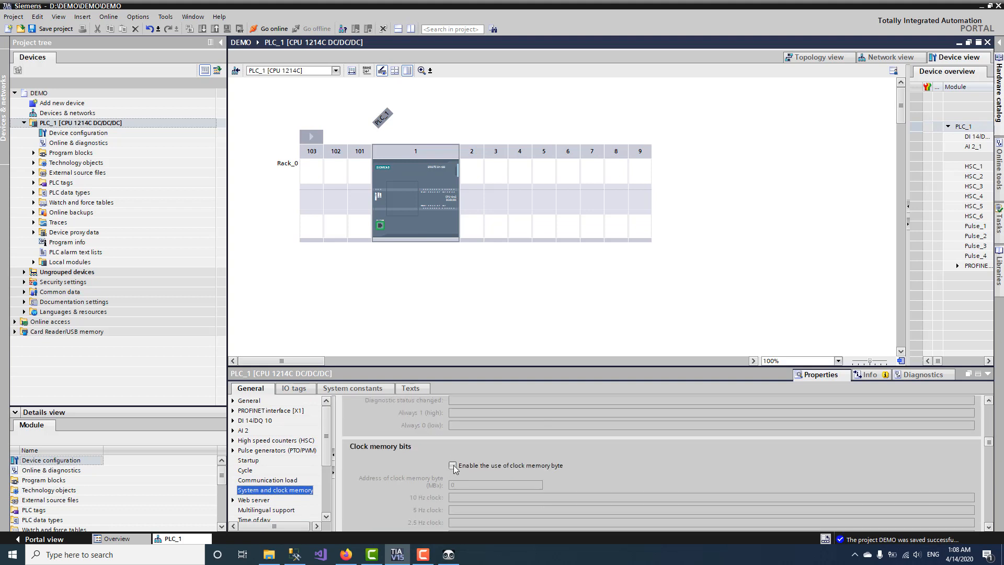
click(452, 466)
scroll(441, 481, down, 3)
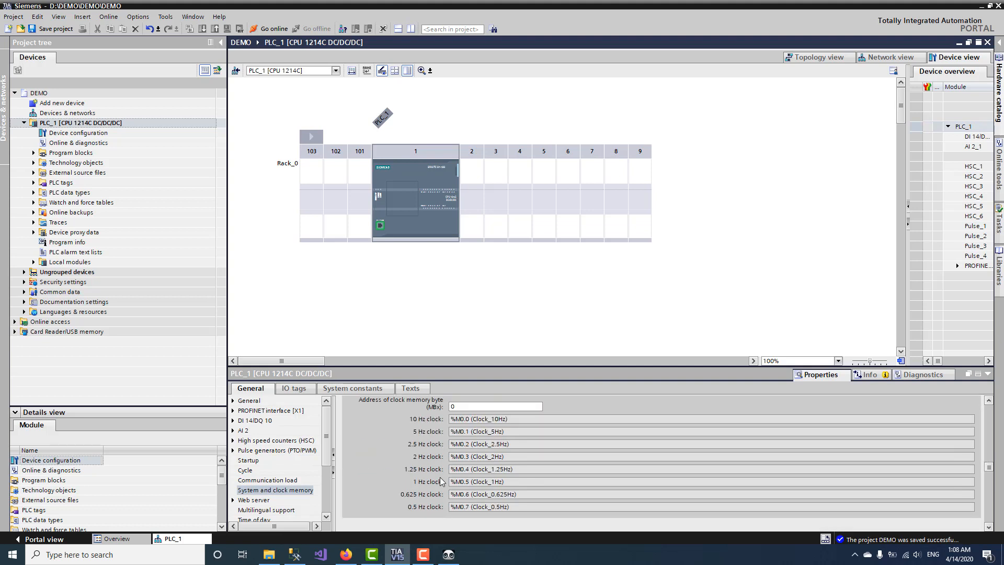
click(71, 124)
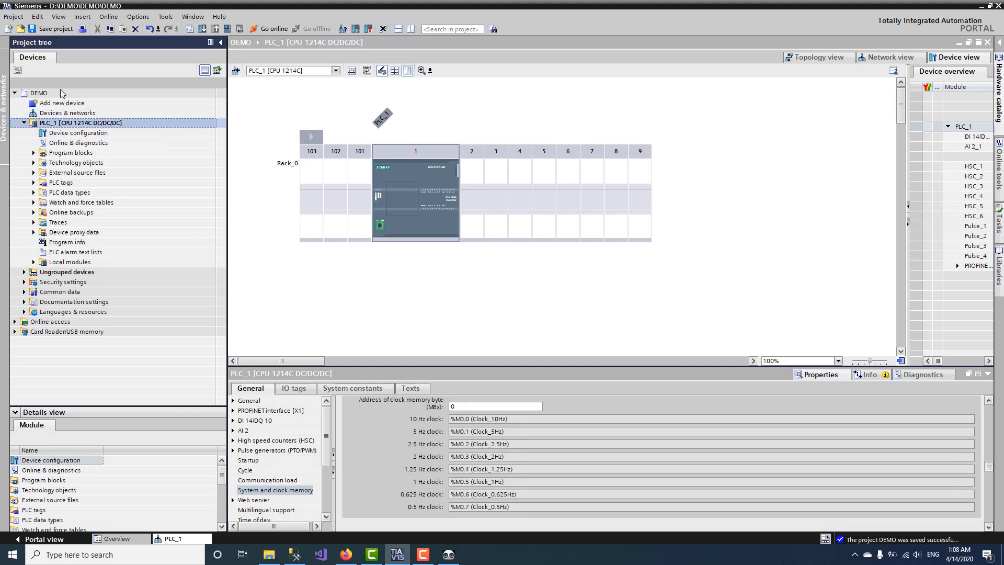
click(64, 30)
click(191, 29)
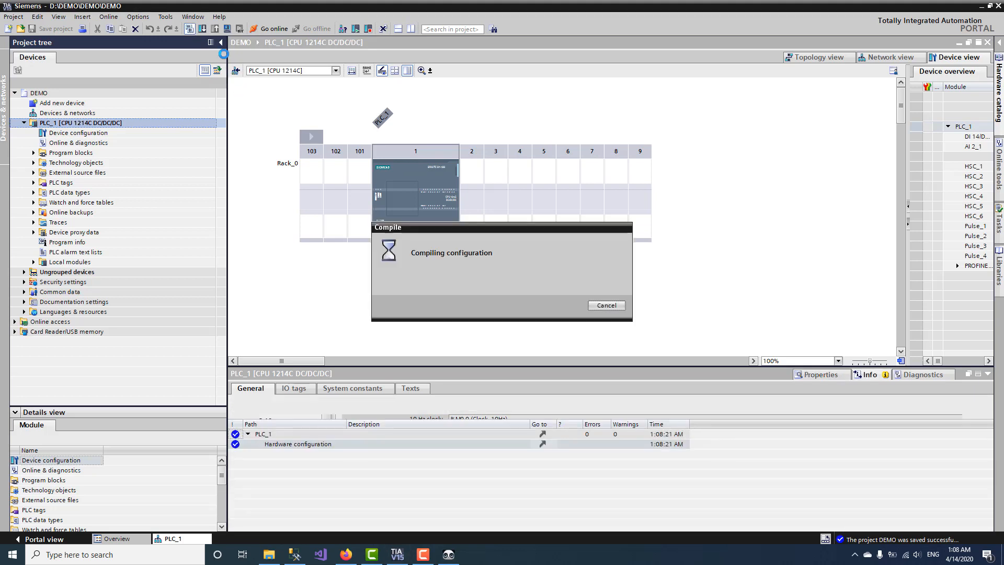
Step: Search for PLCs over subnet PN/IE_1 and start loading to the one at 192.168.0.1
click(203, 30)
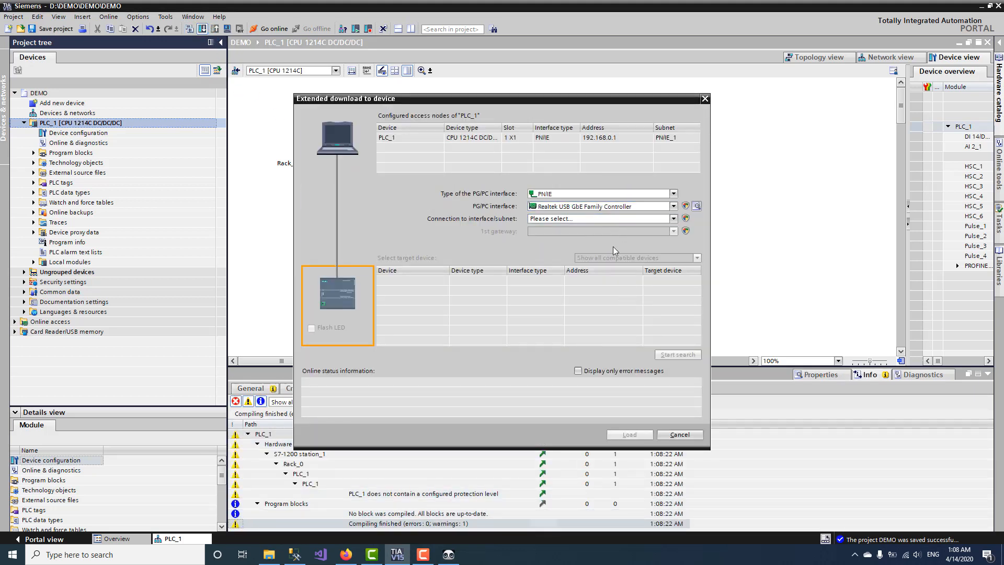
click(613, 219)
click(560, 243)
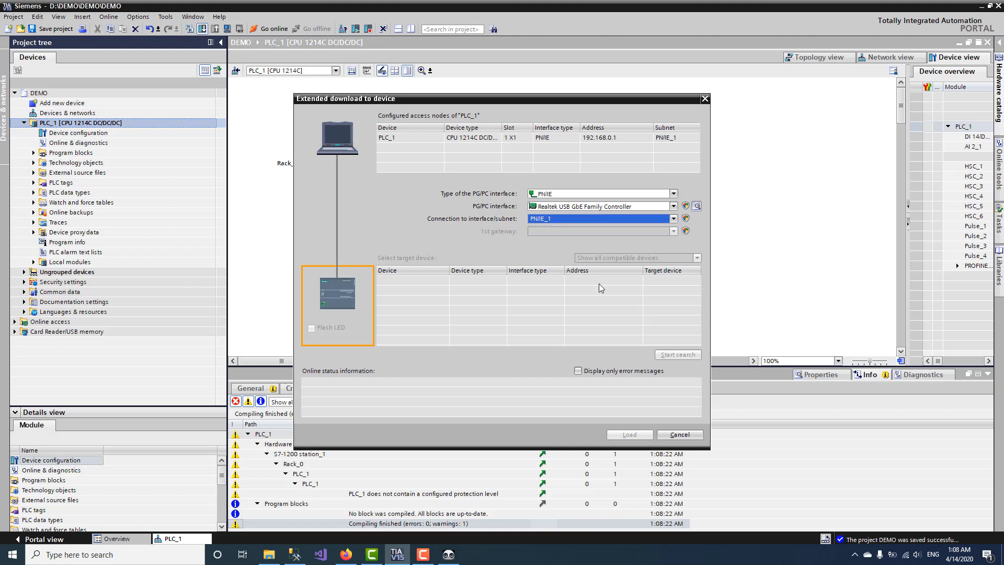
click(676, 356)
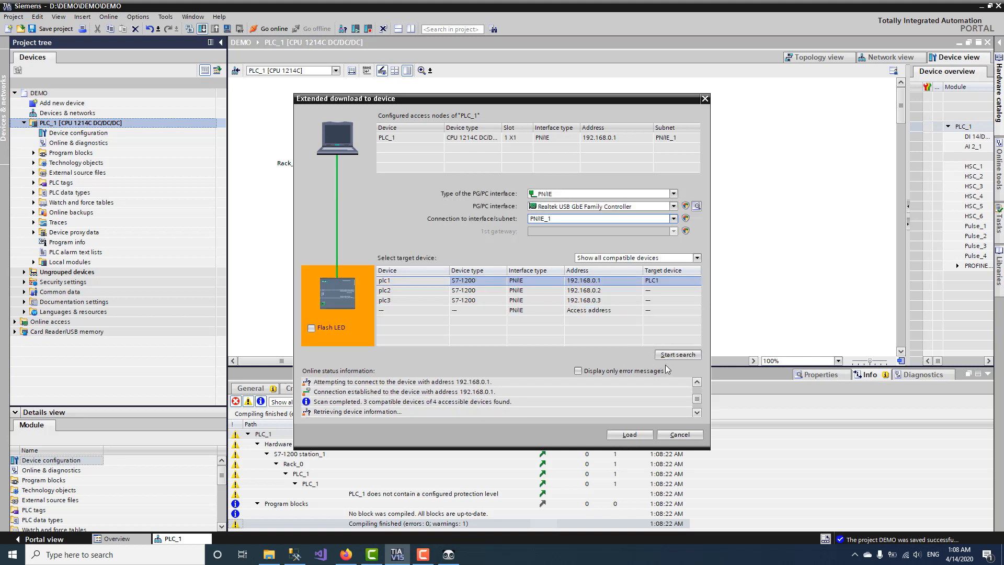
click(622, 437)
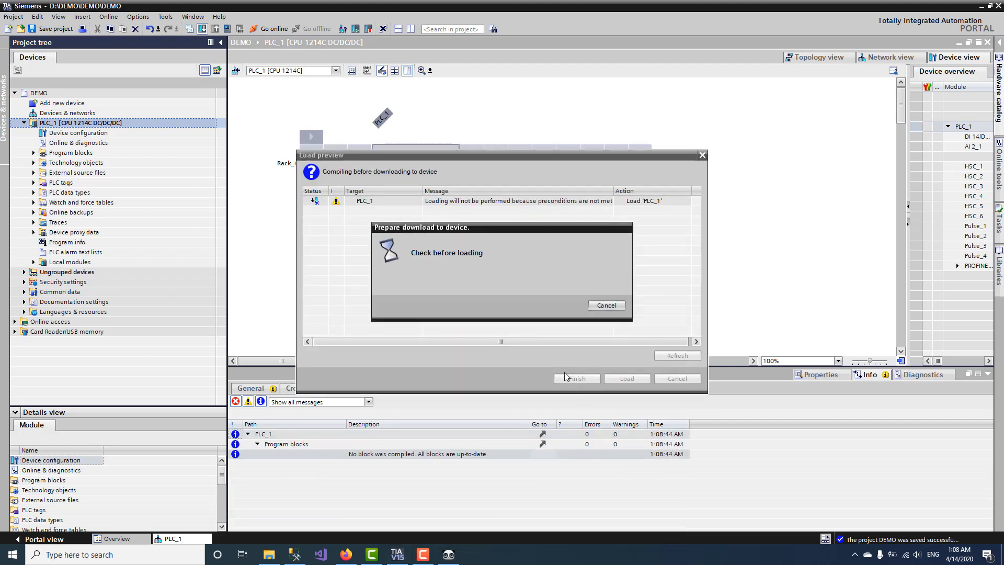
Step: Load PLC_1 with 'Stop all' selected, finishing with 0 errors and 0 warnings
click(581, 378)
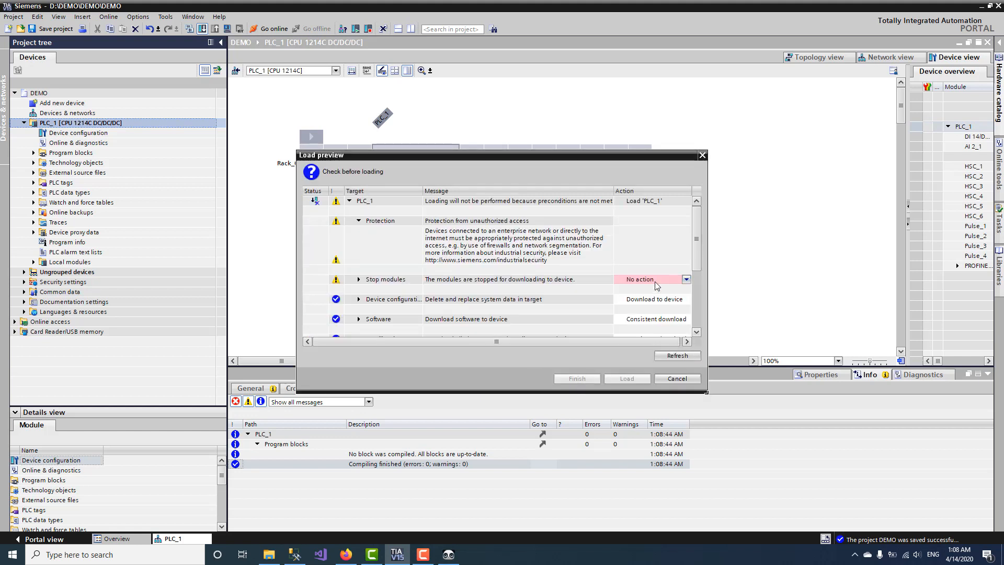
click(686, 280)
click(651, 298)
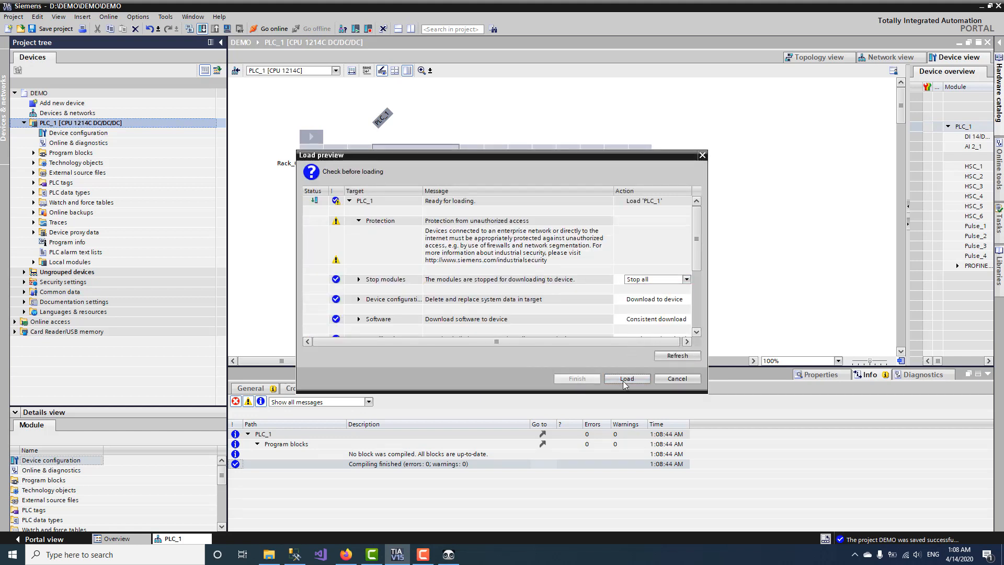
click(623, 378)
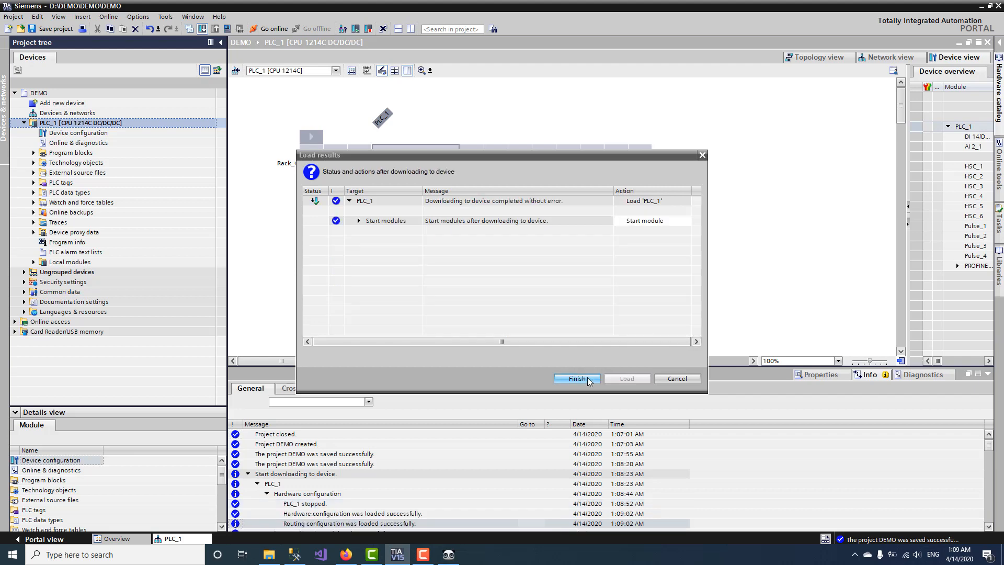
click(589, 380)
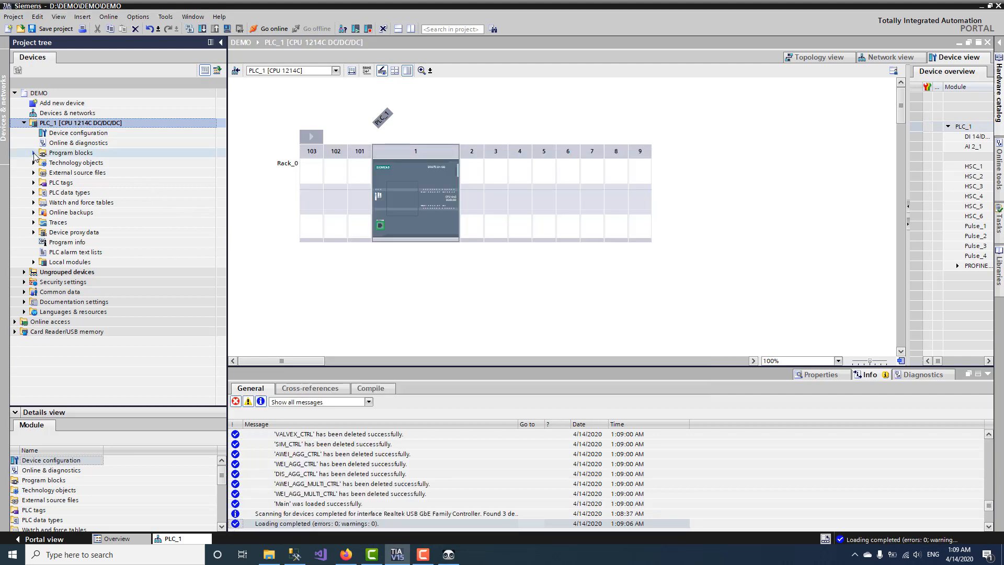
Step: Open PLC_1's Default tag table and select all nine rows, from Clock_Byte %MB0 through %M0.7
click(33, 182)
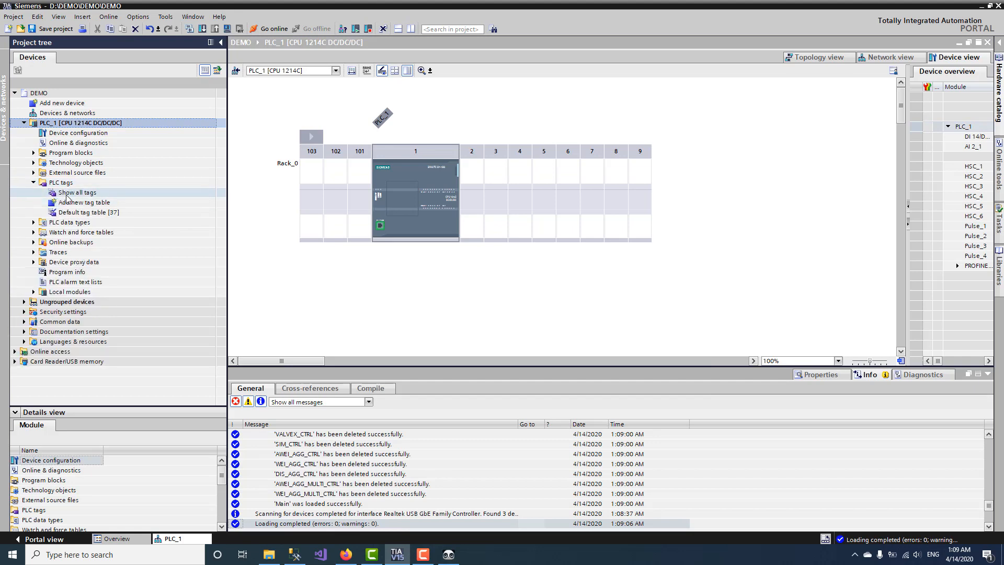
click(80, 212)
double_click(80, 212)
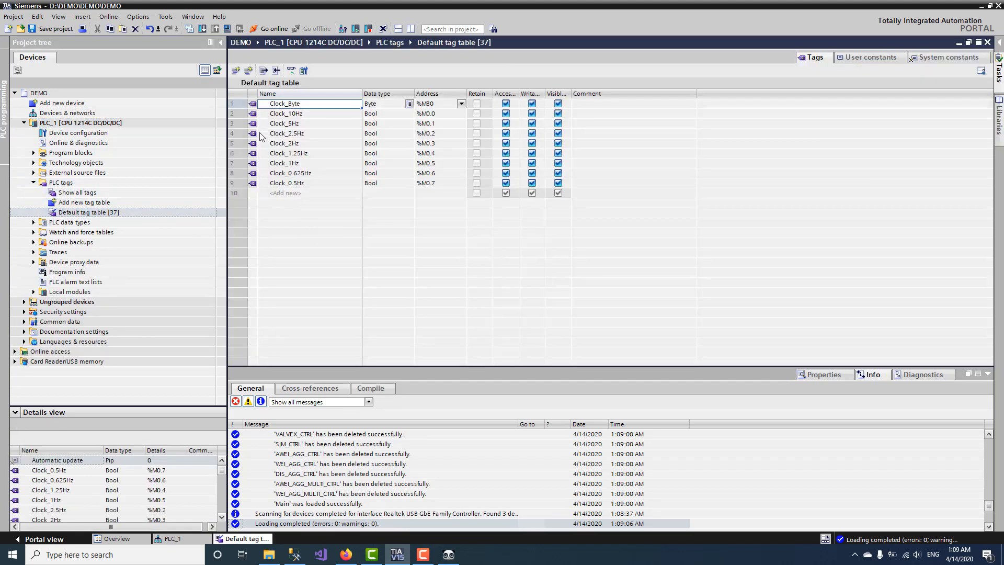
click(255, 107)
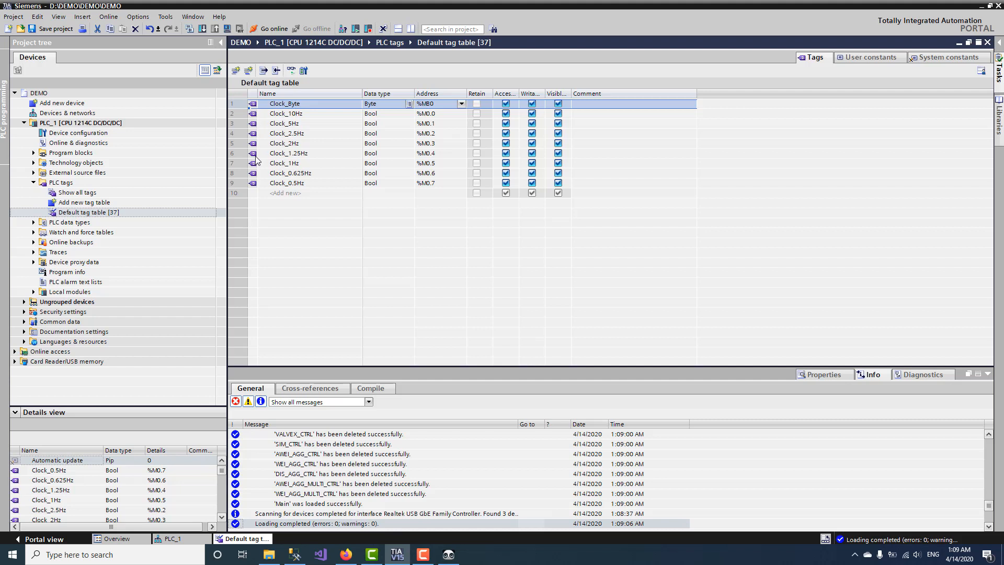
shift+click(255, 183)
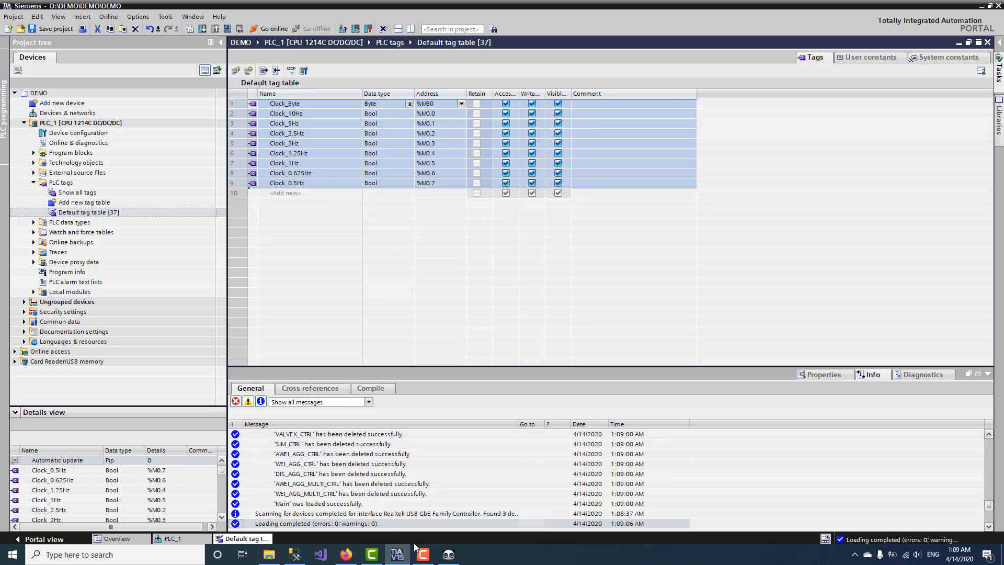
click(173, 559)
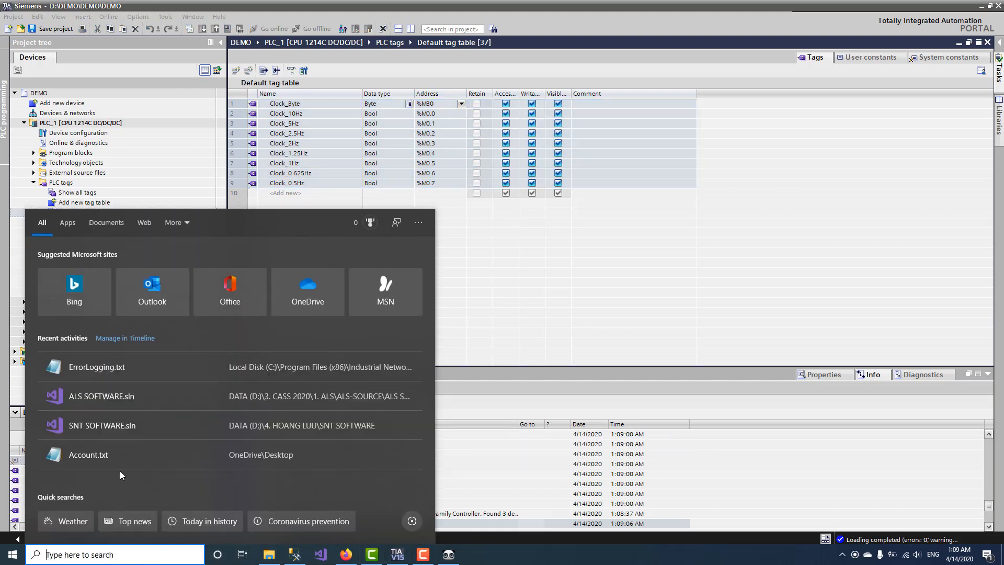
Step: Shrink SNT Tool to a small window over TIA Portal and keep it Top Most
click(449, 554)
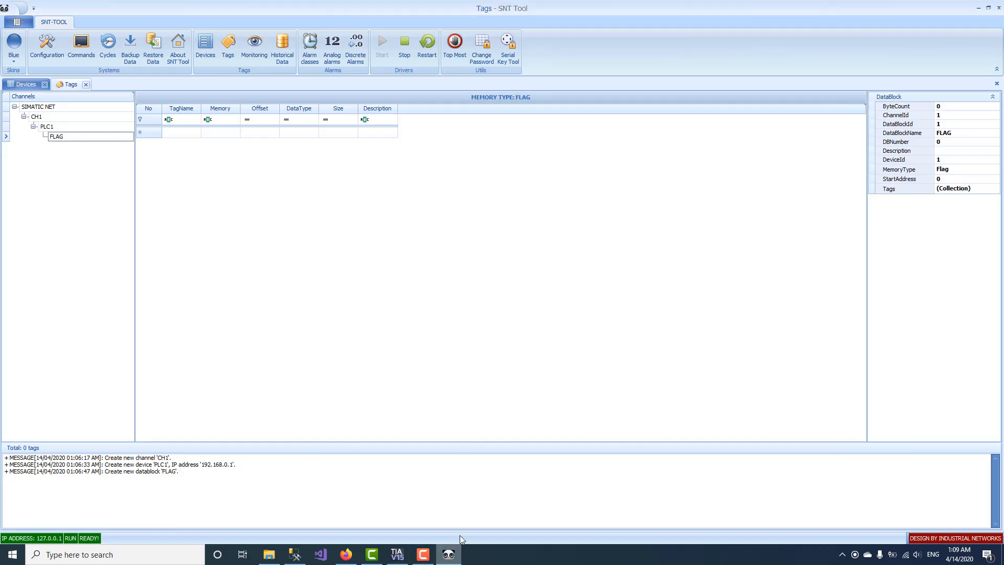
drag(360, 4, 588, 223)
click(303, 105)
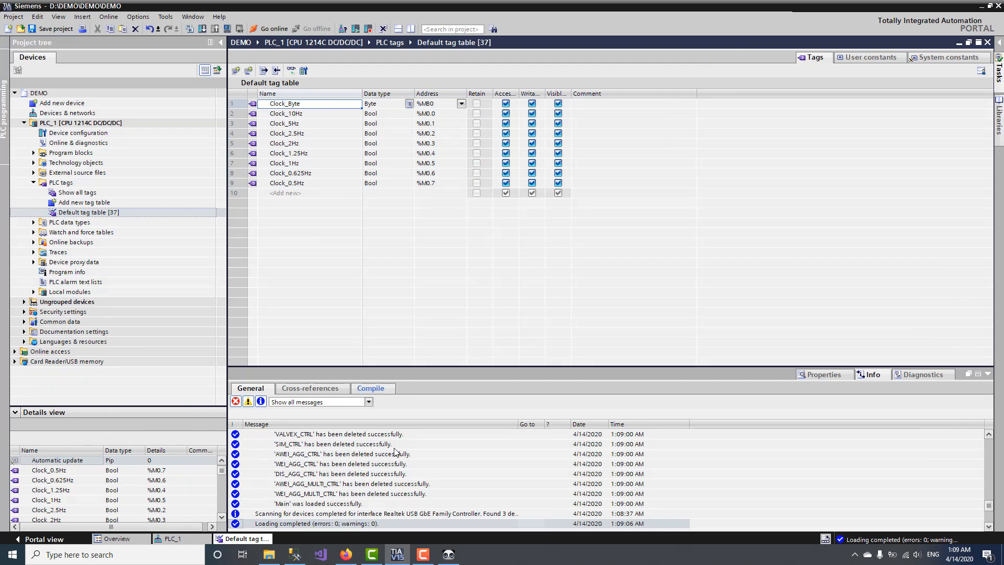
click(449, 554)
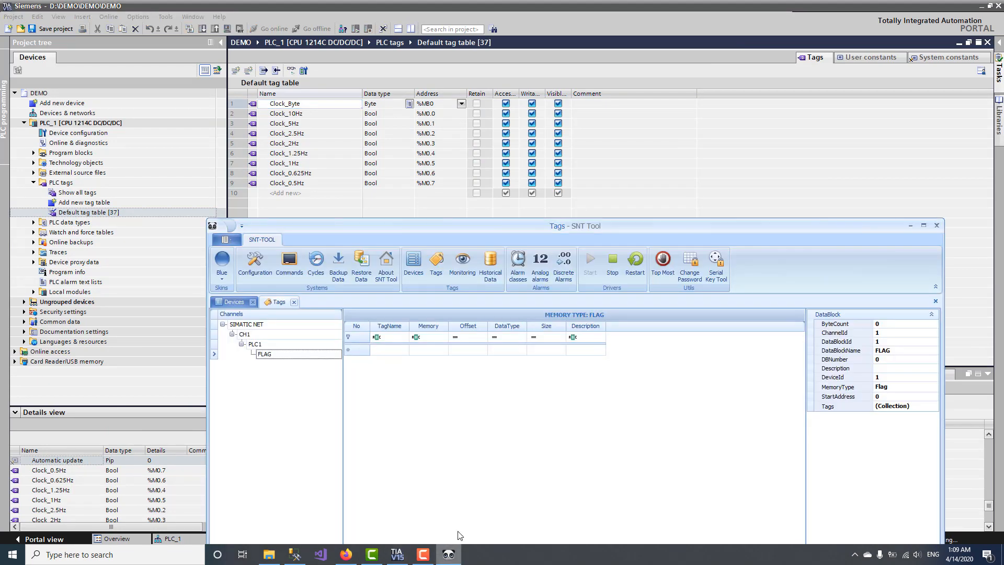
click(662, 262)
Step: Add Clock_Byte, copied from TIA, to the FLAG datablock as a BYTE tag at MB 0
click(302, 103)
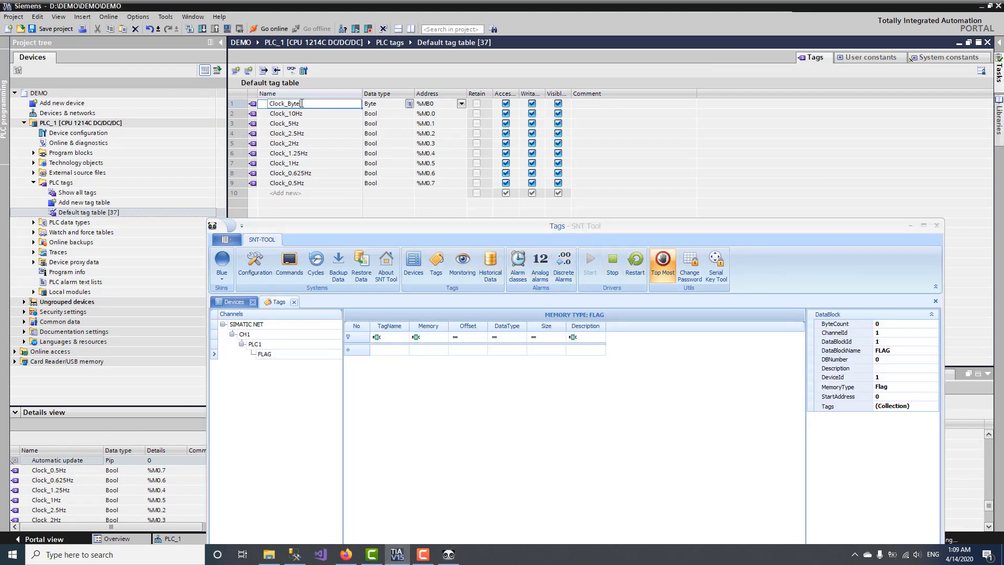
double_click(284, 104)
key(ctrl+c)
click(398, 351)
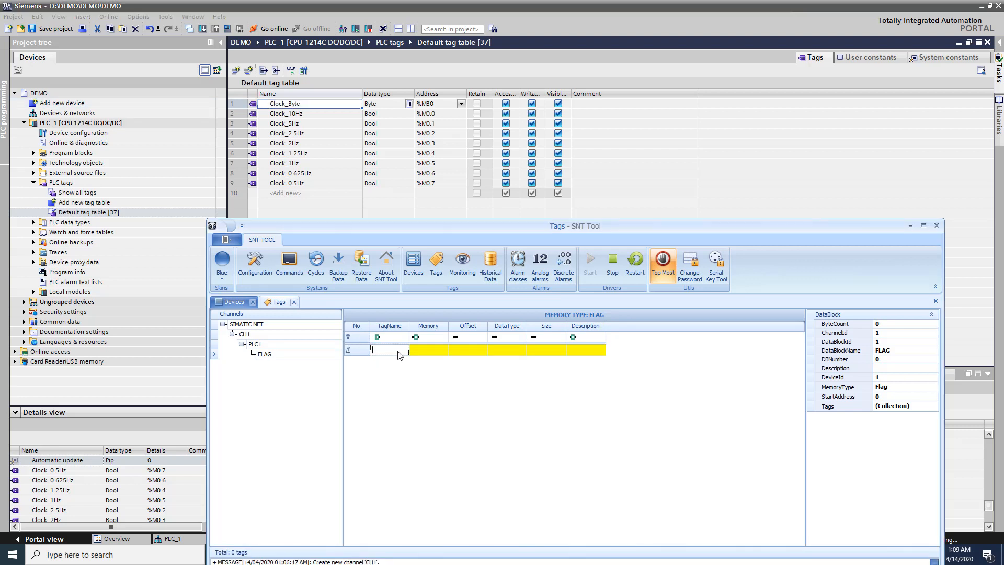
key(ctrl+v)
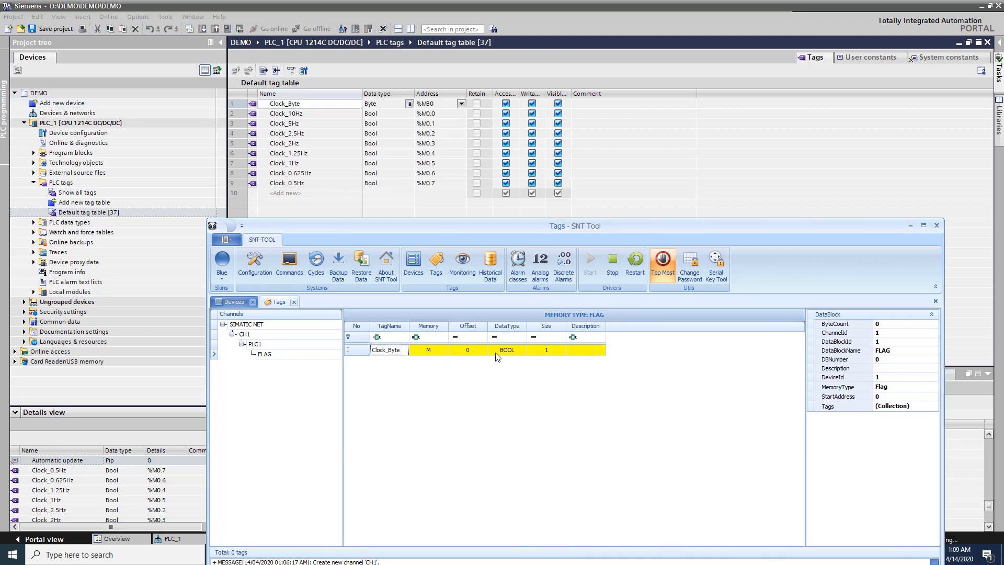
click(517, 353)
click(491, 380)
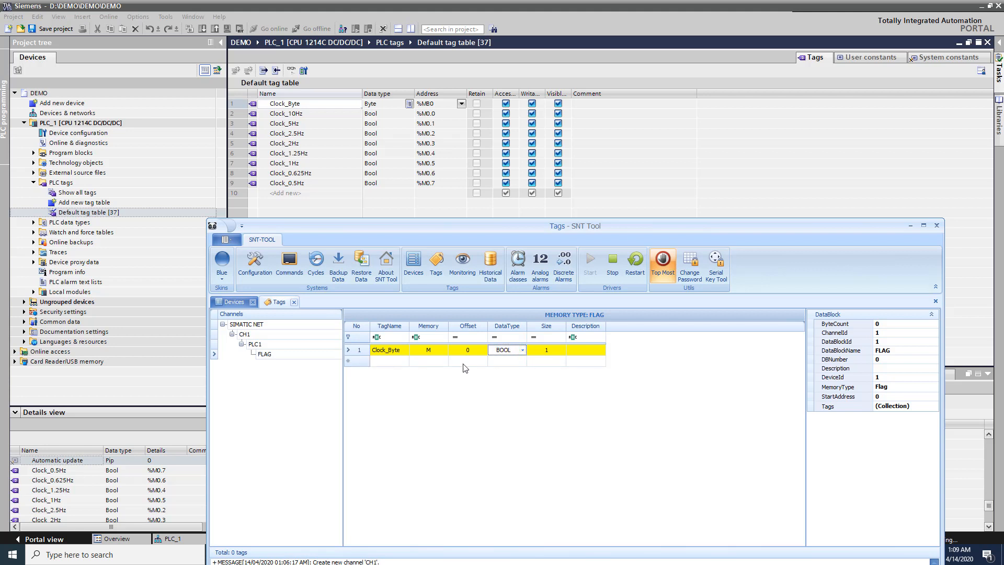
click(521, 352)
text(BYTE)
click(445, 362)
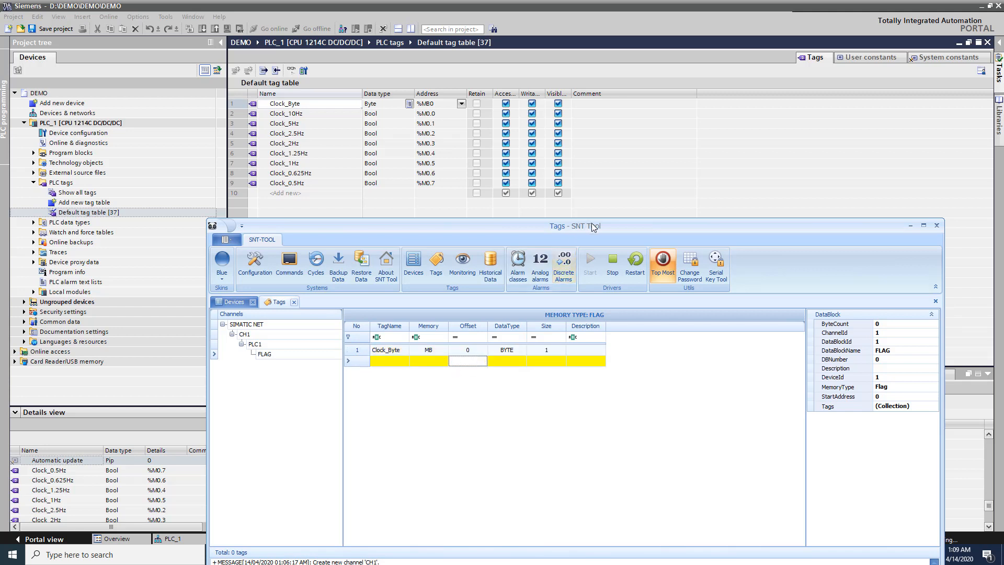
Step: Add Clock_10Hz, copied from TIA, as a BOOL tag at M 0.0
click(492, 363)
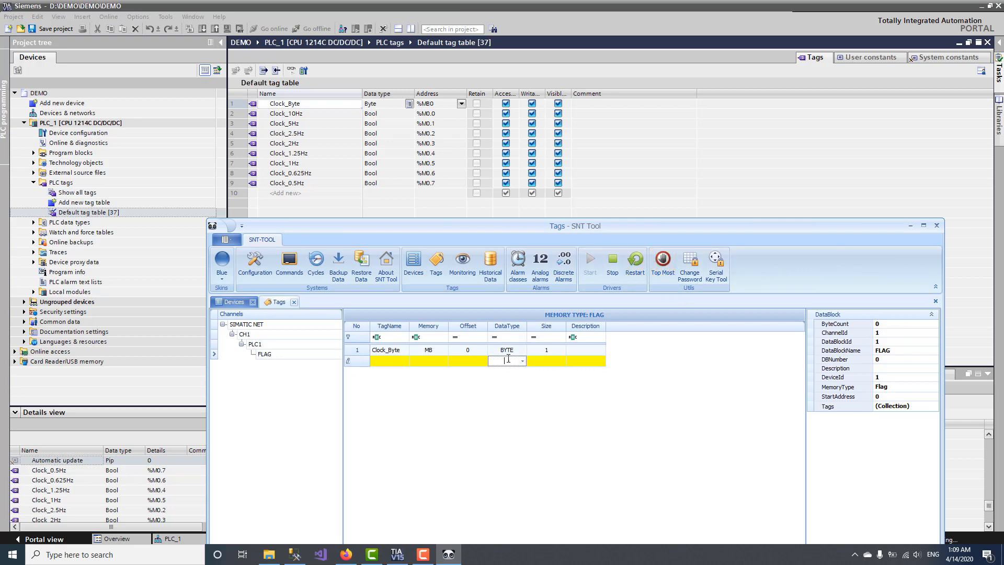
click(523, 362)
click(523, 362)
click(301, 116)
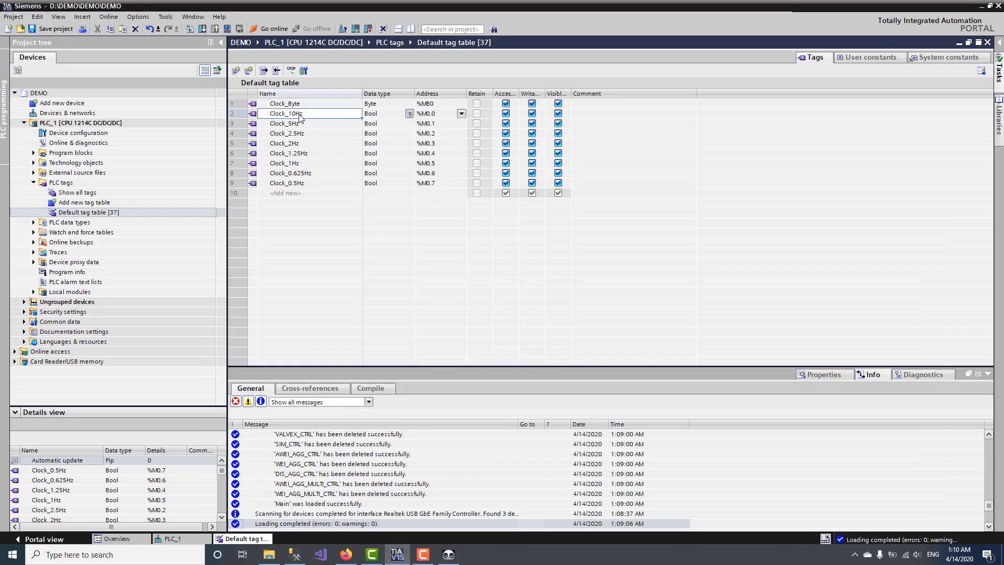
click(301, 116)
key(alt+Tab)
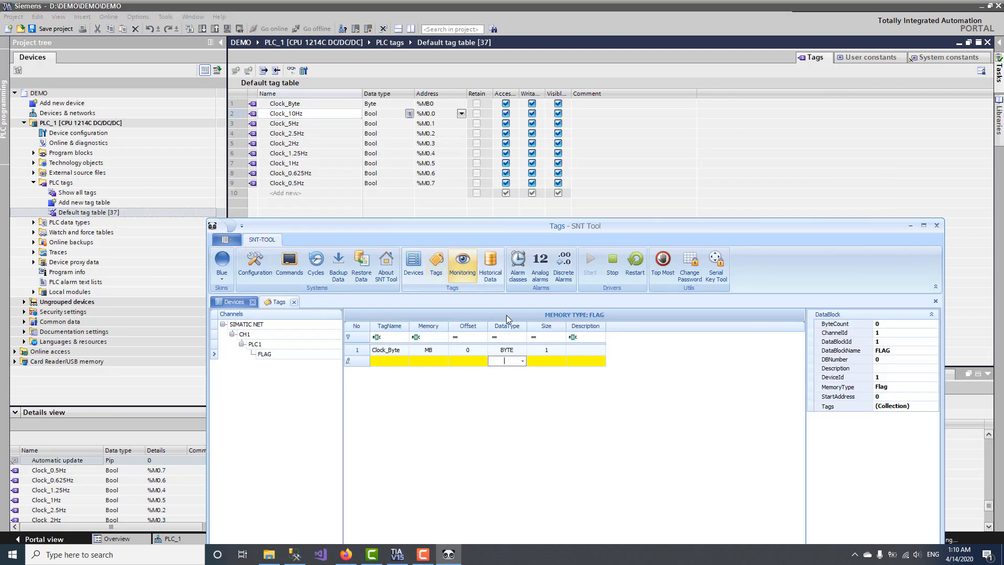
click(400, 362)
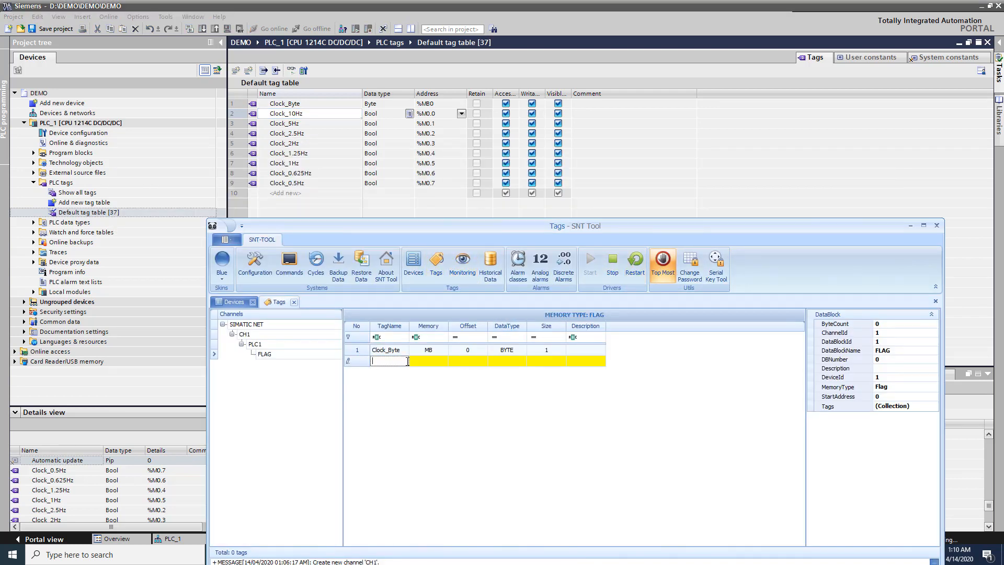
key(ctrl+v)
click(523, 362)
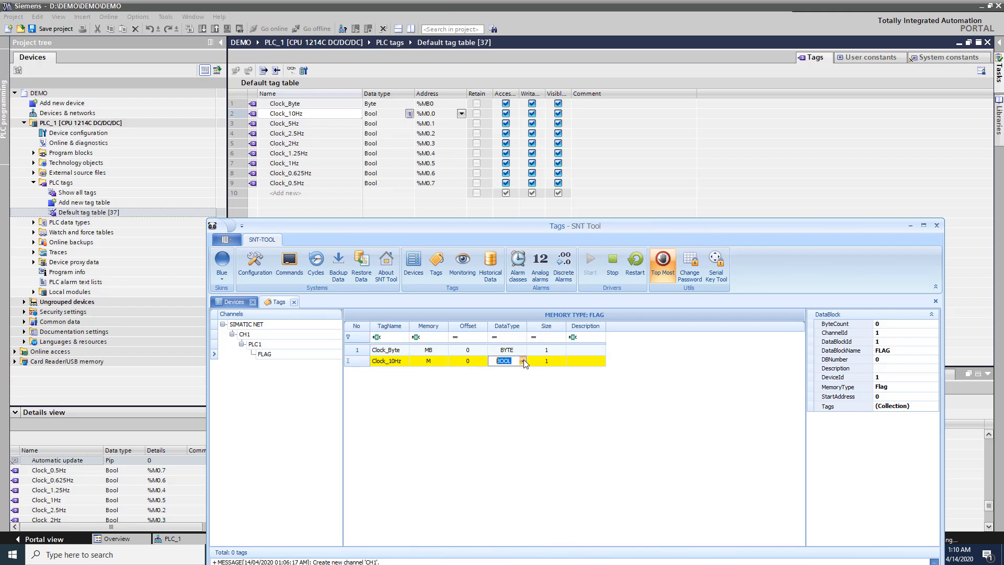
click(665, 276)
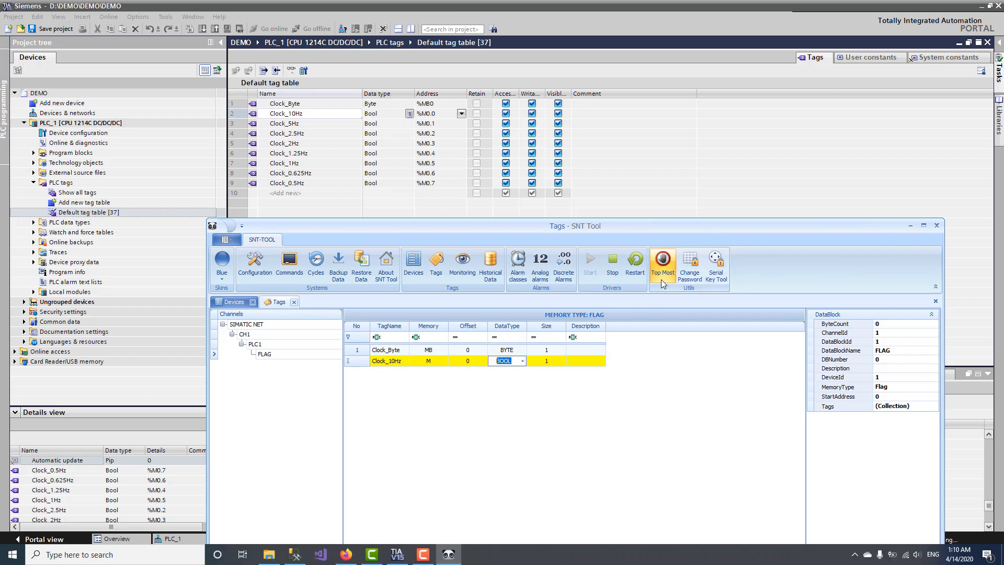
click(523, 361)
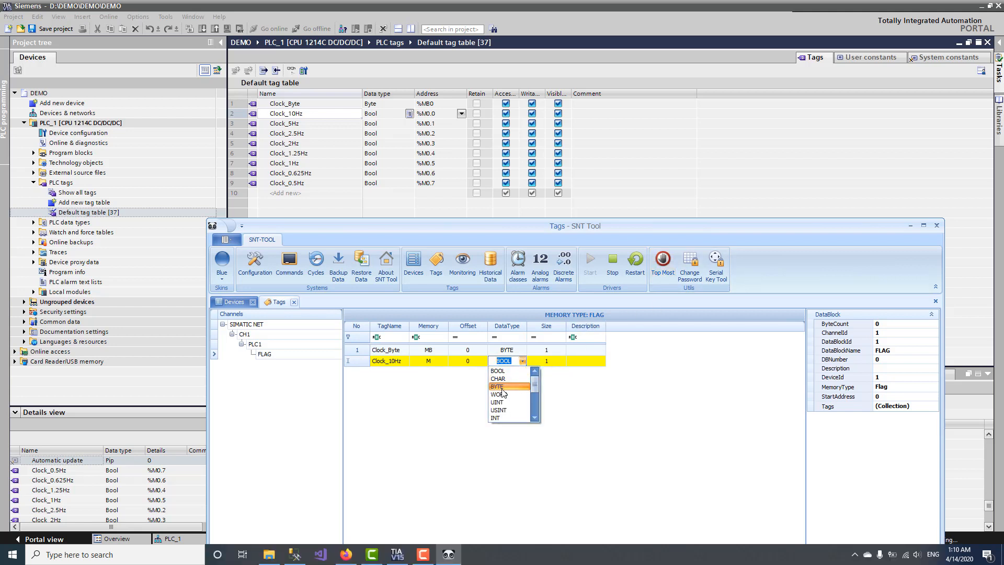
click(469, 363)
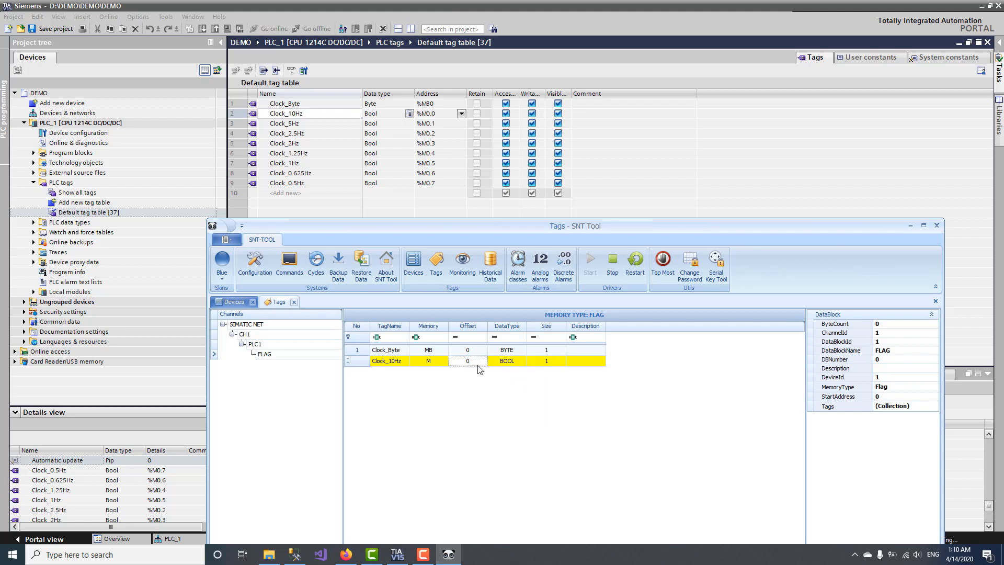
click(489, 383)
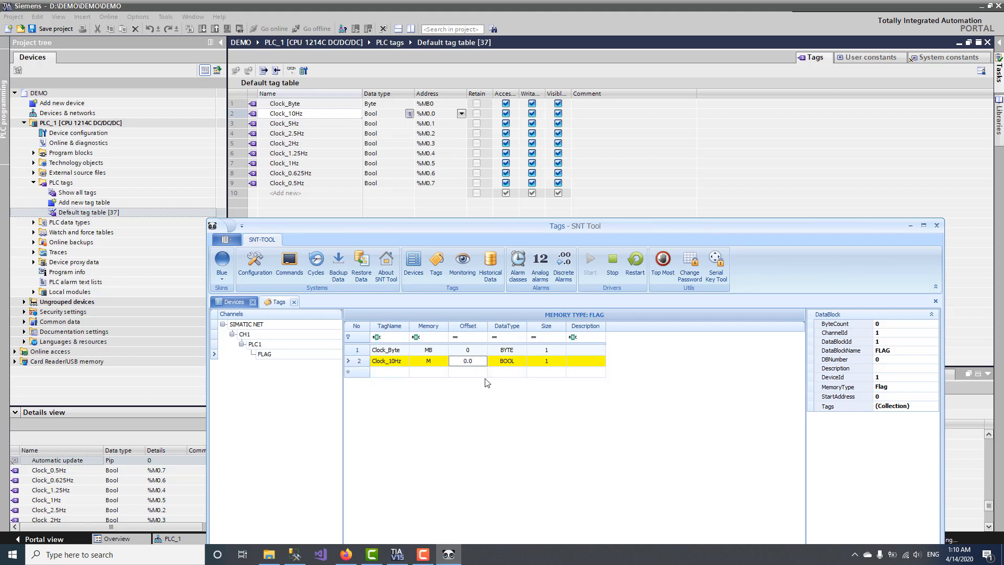
Step: Add Clock_5Hz, copied from TIA, as a BOOL tag at offset M 0.1
click(663, 262)
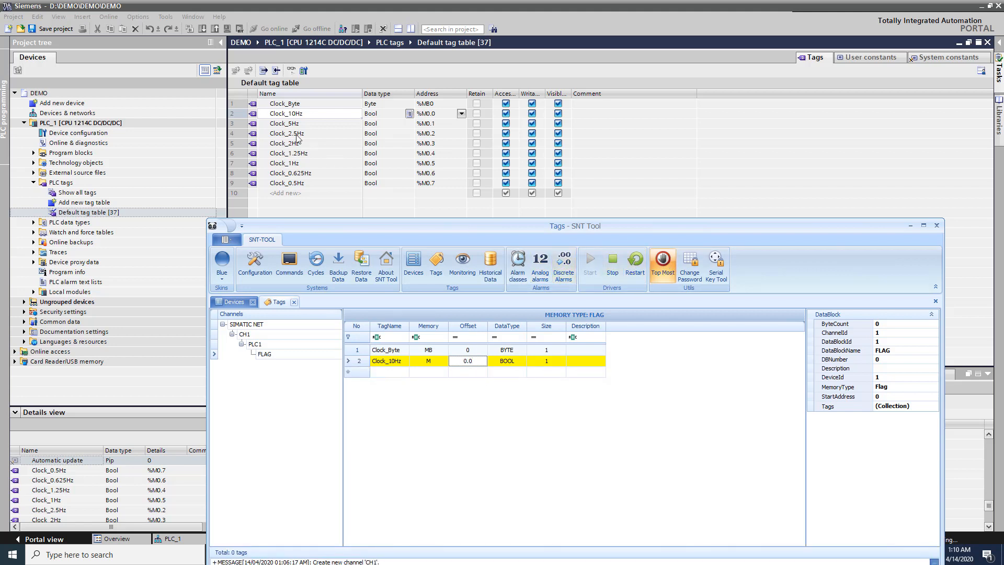
click(296, 127)
click(297, 126)
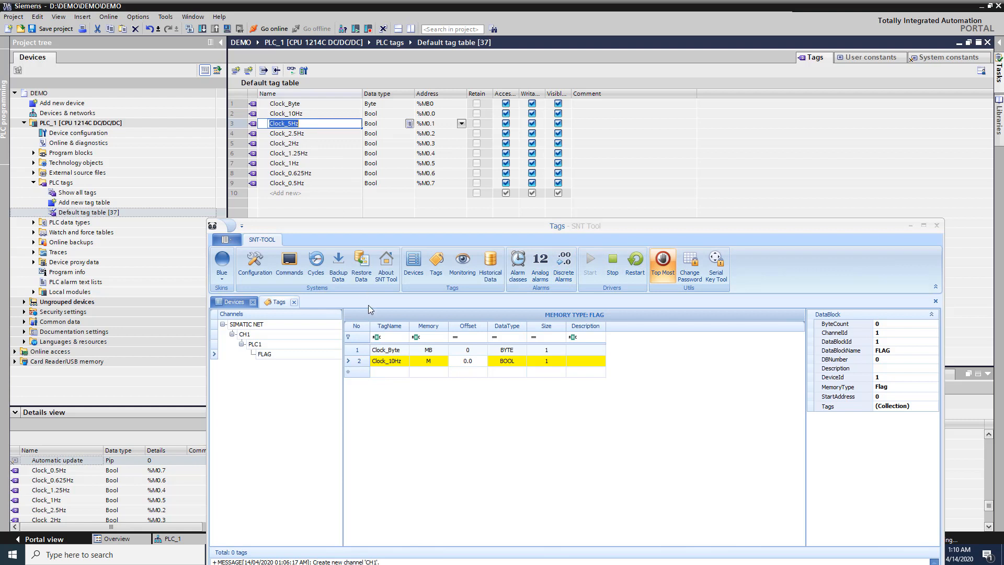
click(393, 372)
key(ctrl+v)
click(476, 370)
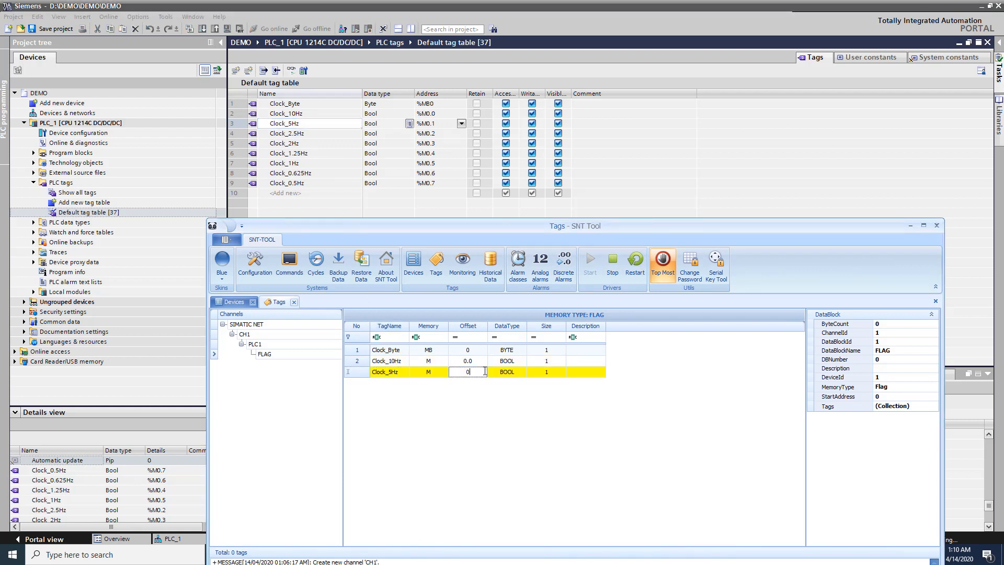
key(Return)
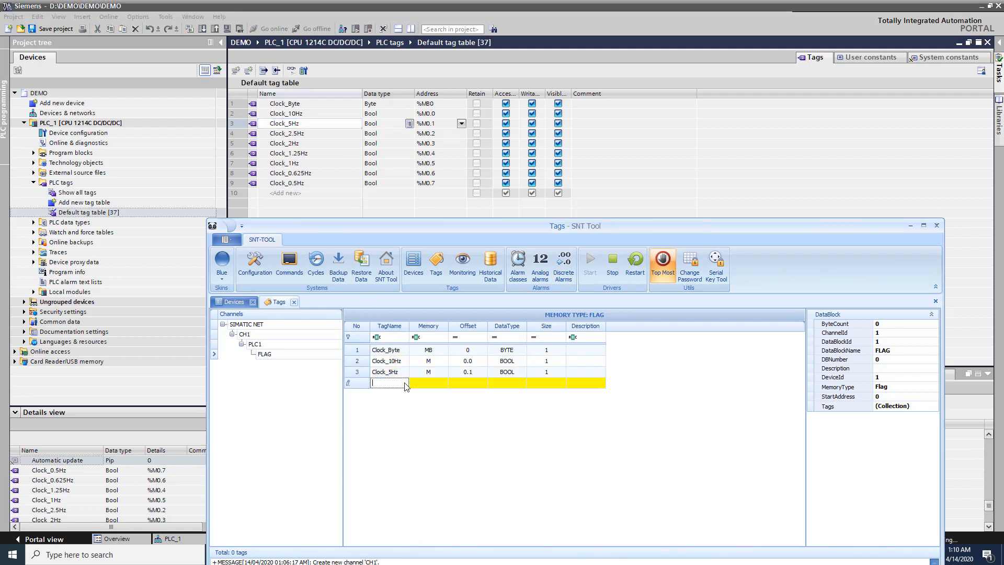
click(310, 135)
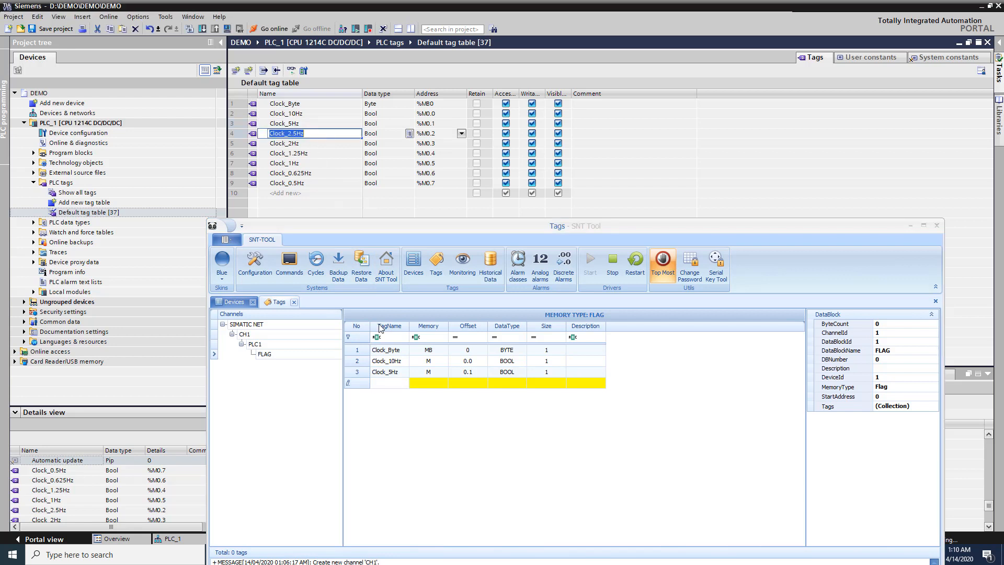
Step: Add Clock_2.5Hz at offset 0.2 and Clock_2Hz at offset 0.3
click(395, 383)
text(Clock_2.5Hz)
click(469, 385)
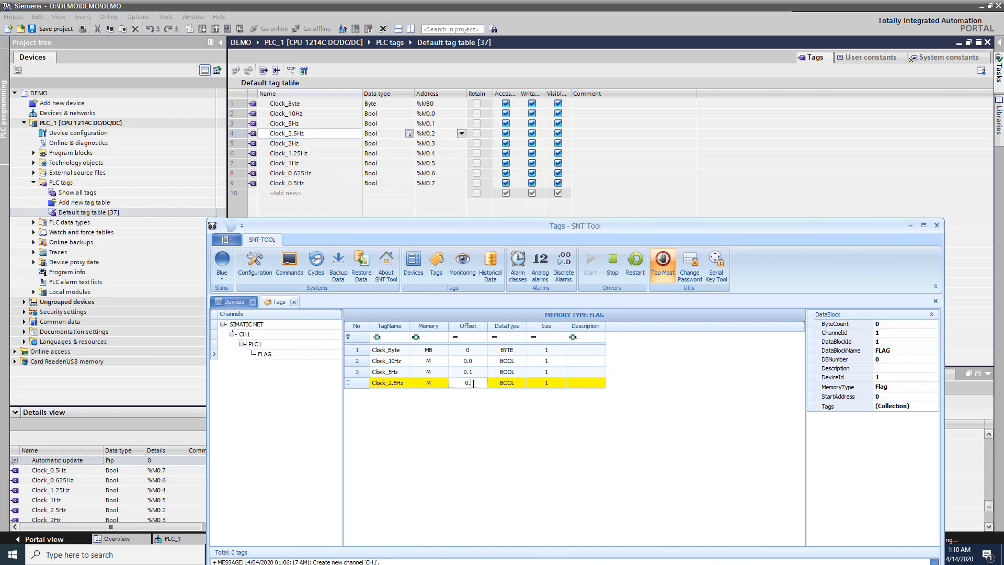
click(446, 407)
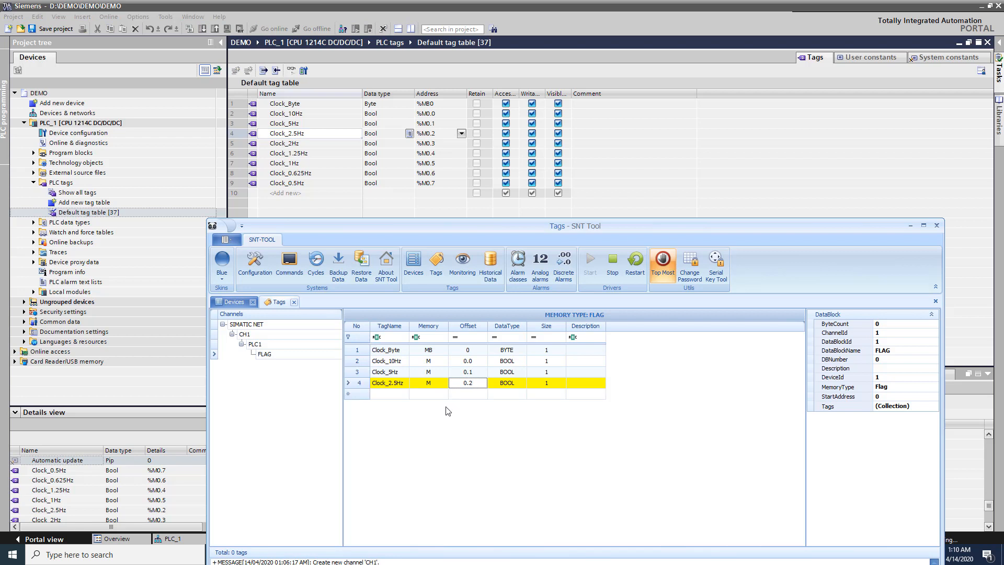
double_click(319, 144)
key(ctrl+c)
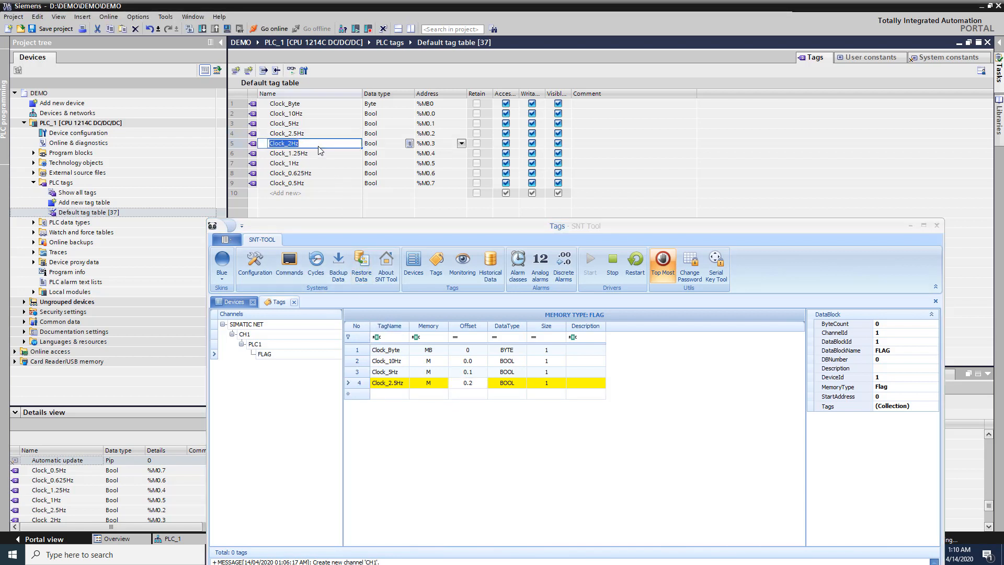
click(405, 394)
key(ctrl+v)
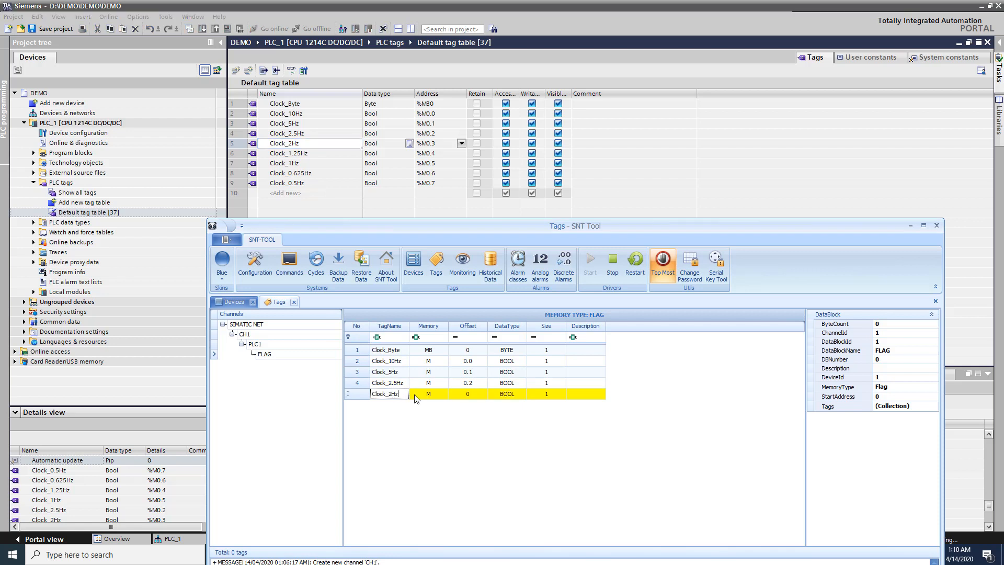
click(470, 395)
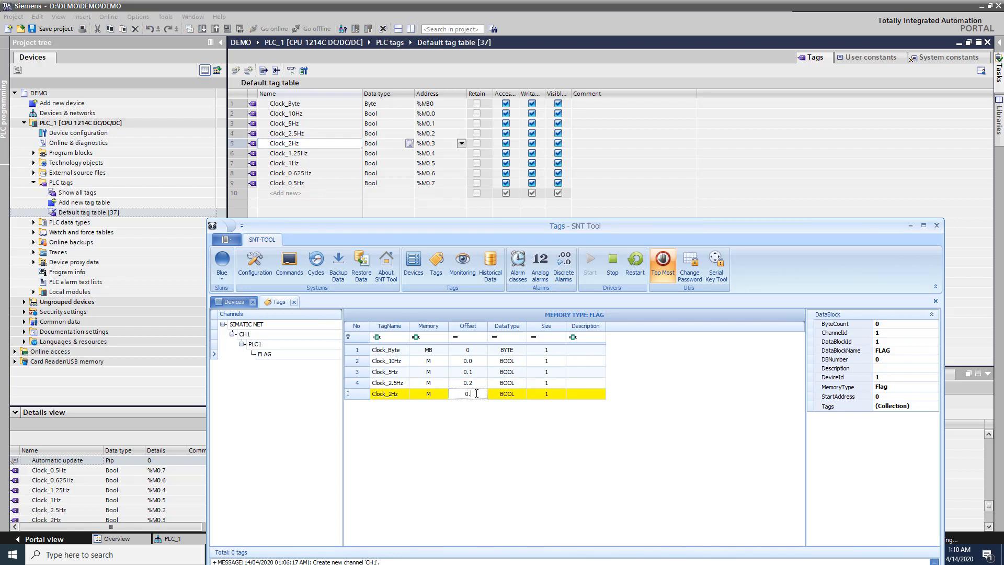
text(3)
Step: Add Clock_1.25Hz at offset 0.4 and Clock_1Hz at offset 0.5
click(301, 153)
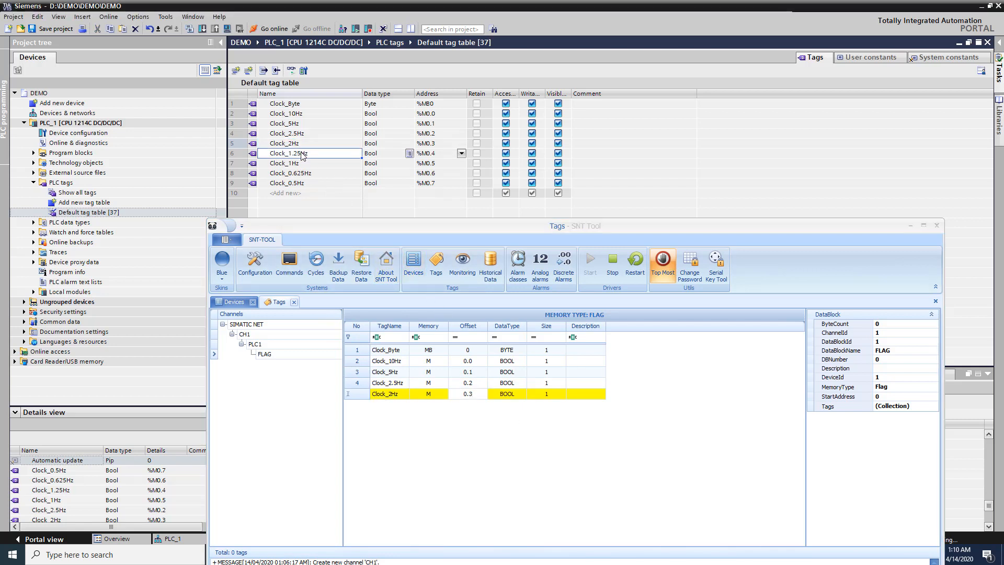
click(302, 154)
key(ctrl+c)
click(397, 394)
key(ctrl+v)
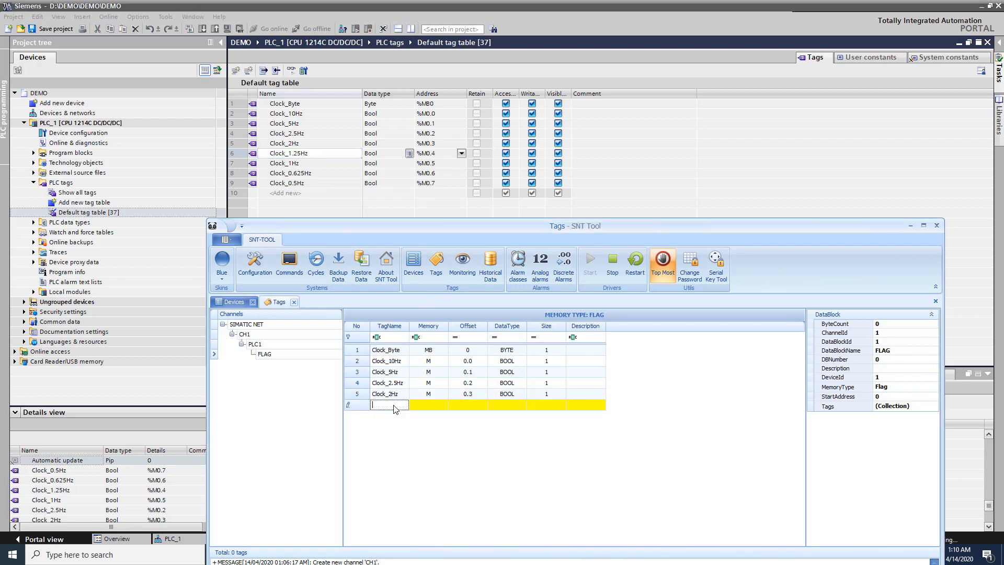
click(479, 407)
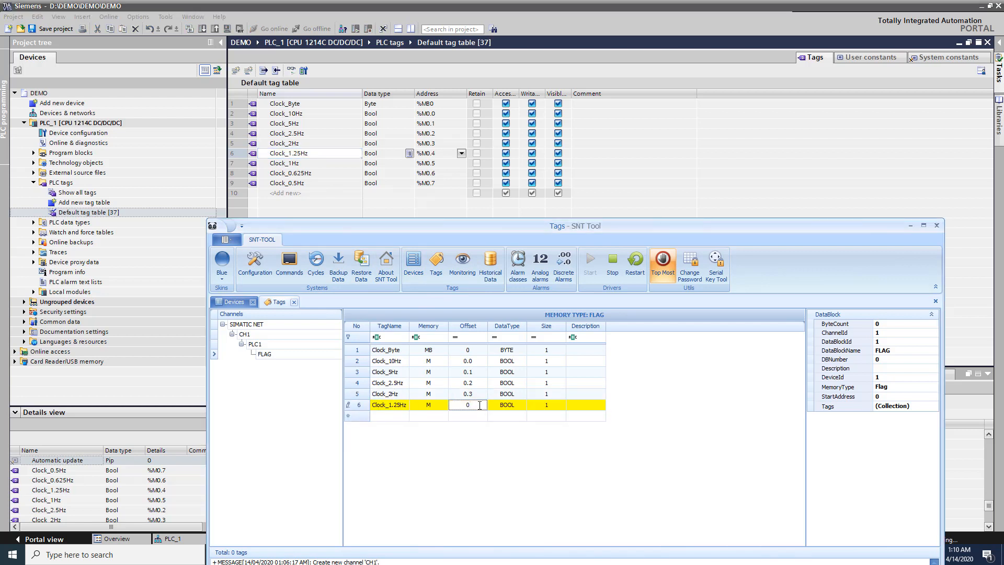
text(.4)
click(484, 417)
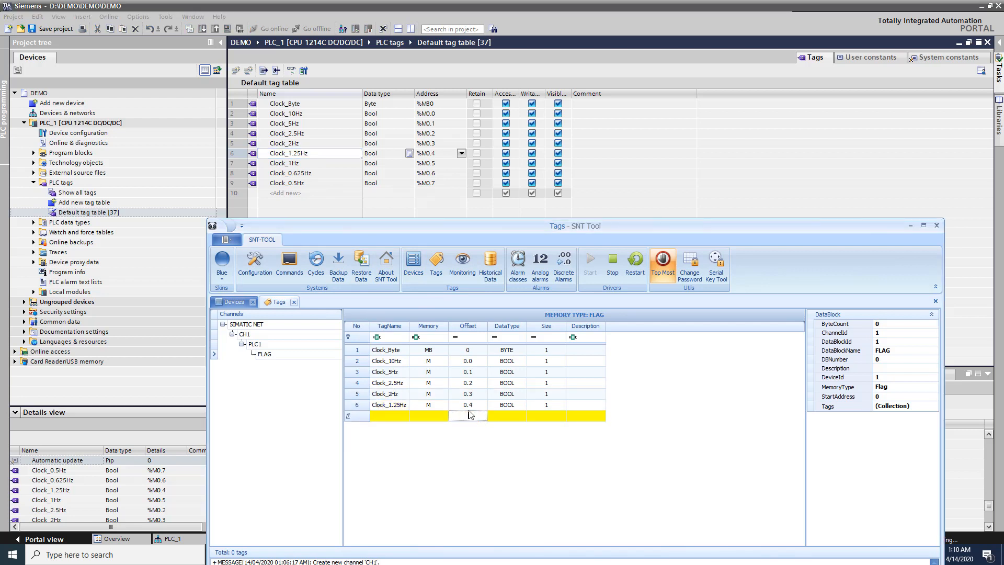
click(310, 164)
key(ctrl+c)
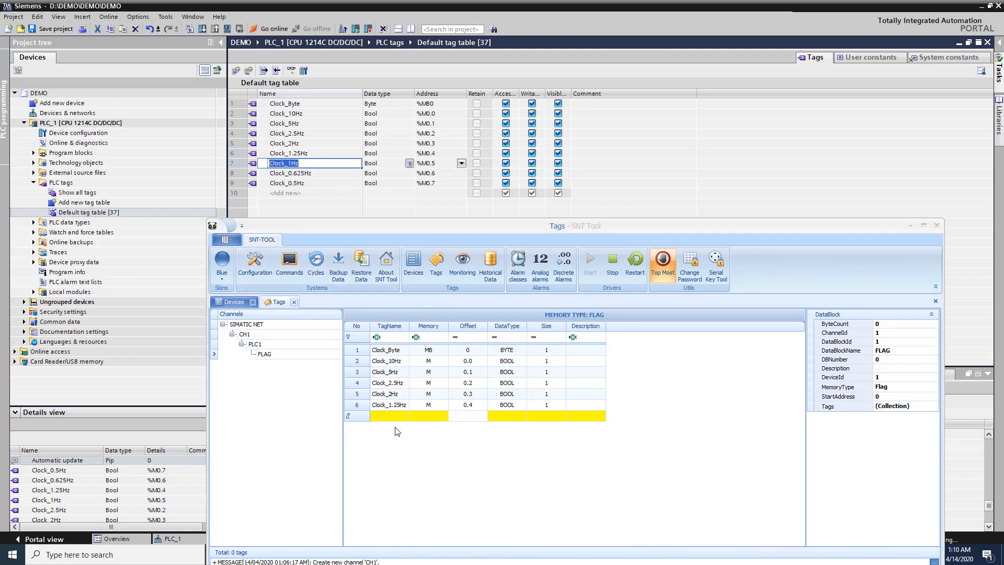
click(397, 418)
key(ctrl+v)
click(472, 417)
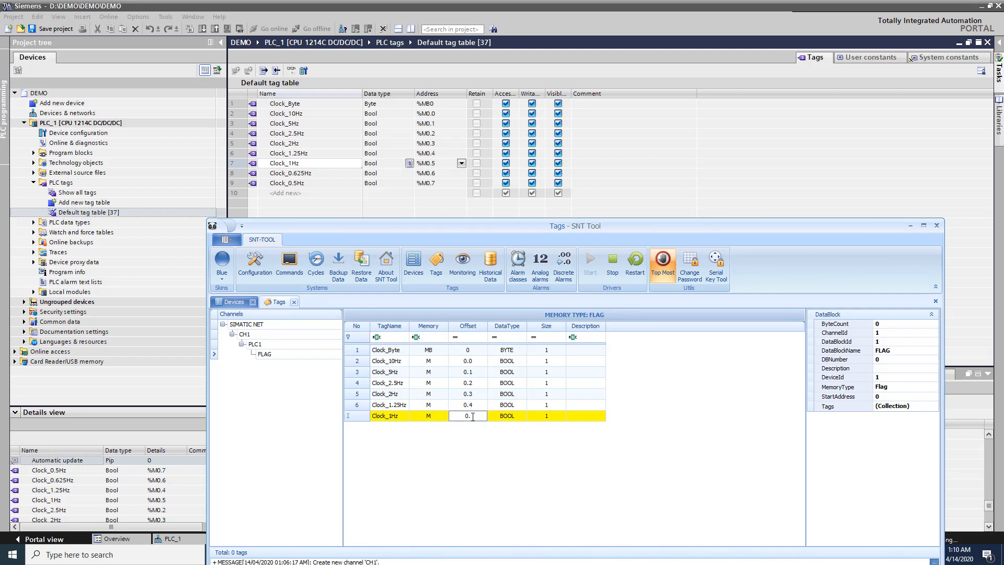
text(.5)
Step: Add Clock_0.625Hz at offset 0.6 and Clock_0.5Hz at offset 0.7
click(320, 175)
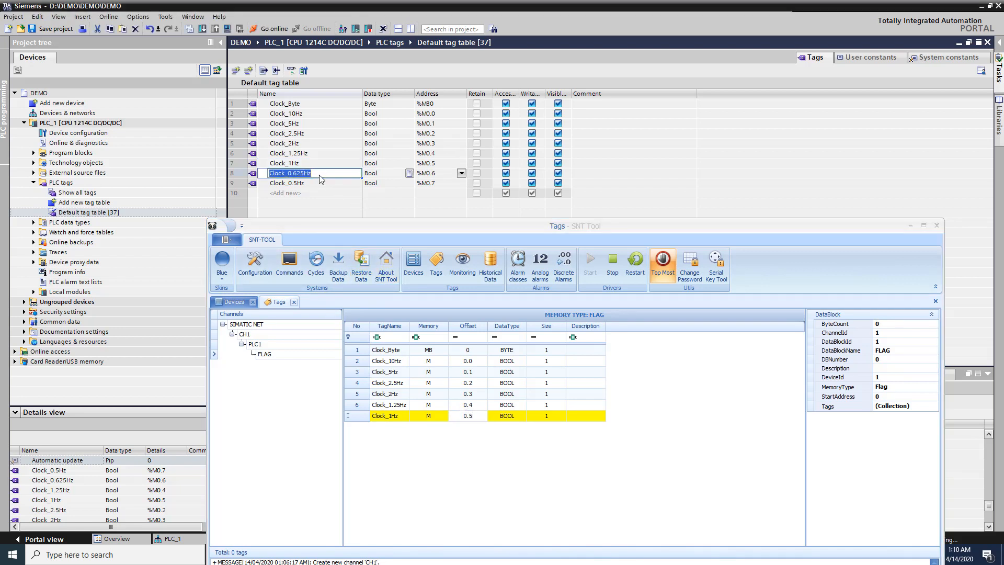
key(ctrl+c)
click(431, 429)
key(ctrl+v)
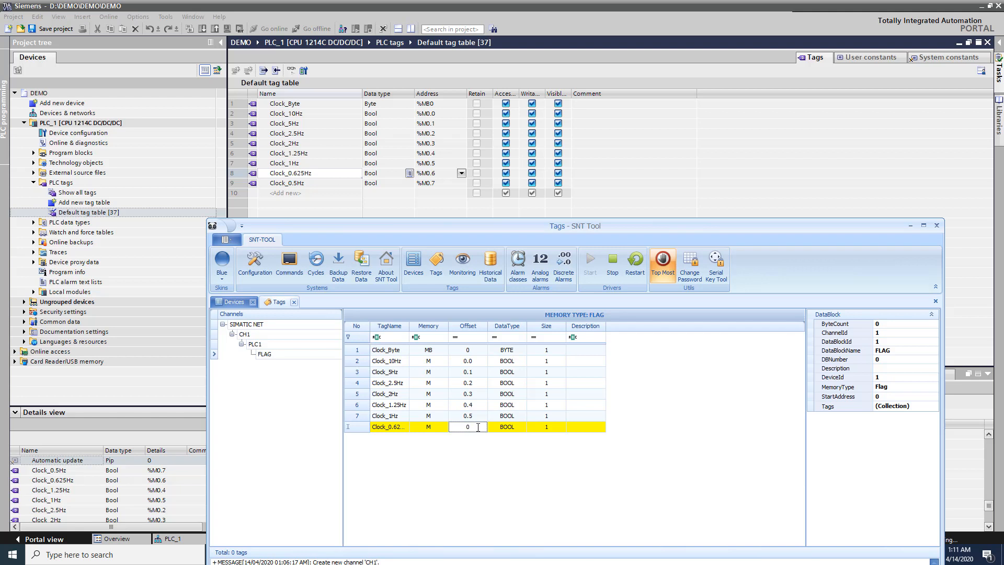
text(.6)
key(Return)
click(318, 184)
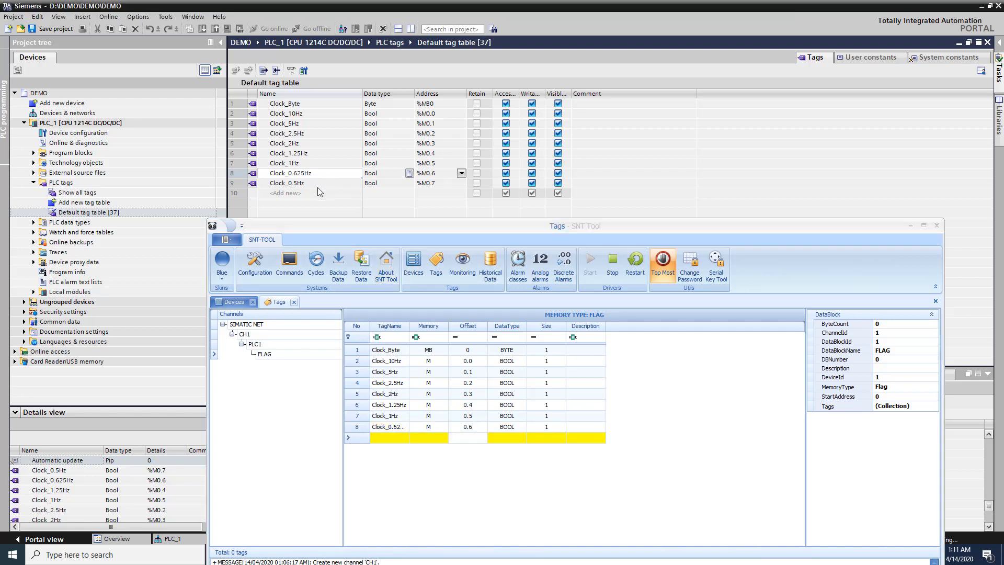
key(ctrl+c)
click(384, 439)
key(ctrl+v)
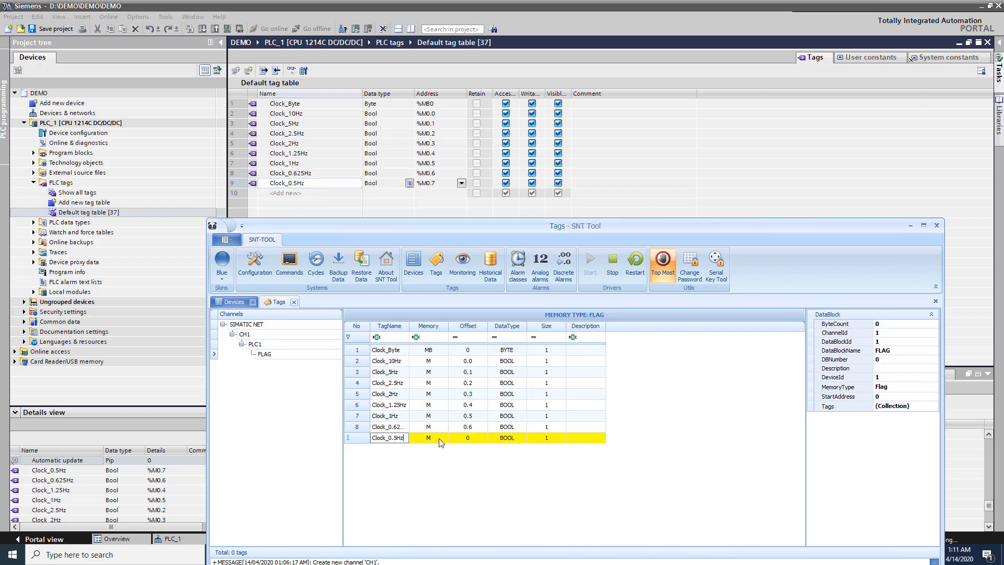
click(484, 441)
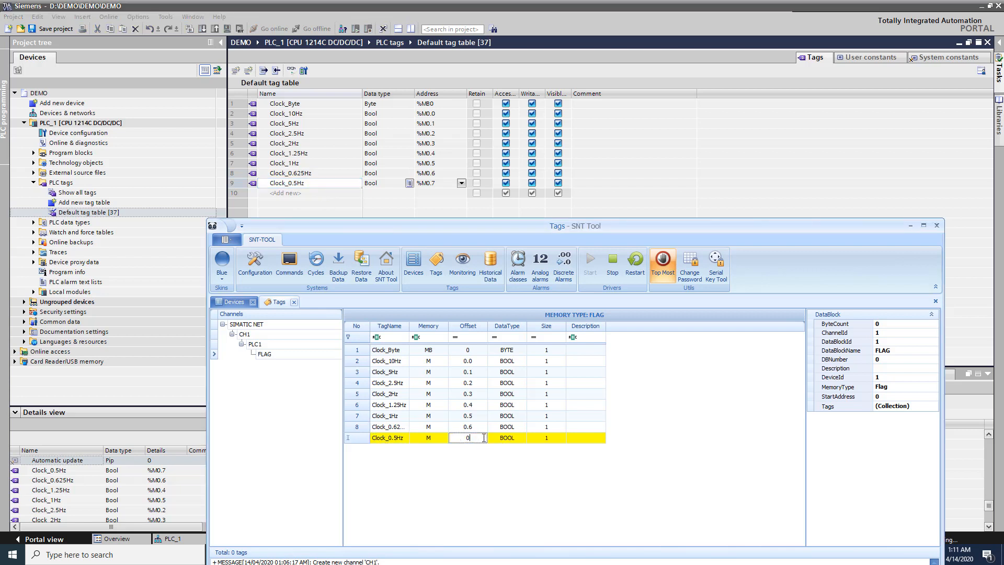
text(.7)
click(489, 406)
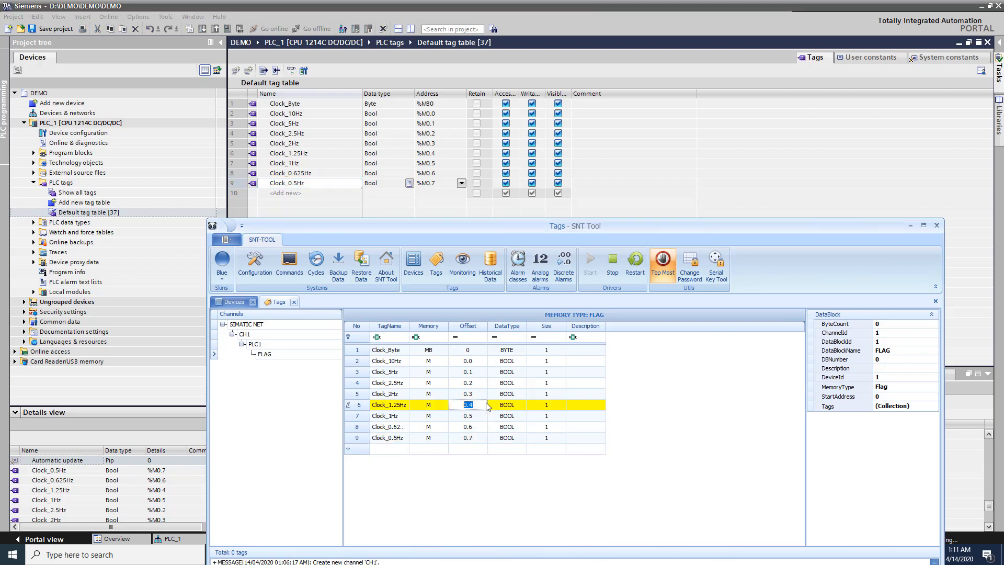
Step: Best-fit all FLAG grid columns and restart the communication drivers
right_click(432, 325)
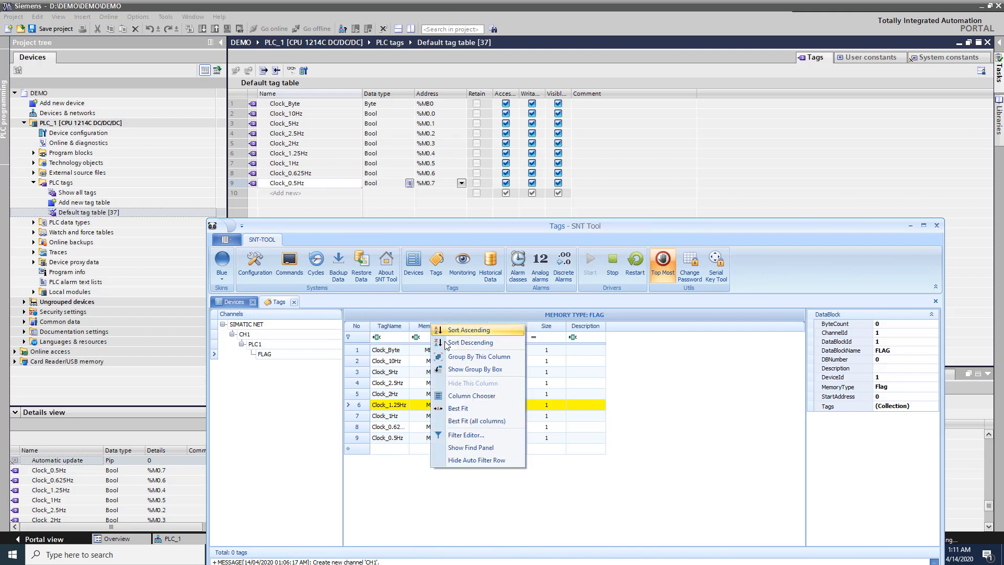
click(484, 421)
click(550, 449)
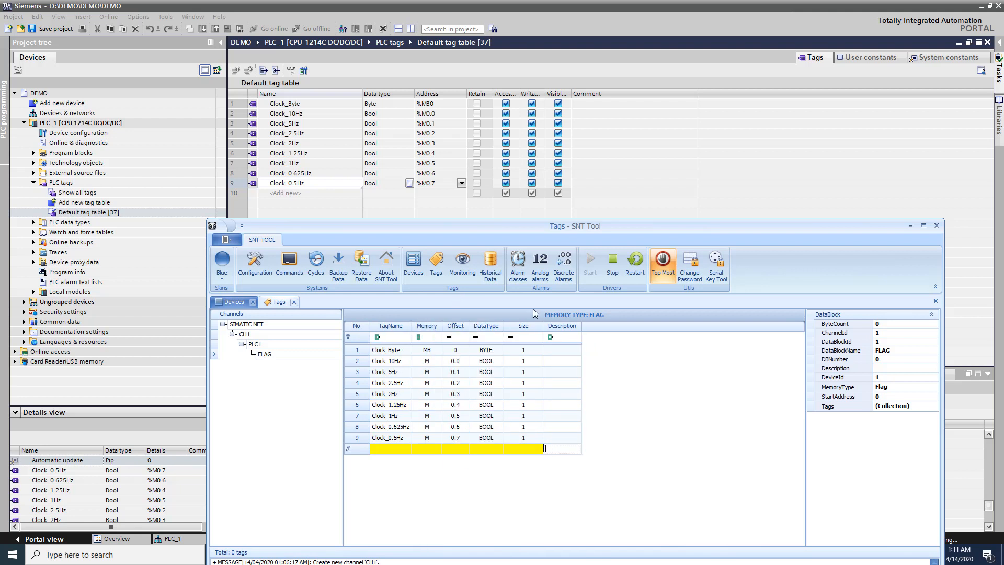
click(638, 267)
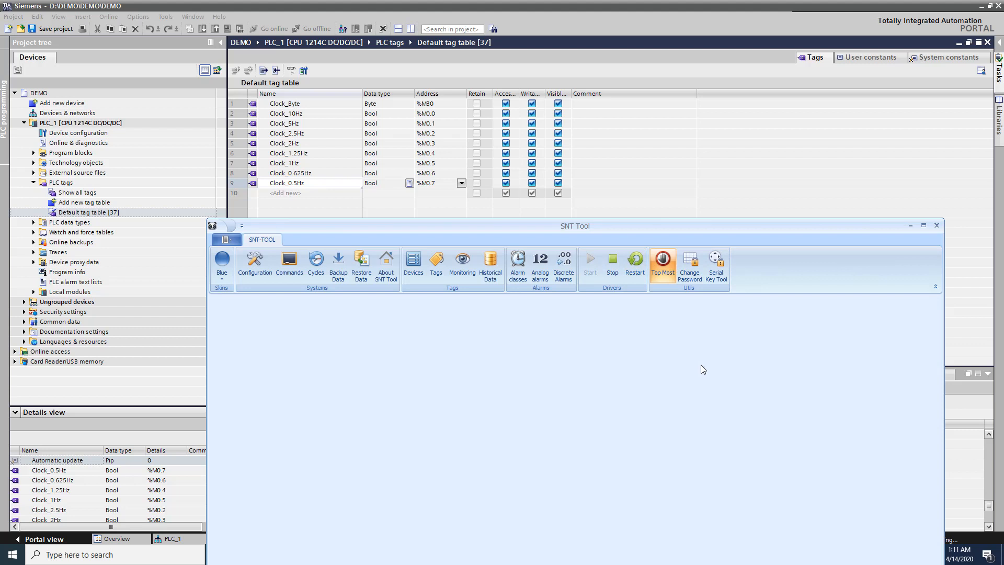
Step: Turn off Top Most, view live FLAG tag values under Monitoring, then return to TIA Portal
click(664, 261)
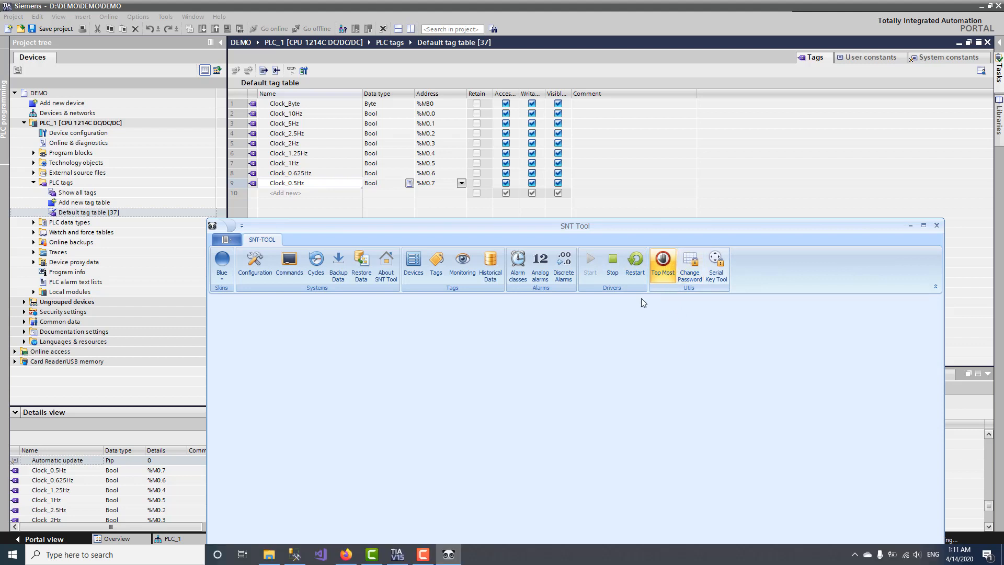
click(415, 268)
click(325, 349)
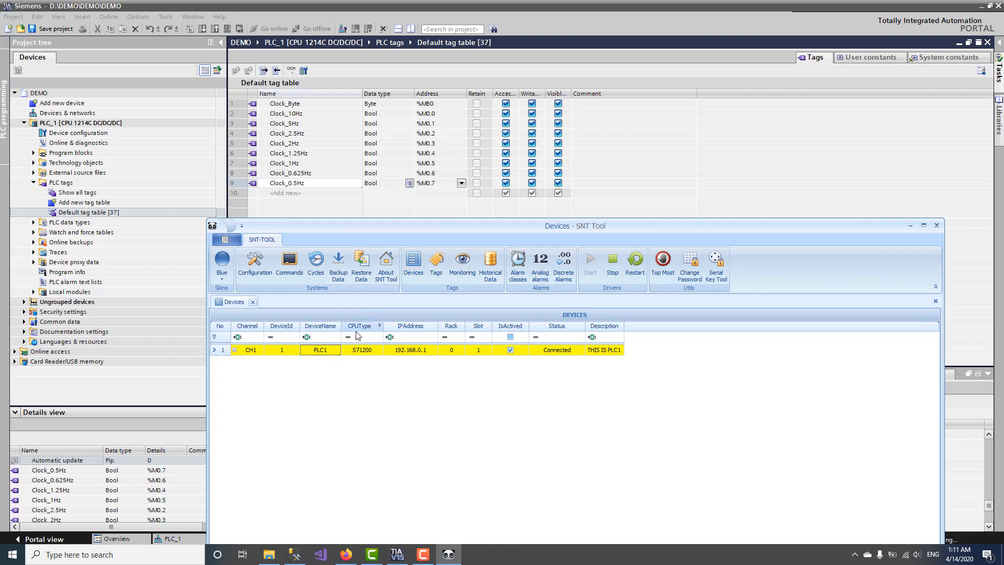
click(462, 264)
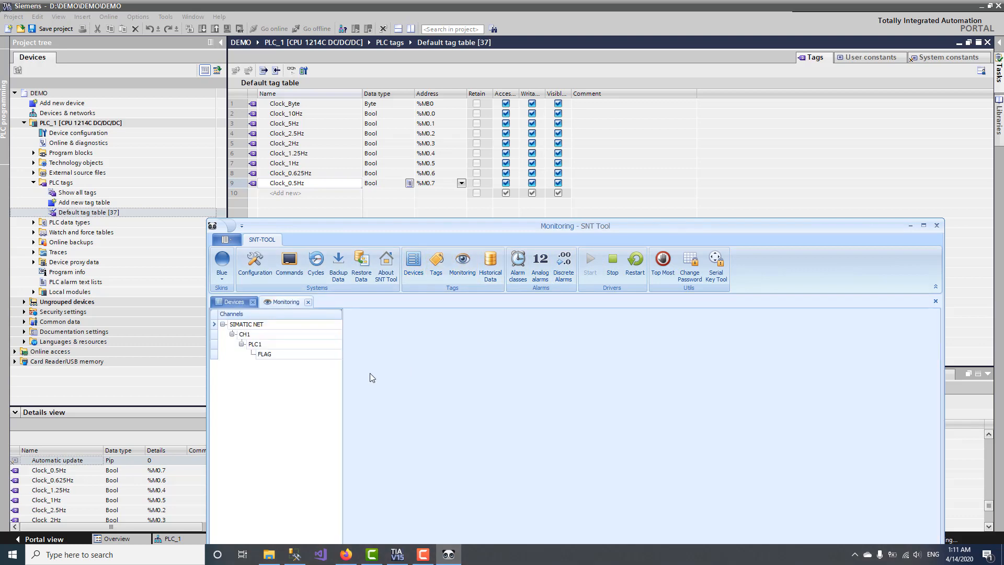
click(294, 357)
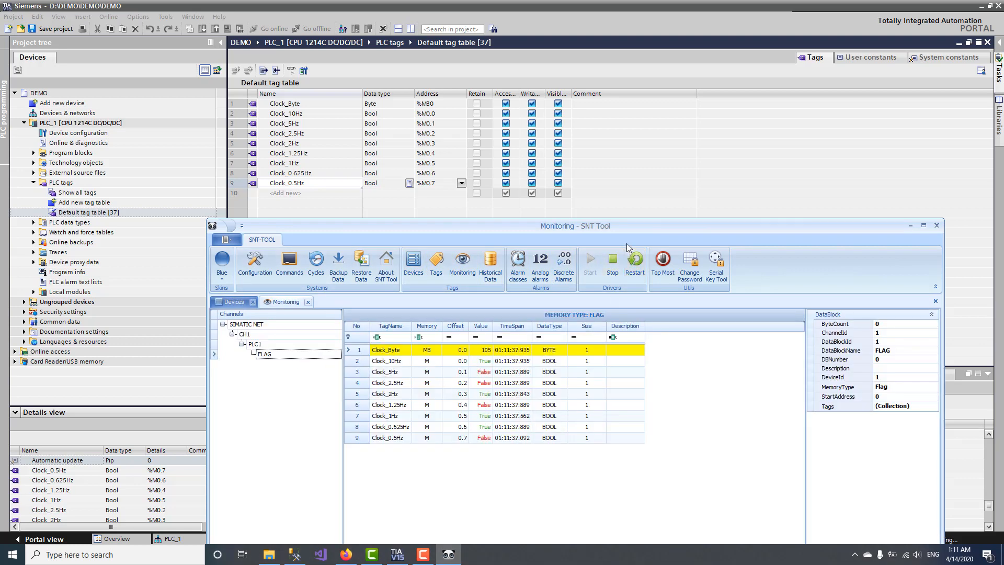
click(309, 133)
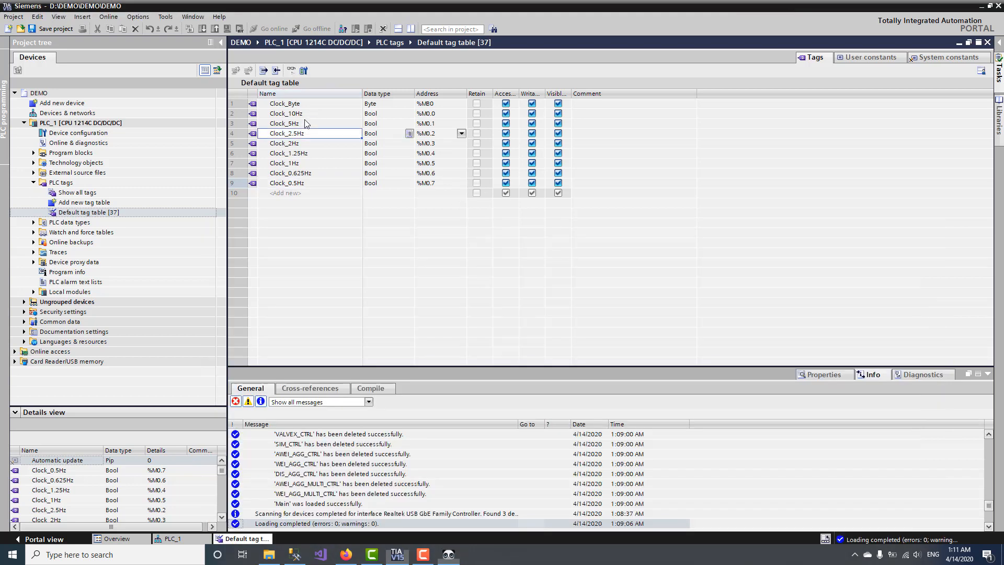
Step: Put the nine clock tags, Clock_Byte to Clock_0.5Hz, into a new Watch table_1 and open Clock_Byte's display format list
click(254, 104)
shift+click(252, 184)
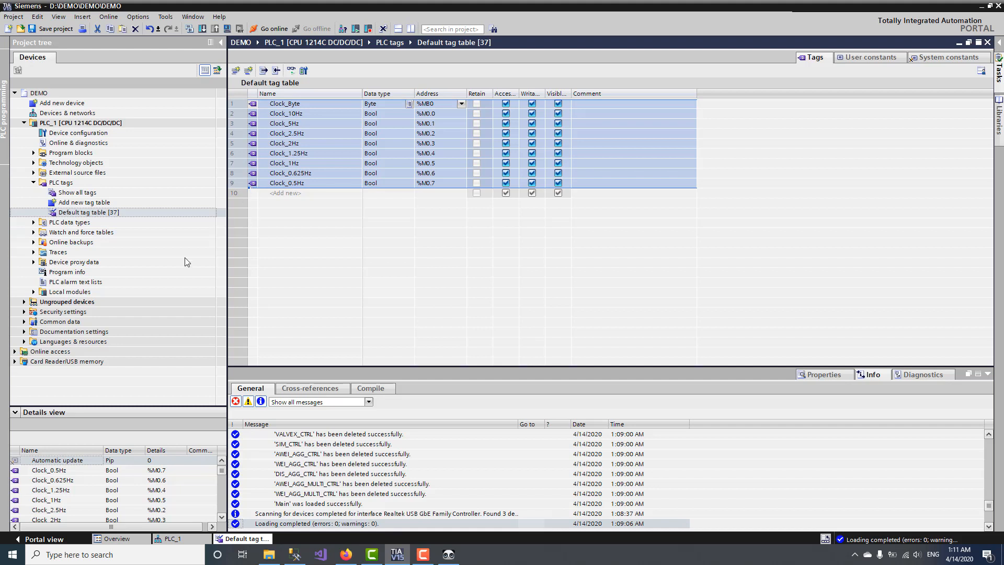
double_click(78, 232)
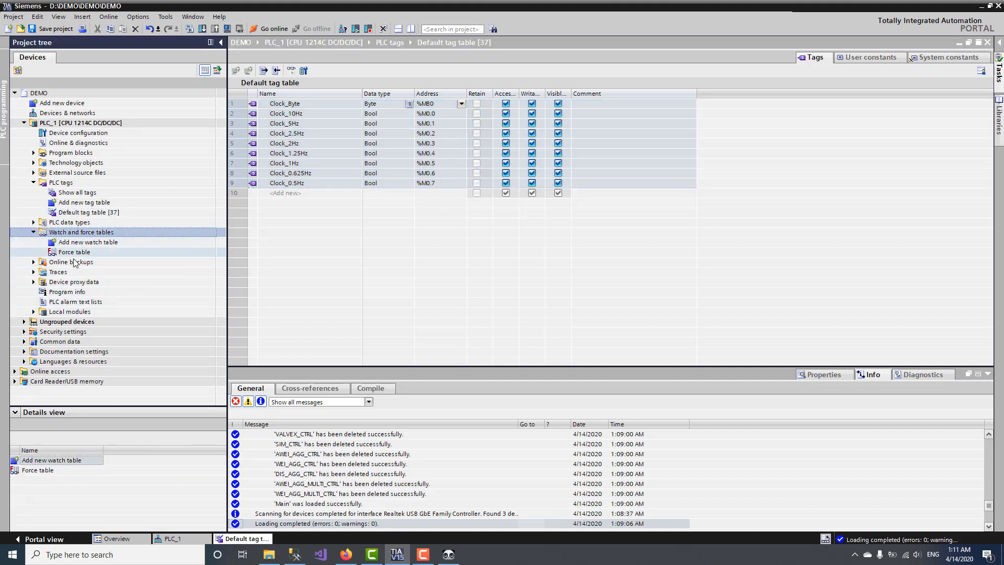
double_click(88, 243)
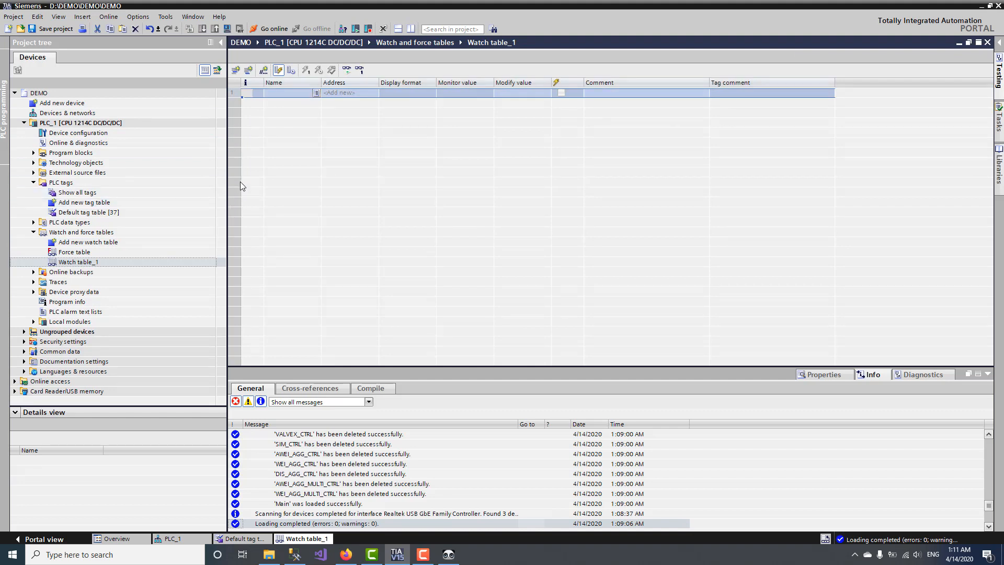
key(ctrl+v)
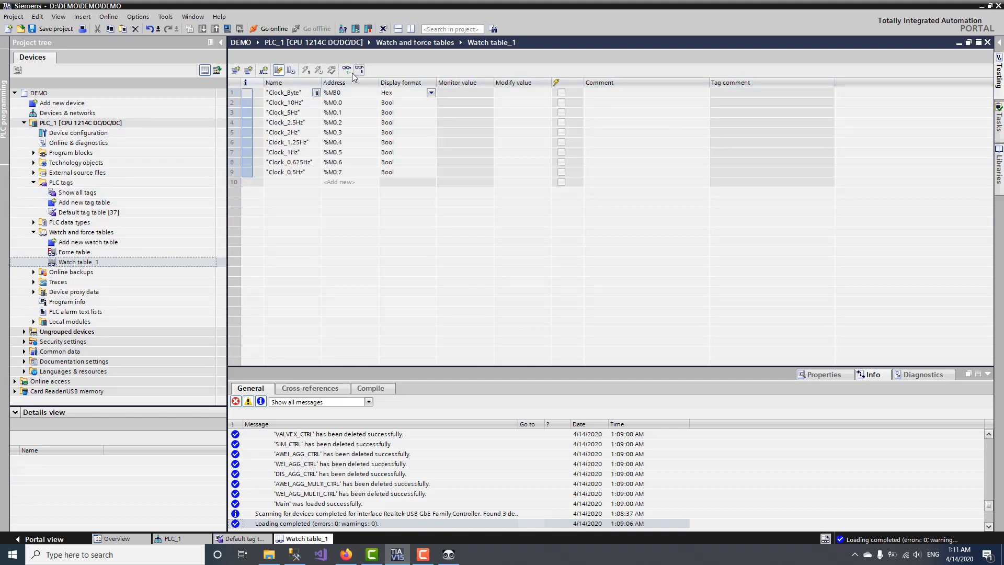
click(430, 93)
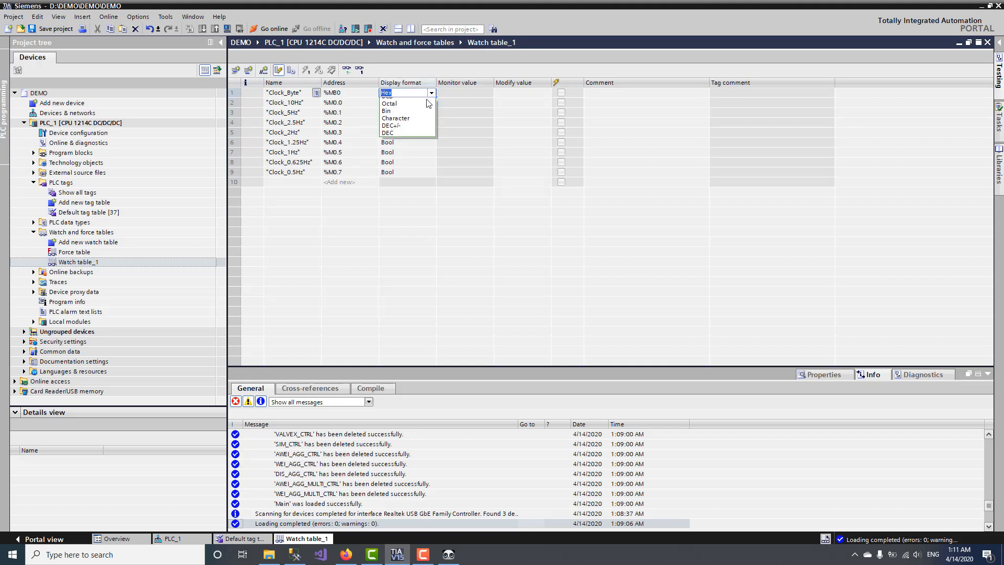
Step: Set Clock_Byte to DEC, monitor all watch values live, and compare with SNT Tool's monitoring
click(399, 146)
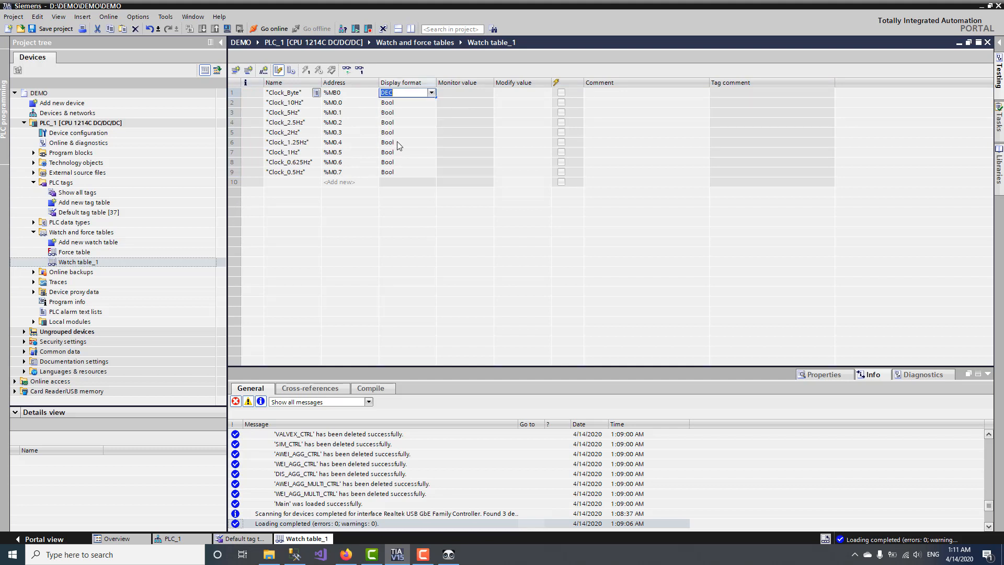
click(348, 73)
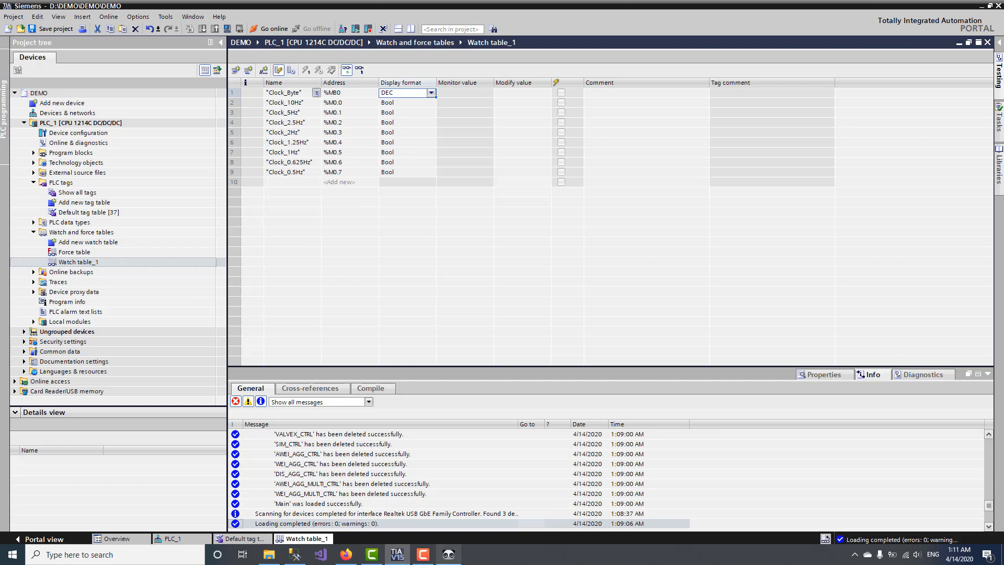
click(455, 557)
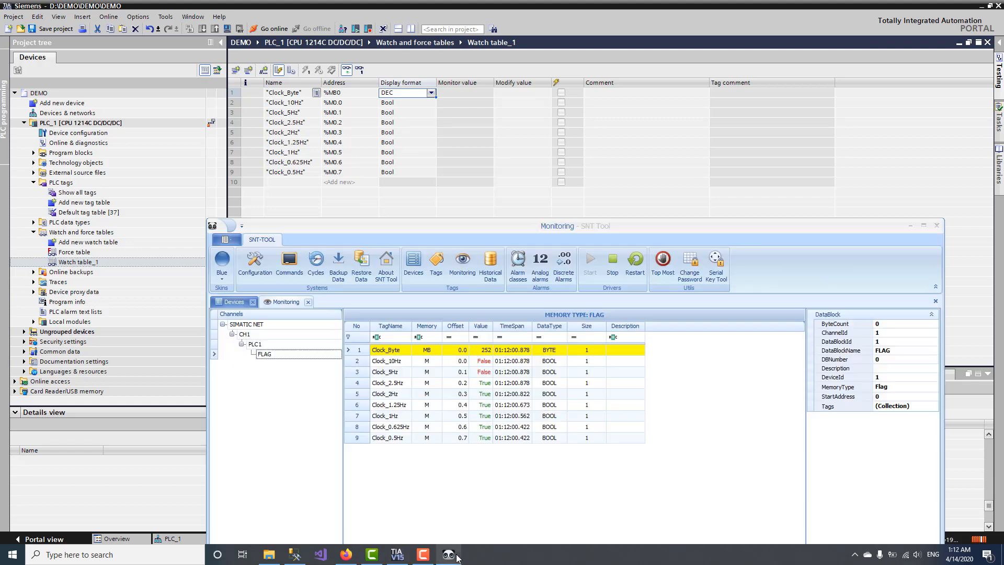
click(663, 262)
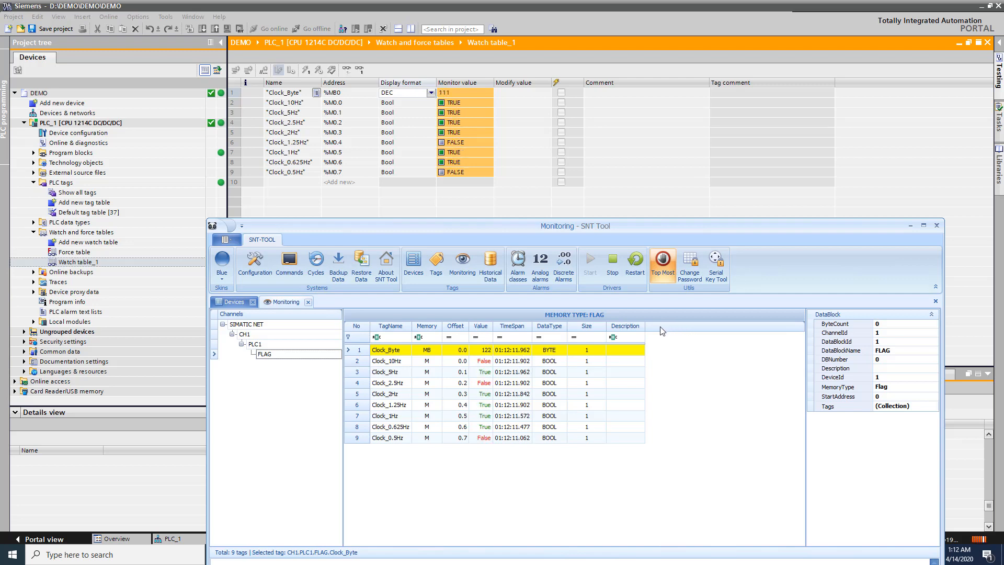
click(669, 275)
click(721, 164)
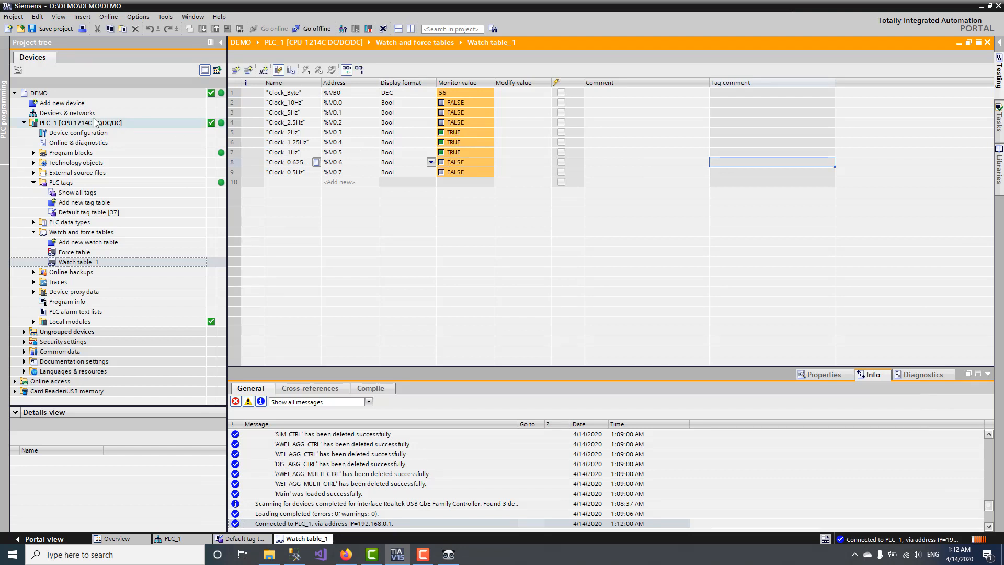
Step: Add a global data block named DEMO under PLC_1's Program blocks
double_click(71, 152)
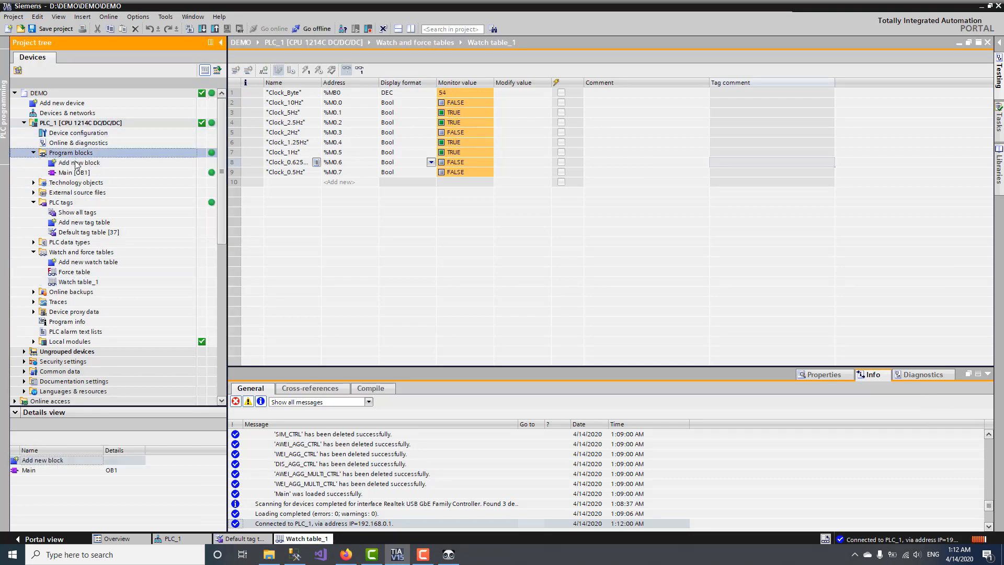
double_click(79, 162)
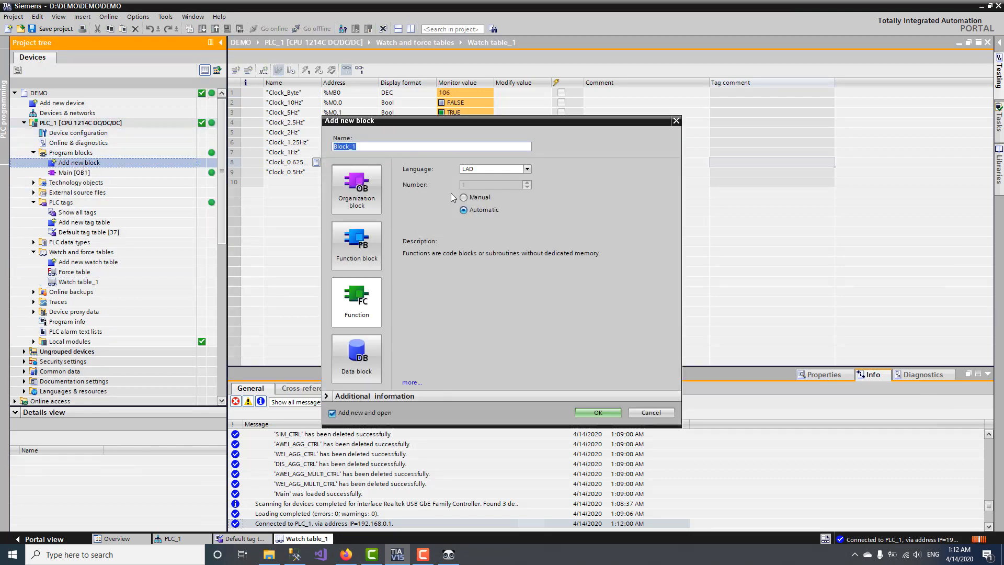
double_click(431, 147)
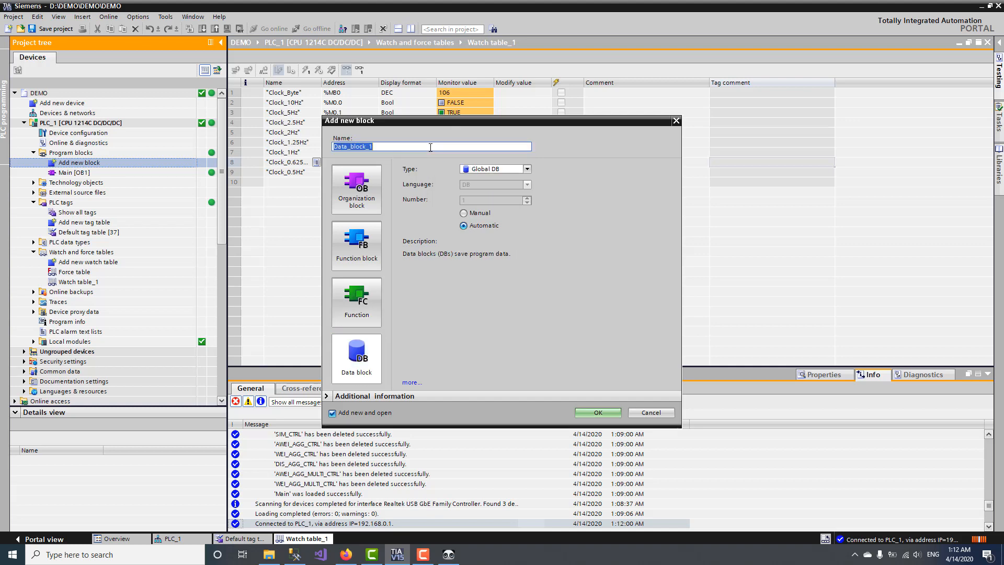
text(DEMO)
key(Return)
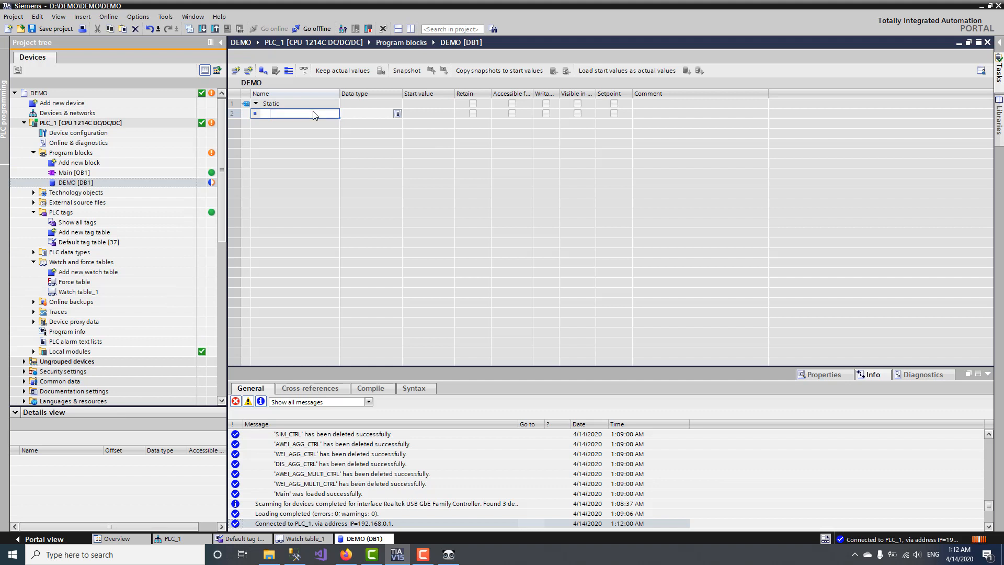
Step: Make the DATA entry an Array[0..500] of UInt
key(Tab)
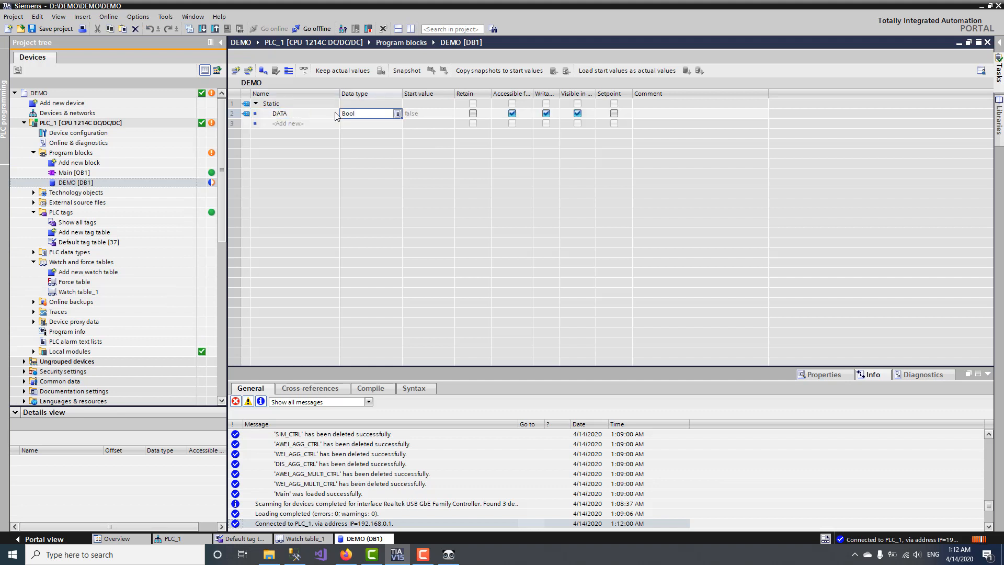
click(396, 115)
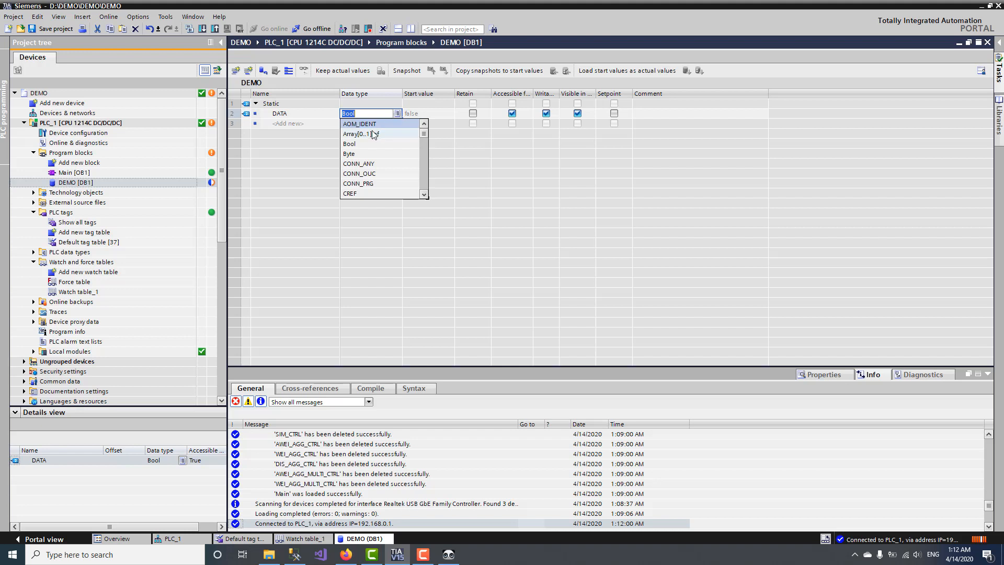
click(373, 133)
click(397, 114)
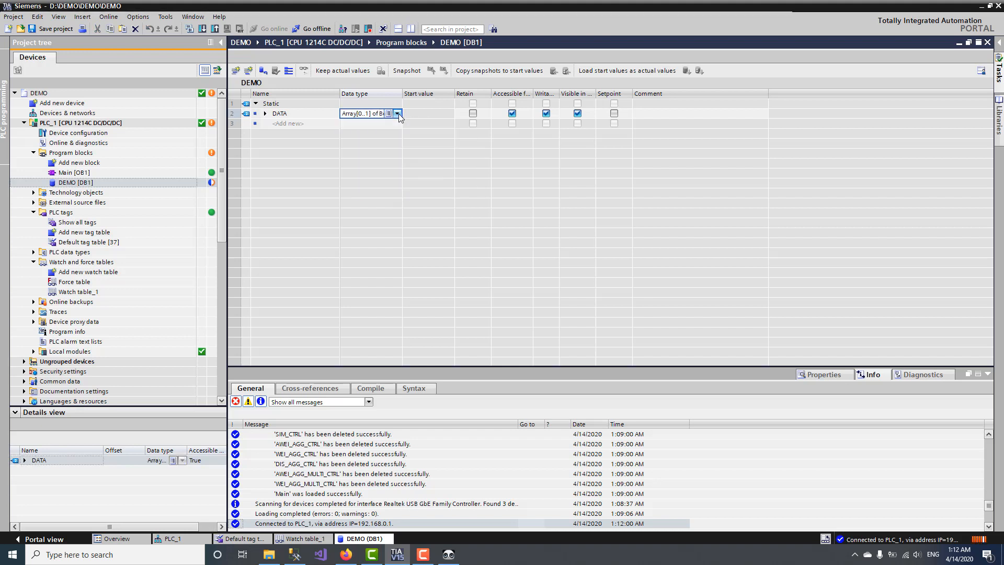
click(398, 114)
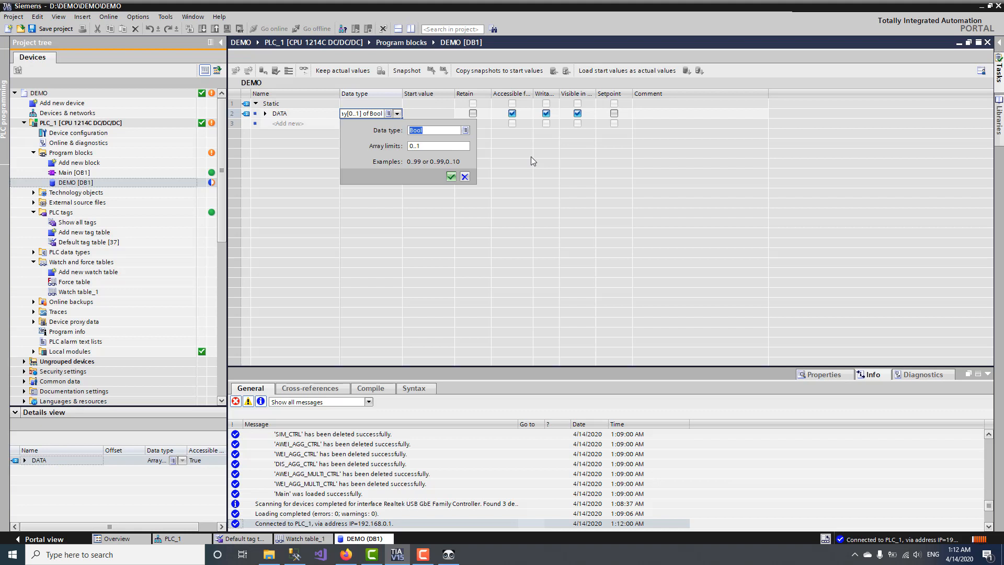
text(UInt)
click(451, 176)
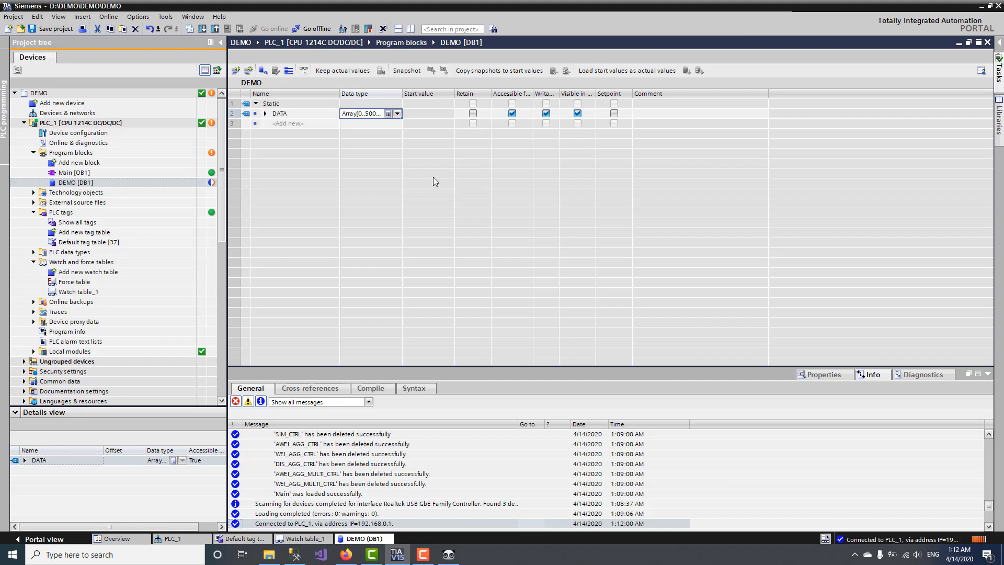
Step: Recheck the array settings, expand DATA's elements, and open DEMO [DB1]'s properties
click(391, 113)
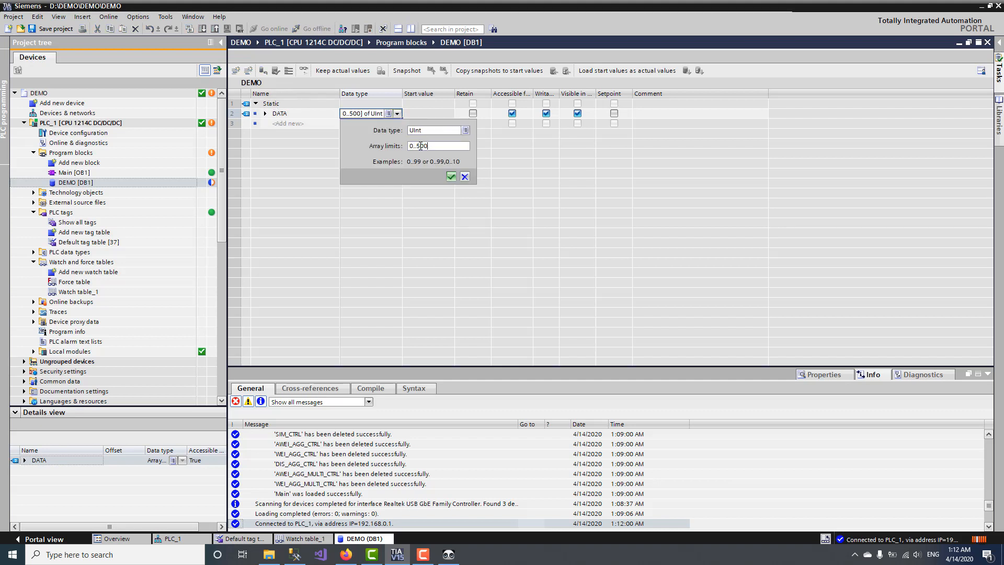
click(465, 177)
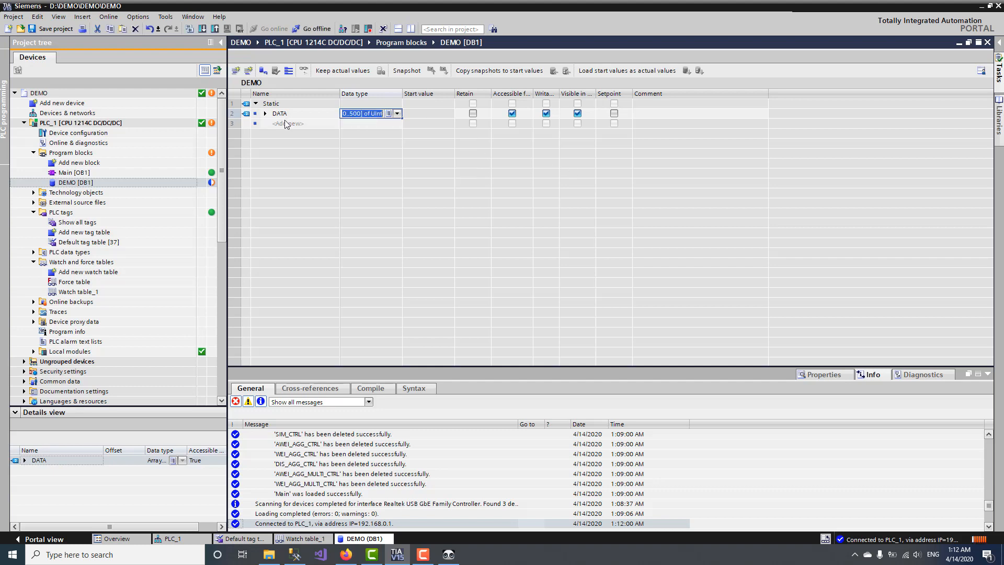
click(265, 113)
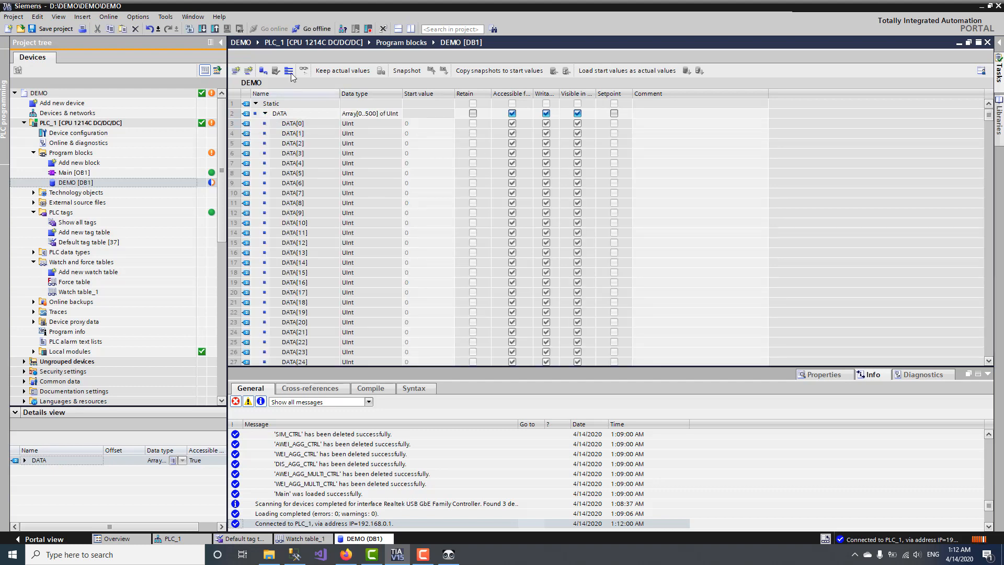
right_click(90, 183)
click(137, 437)
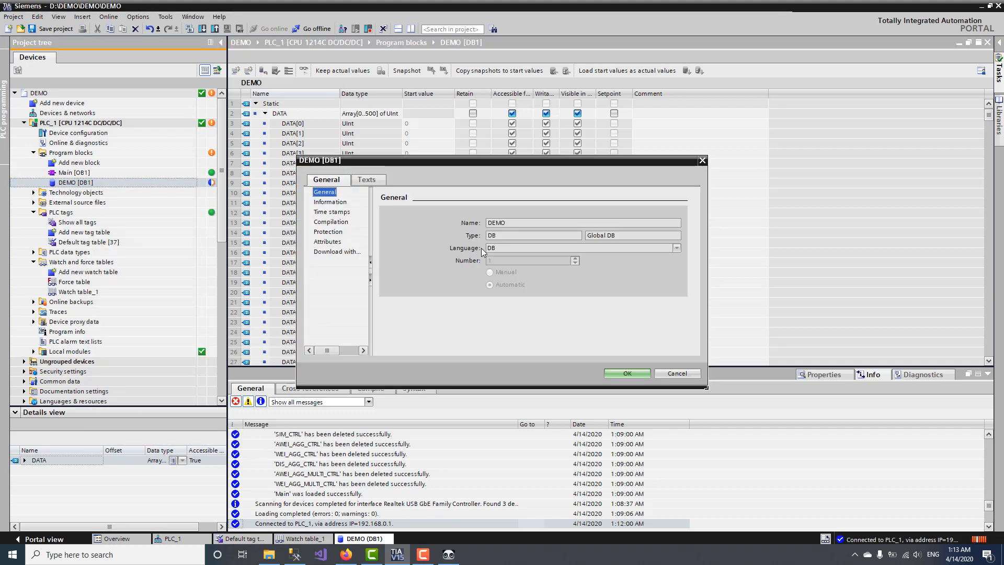
Step: Disable Optimized block access in DEMO's attributes and confirm the change
click(331, 241)
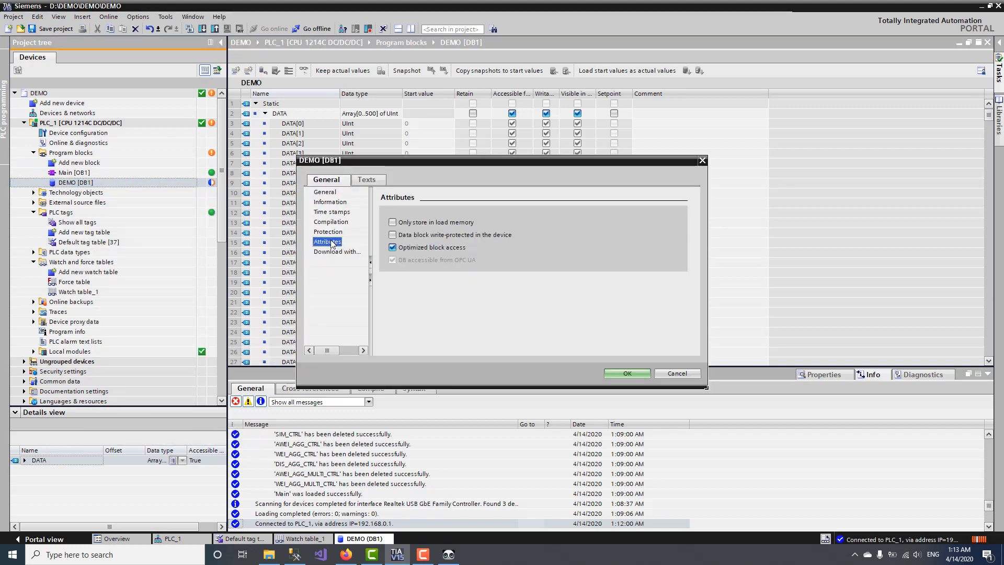
click(392, 247)
click(565, 305)
click(626, 373)
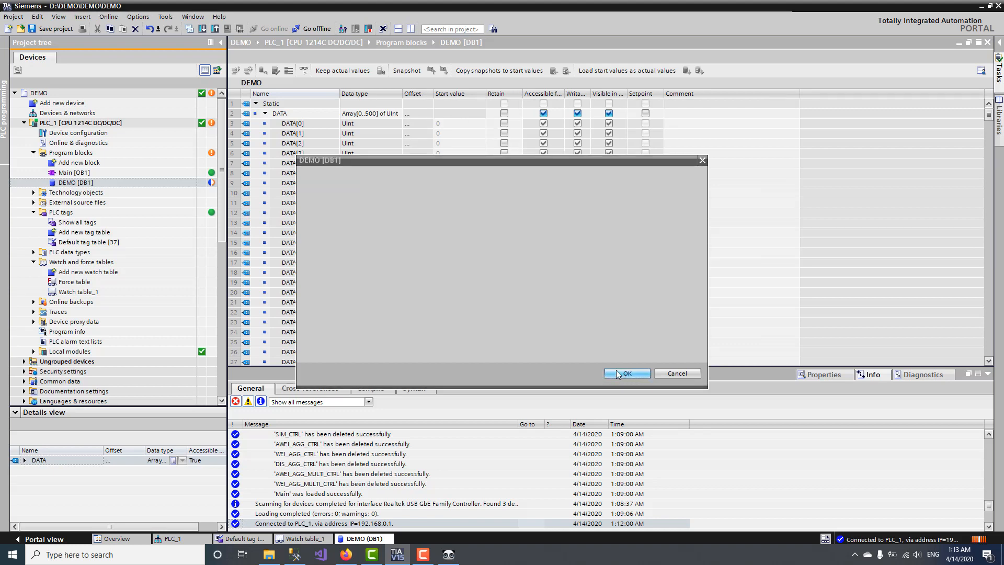
Step: Go offline, compile DEMO [DB1], and download it to PLC_1
click(312, 28)
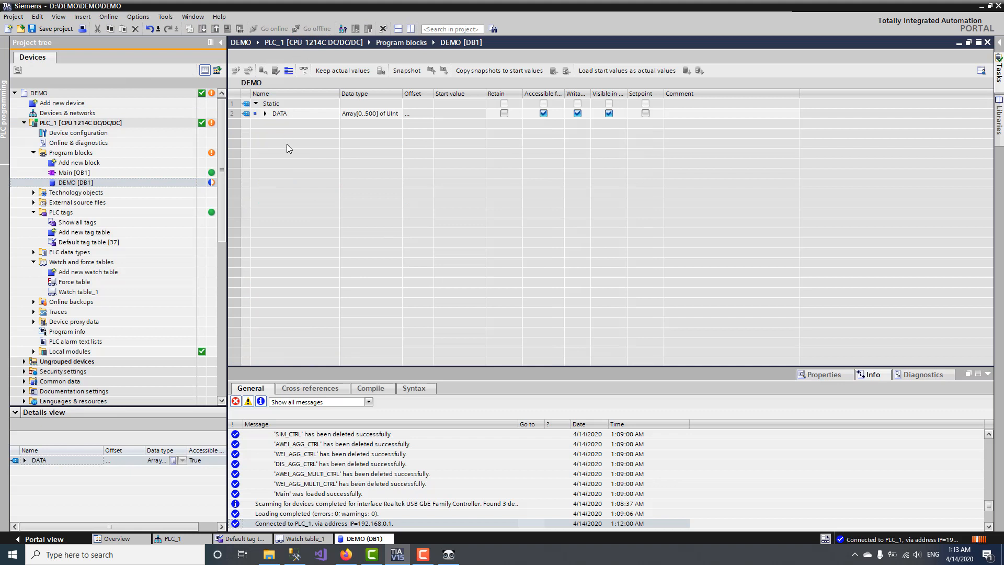
click(295, 113)
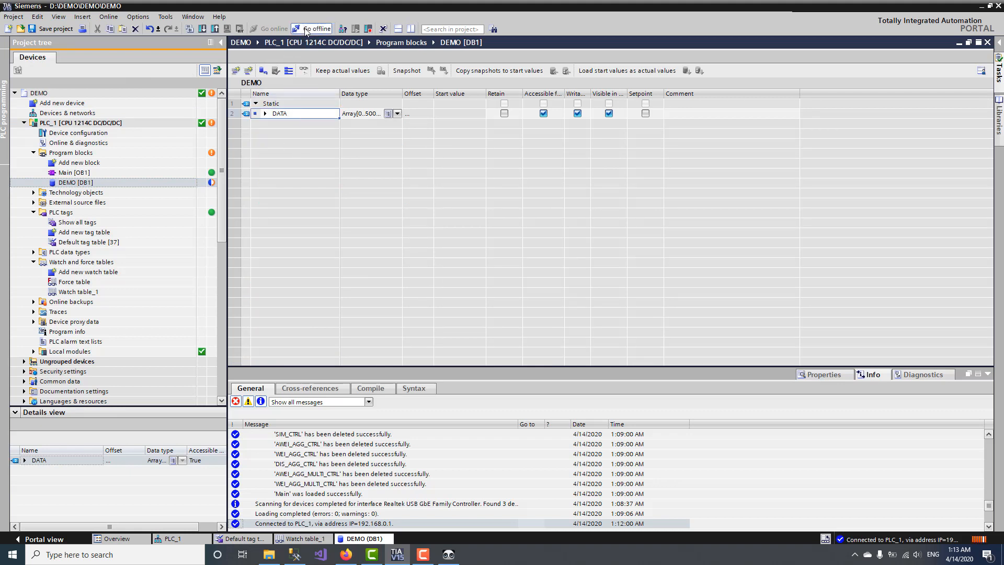
click(191, 28)
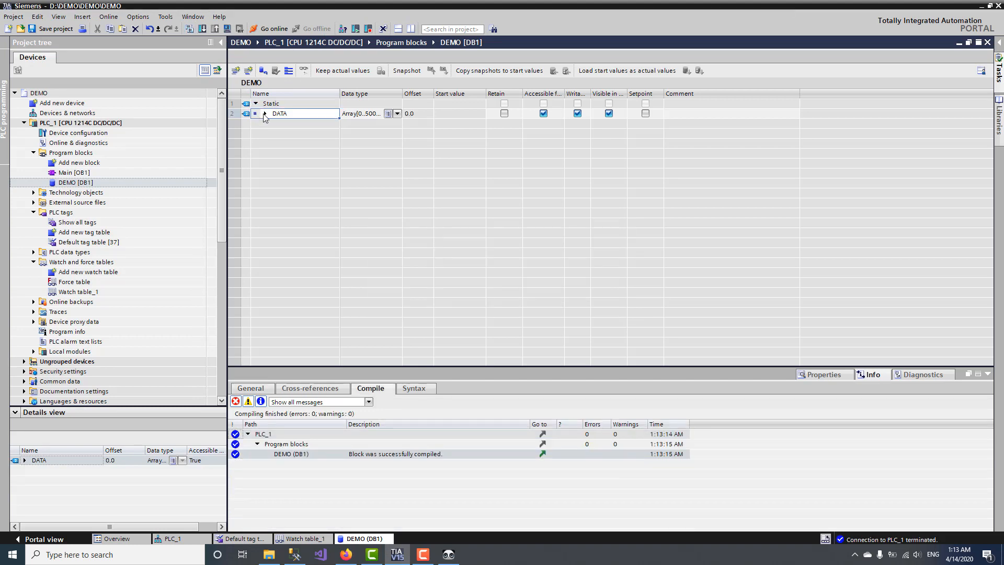
click(266, 114)
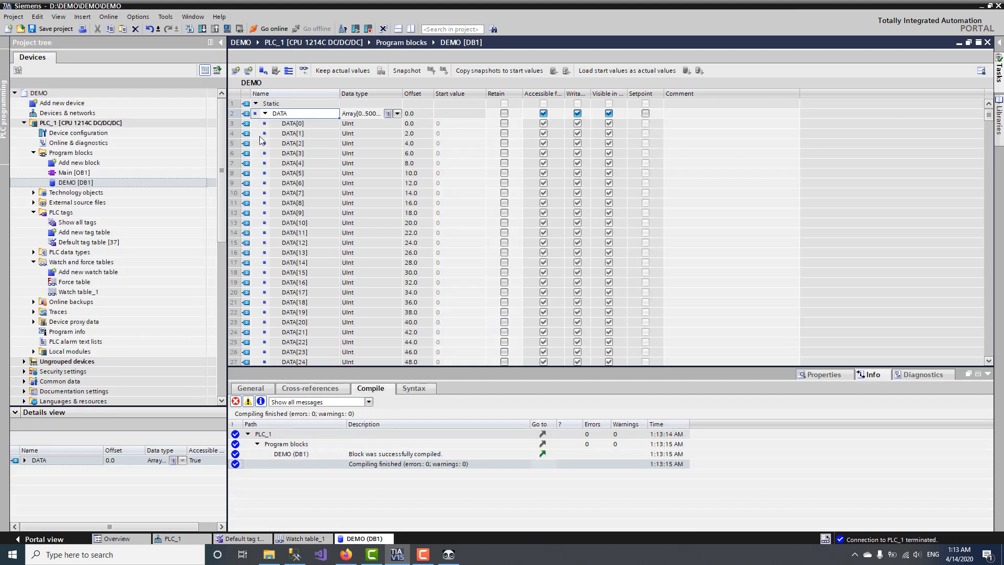
click(117, 124)
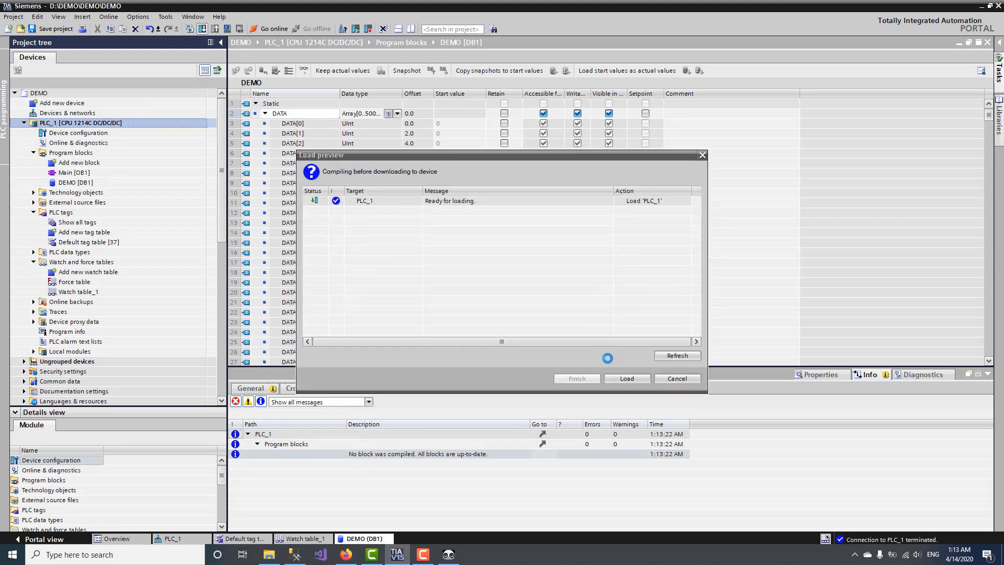
click(622, 380)
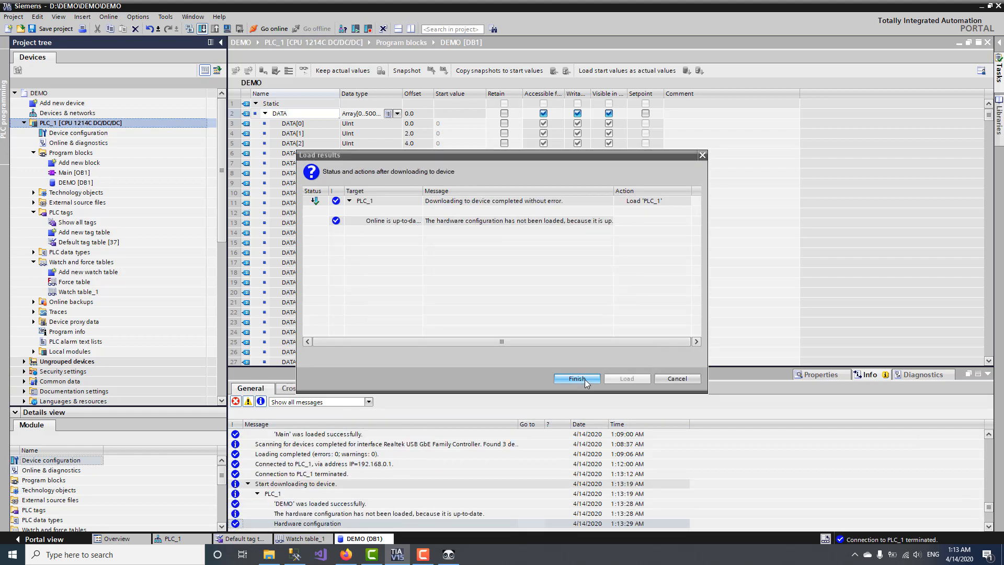
click(584, 379)
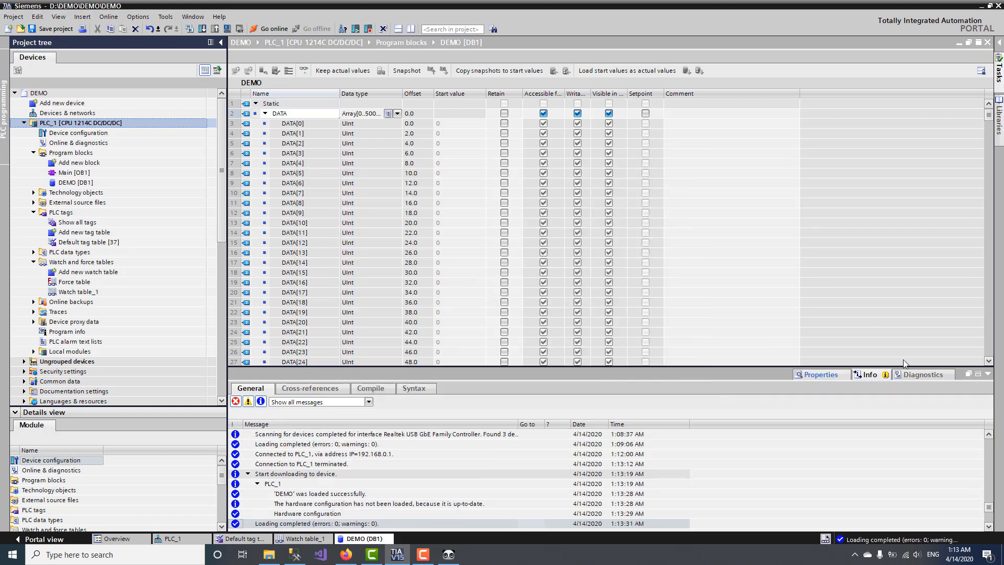
Step: Hide the Start value, Retain, HMI/OPC UA, Visible in HMI engineering and Setpoint columns
click(988, 375)
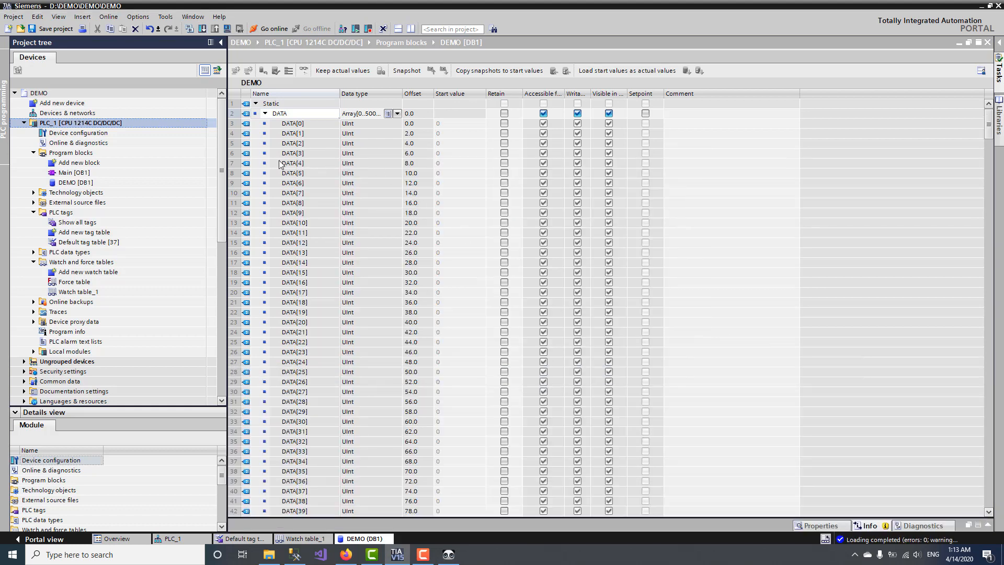
right_click(365, 95)
mouse_move(418, 101)
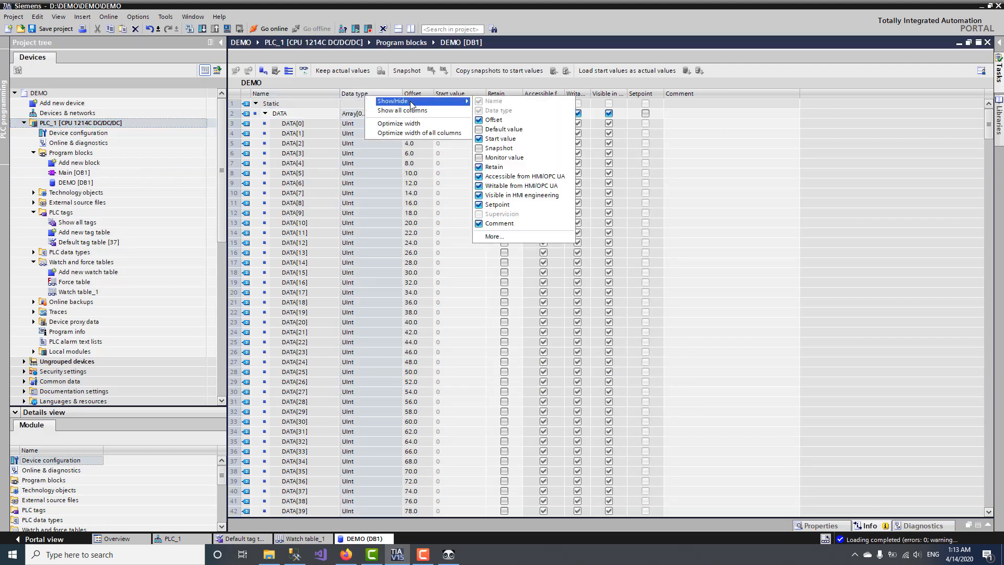
click(495, 237)
click(423, 292)
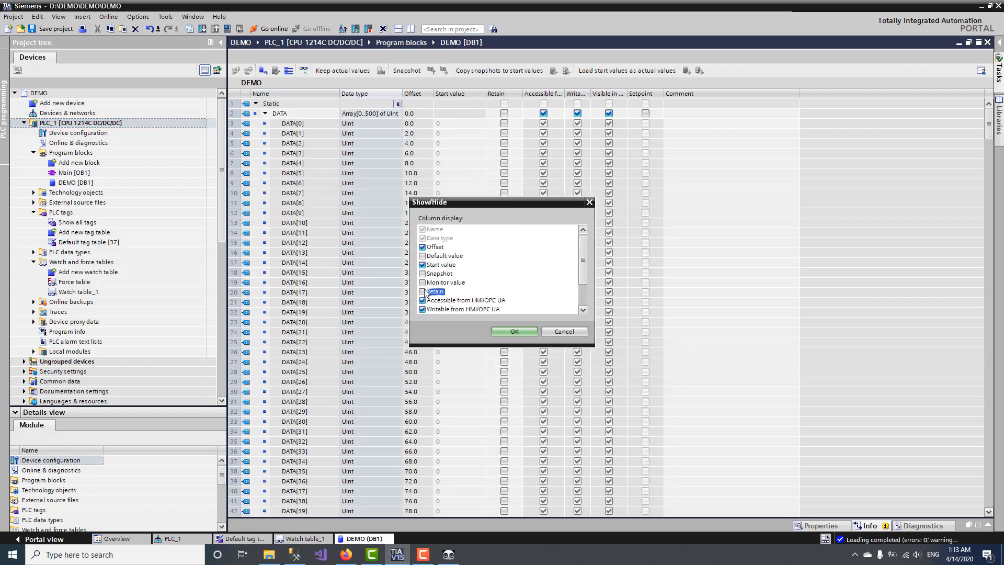
click(423, 265)
click(424, 300)
click(423, 309)
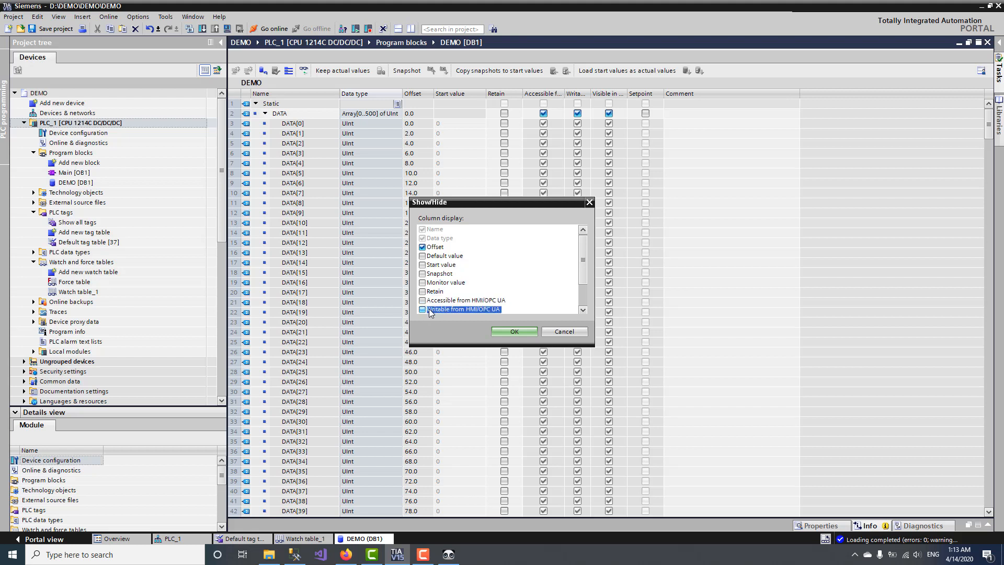
scroll(471, 283, down, 2)
click(423, 282)
click(423, 291)
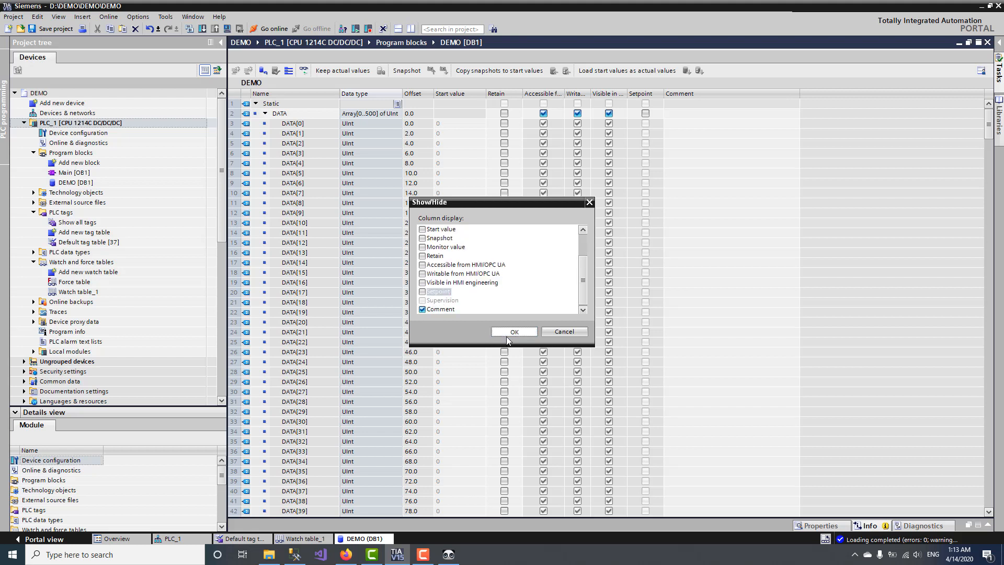
click(506, 333)
Step: Scroll to DATA[500] at offset 1000.0 and select all data block rows
scroll(309, 262, down, 20)
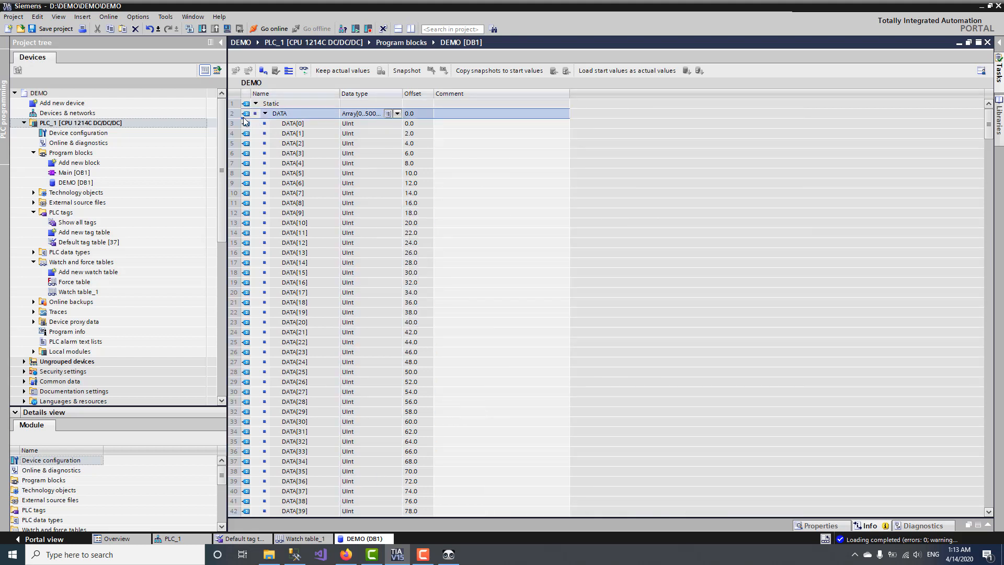
scroll(315, 292, down, 20)
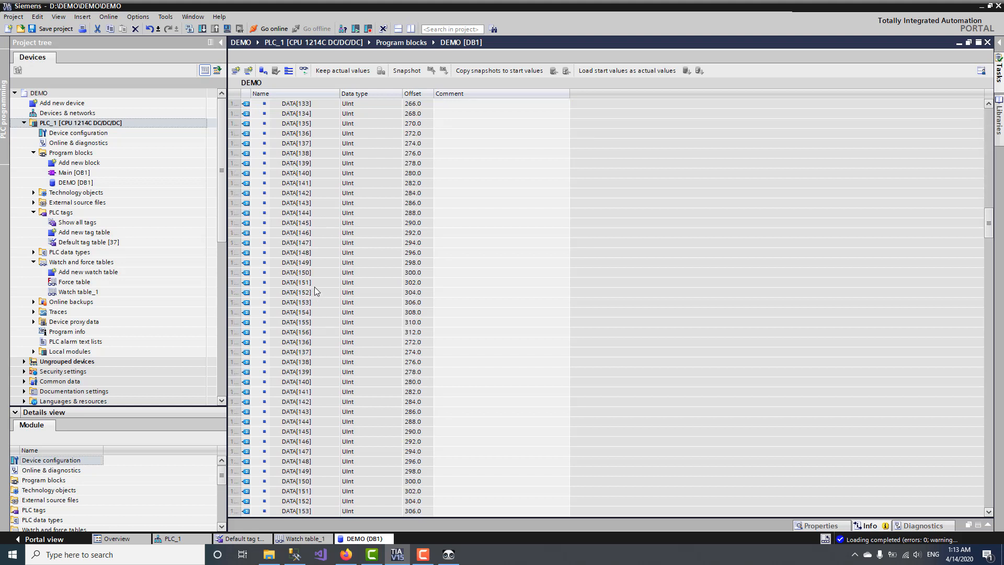
scroll(988, 411, down, 20)
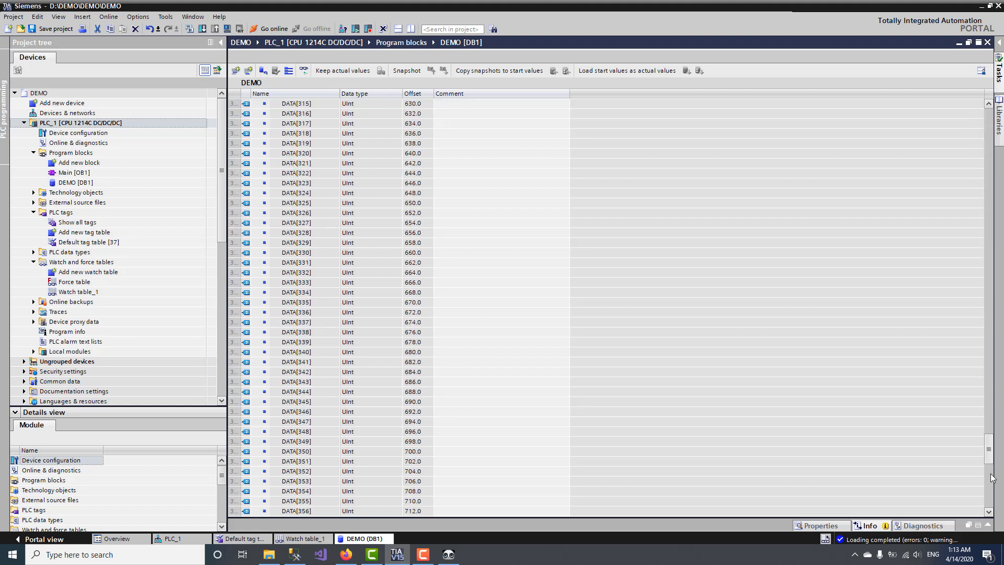
scroll(403, 199, up, 3)
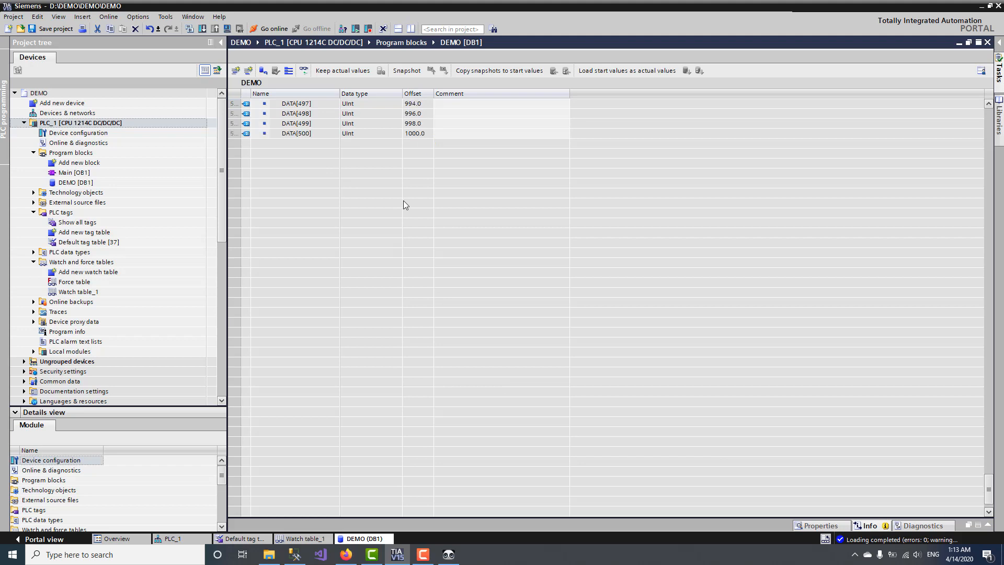
key(ctrl+a)
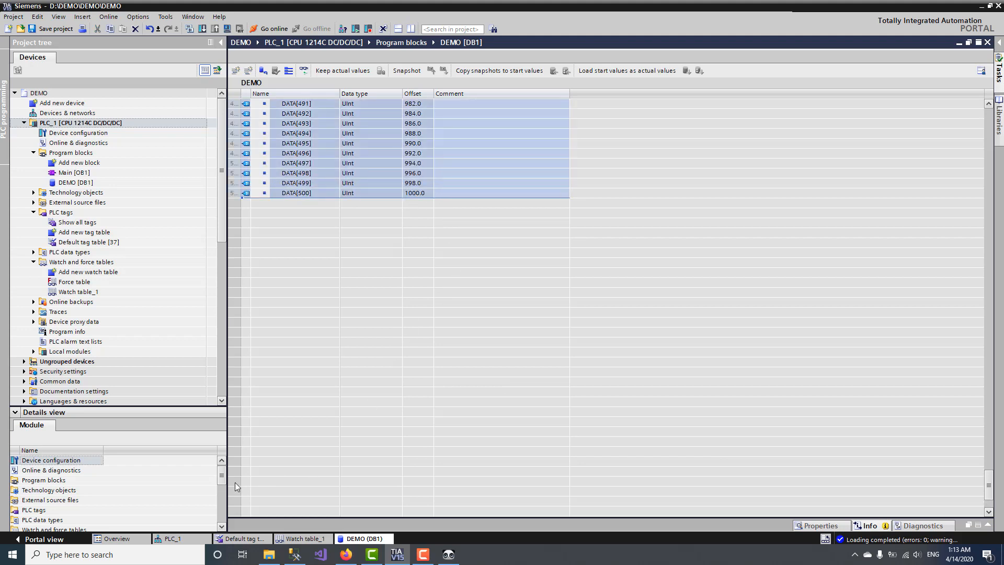
click(133, 555)
Step: Launch Excel from the taskbar search and start a new blank workbook
text(EX)
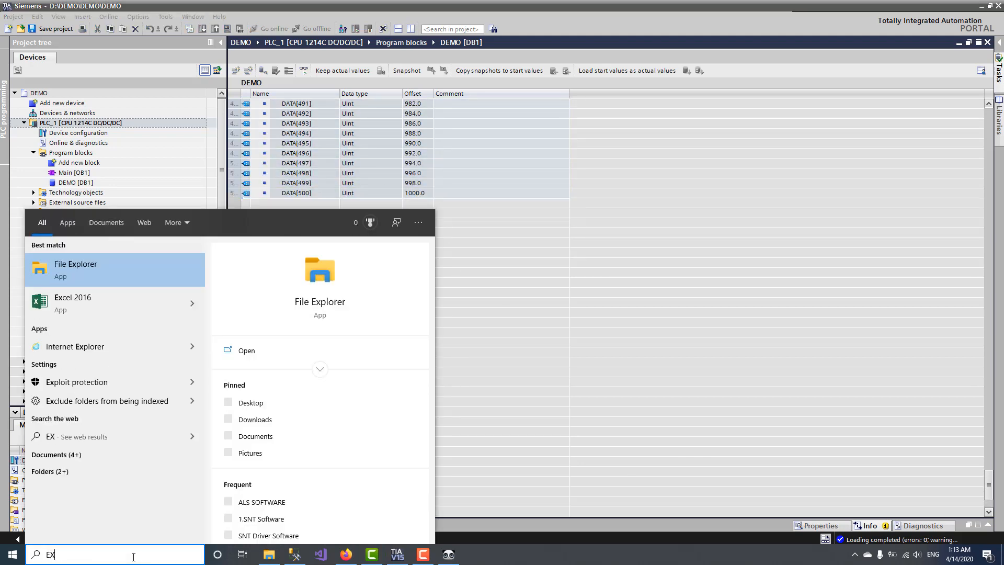
text(cel 2016)
key(Return)
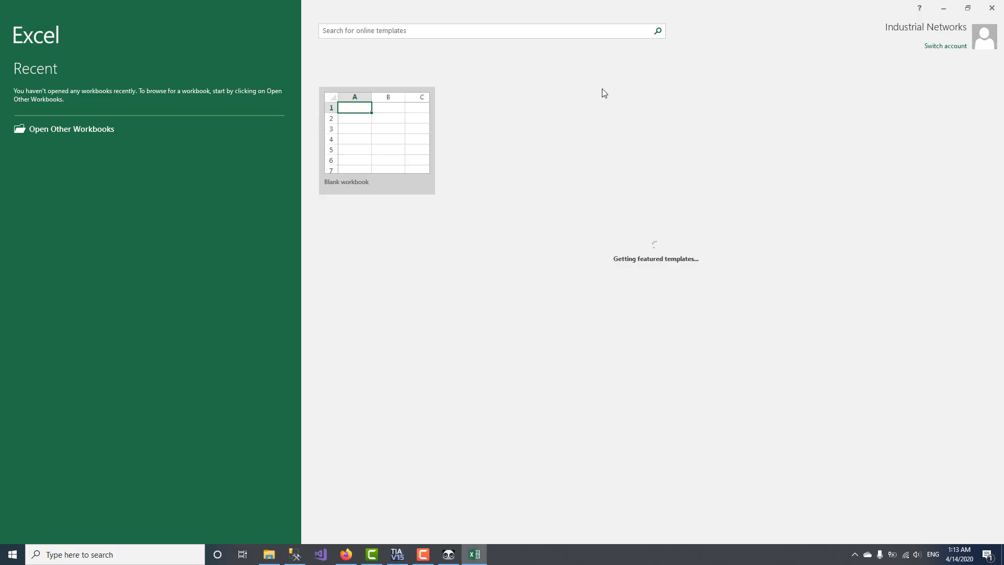
click(377, 140)
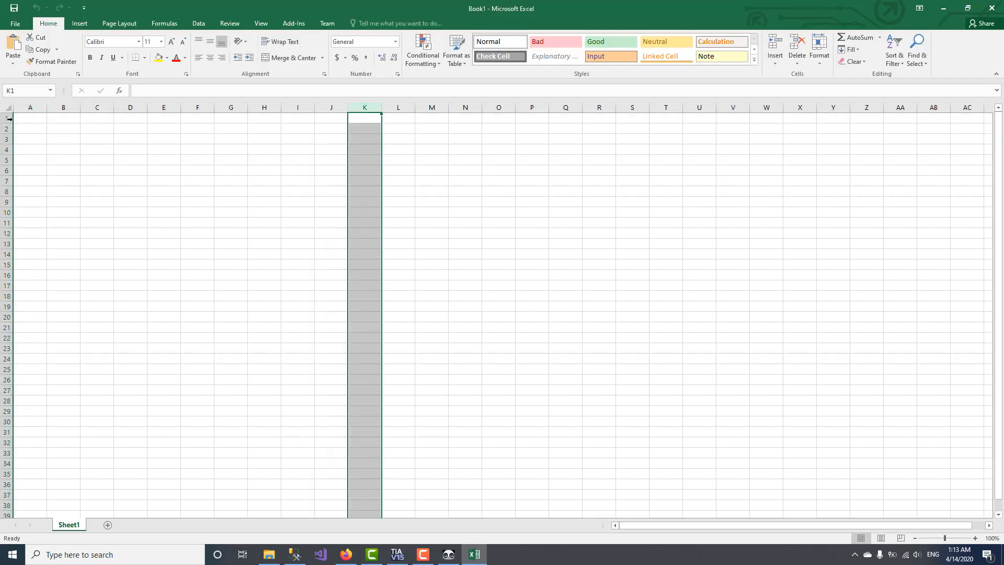
Step: Paste the copied DEMO block rows into row 1 and delete the empty column A
click(9, 118)
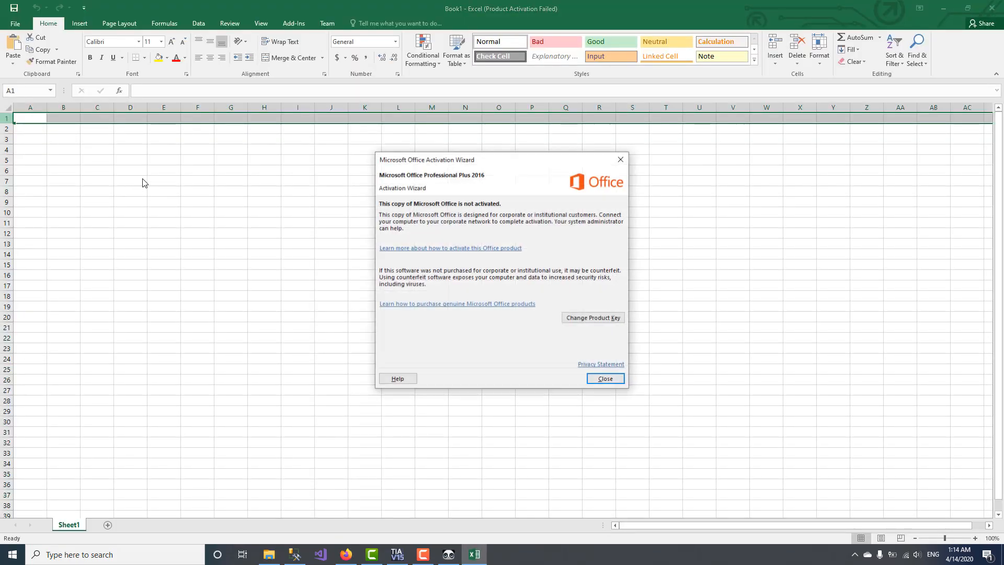
click(590, 383)
key(ctrl+v)
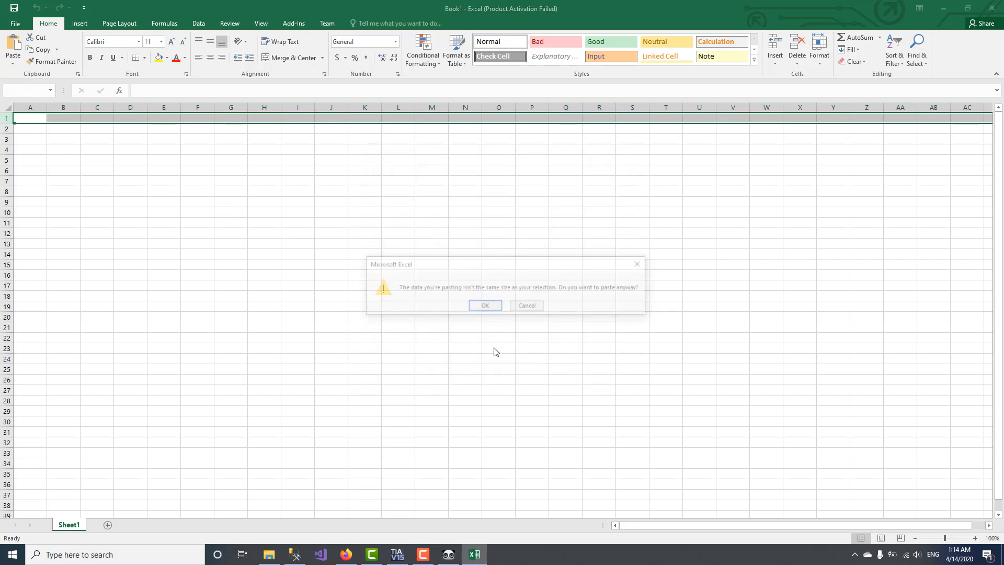
click(477, 307)
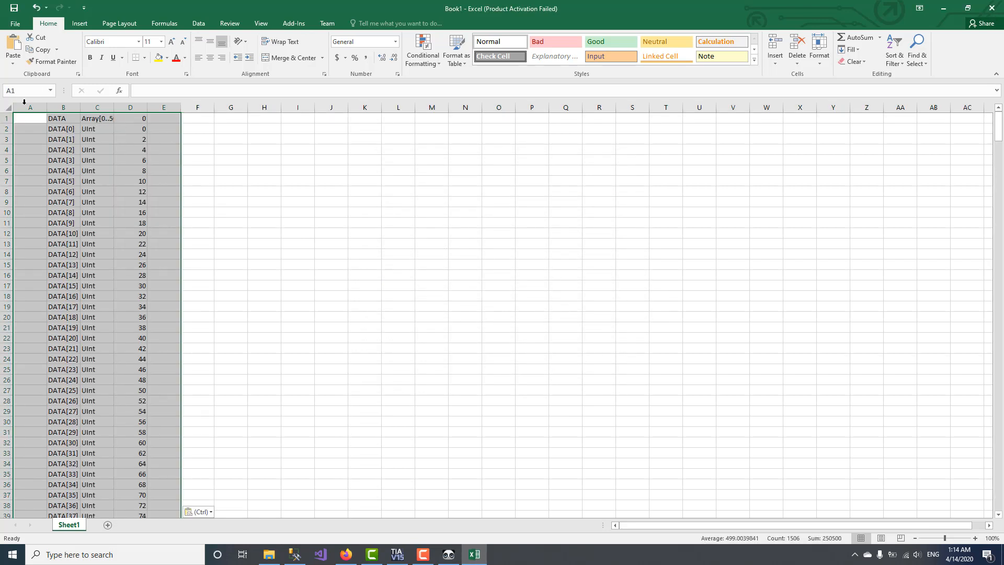
click(28, 107)
right_click(28, 108)
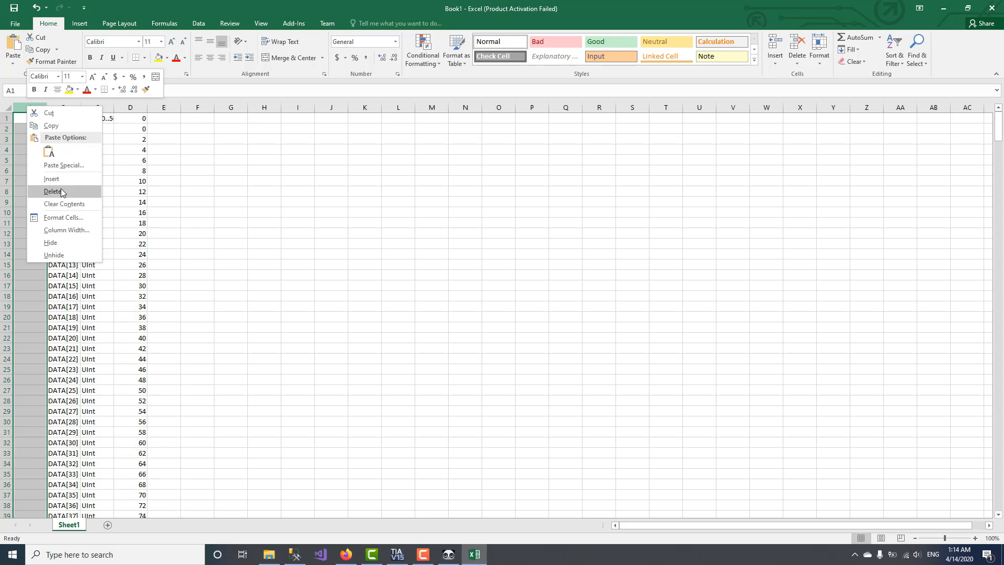
click(52, 192)
Step: Delete the array header row so DATA[0] becomes the first row
click(7, 119)
right_click(7, 118)
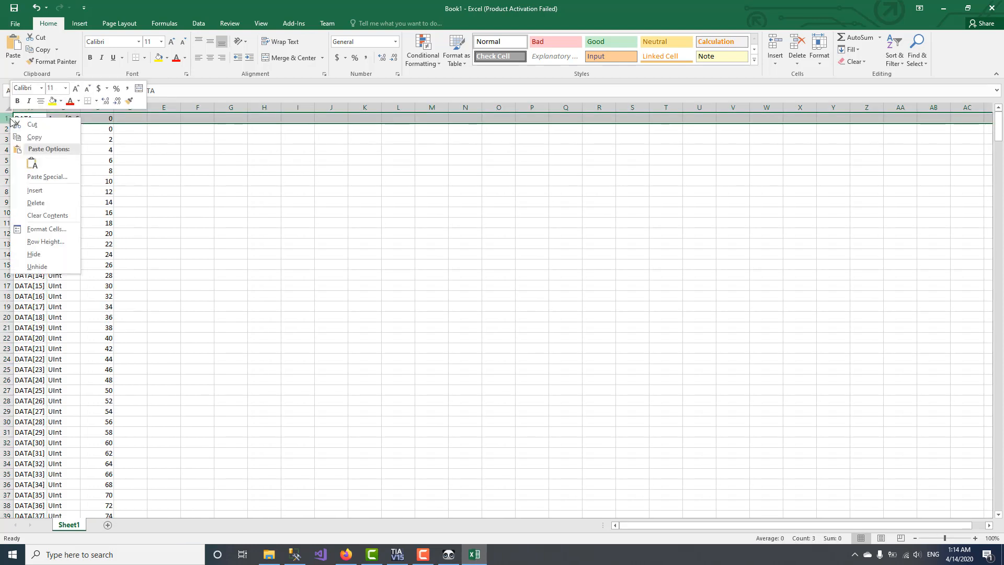
click(47, 204)
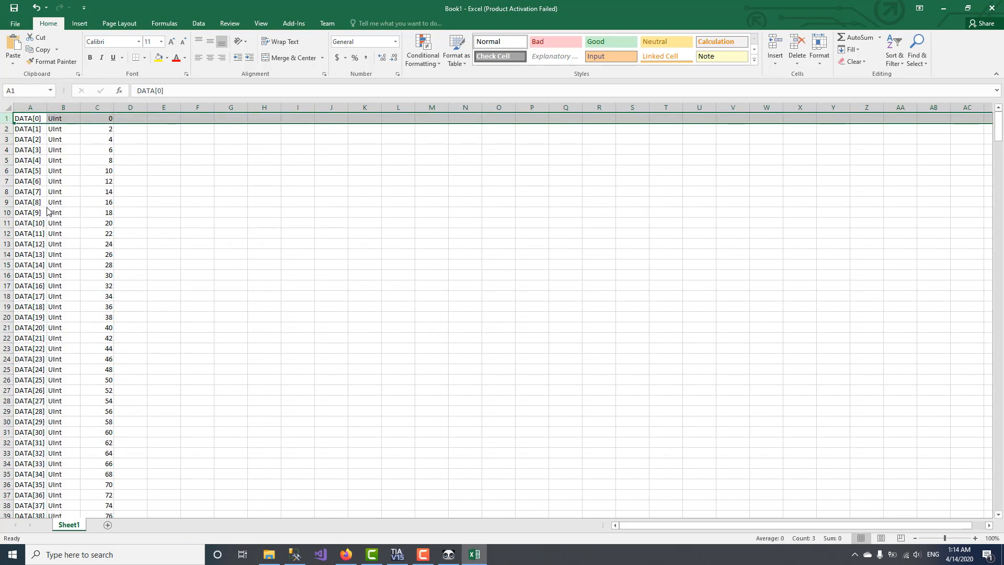
double_click(42, 119)
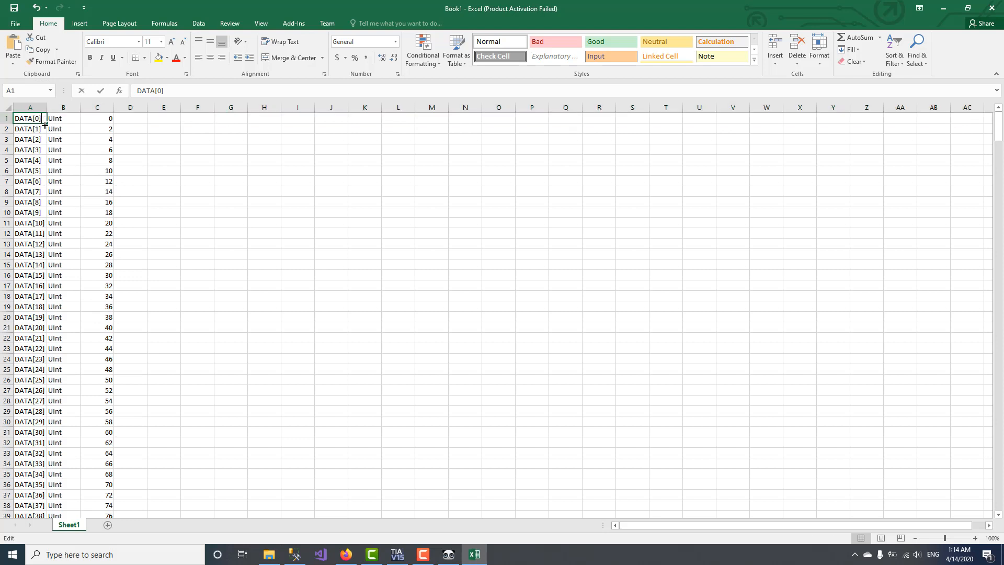
key(Escape)
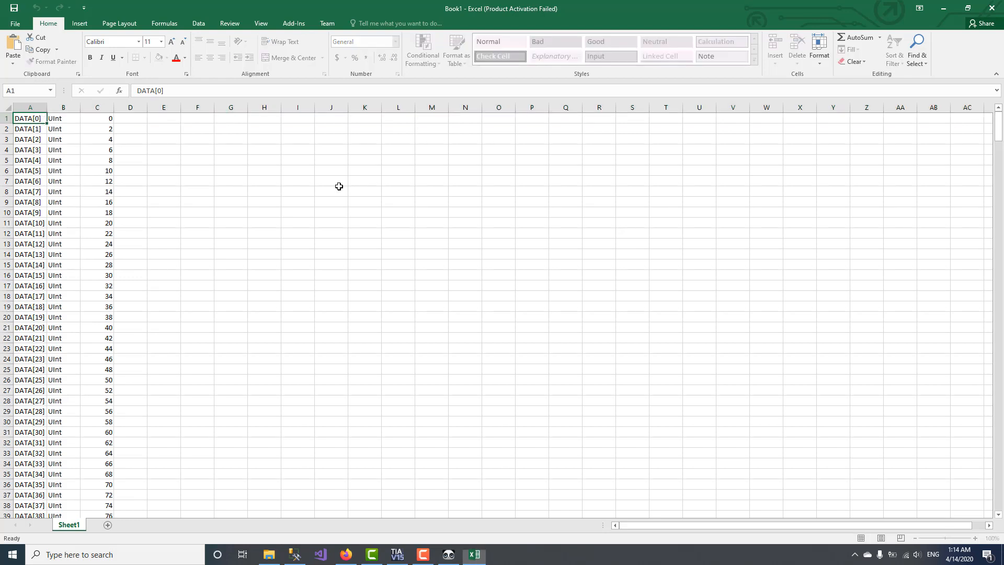
Step: Replace every '[' and ']' with nothing, so names read DATA0, DATA1 onward
key(ctrl+h)
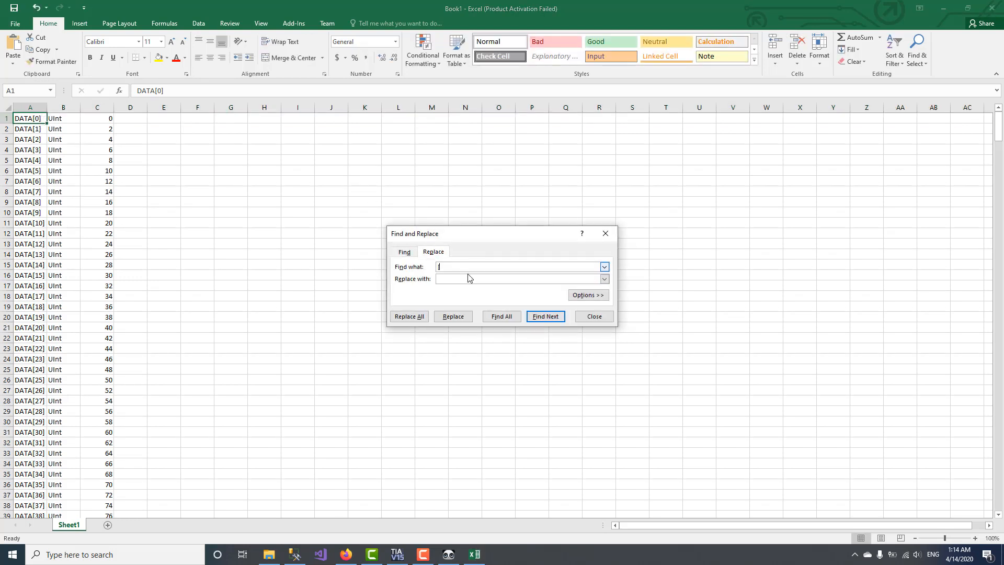
click(410, 316)
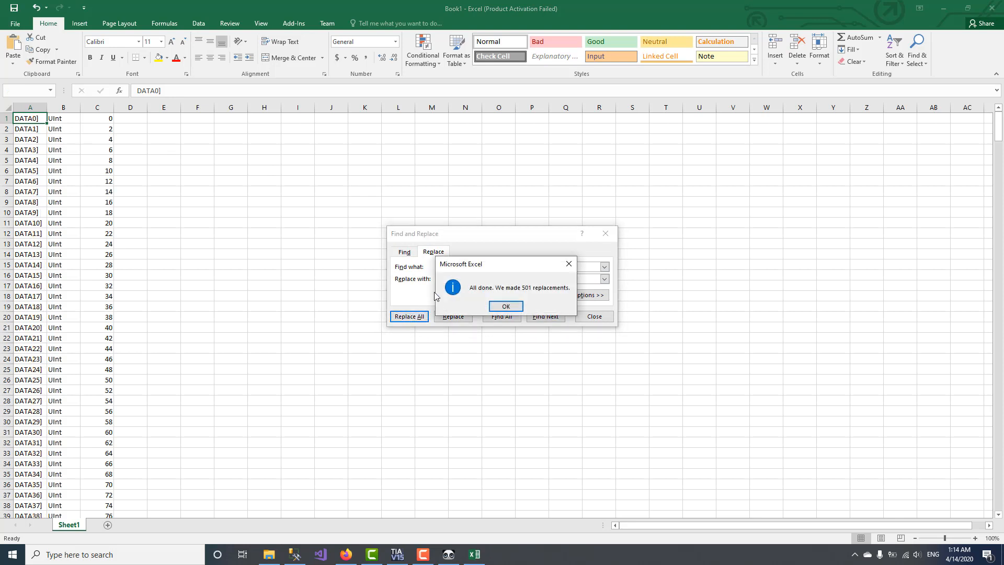
click(502, 303)
click(472, 266)
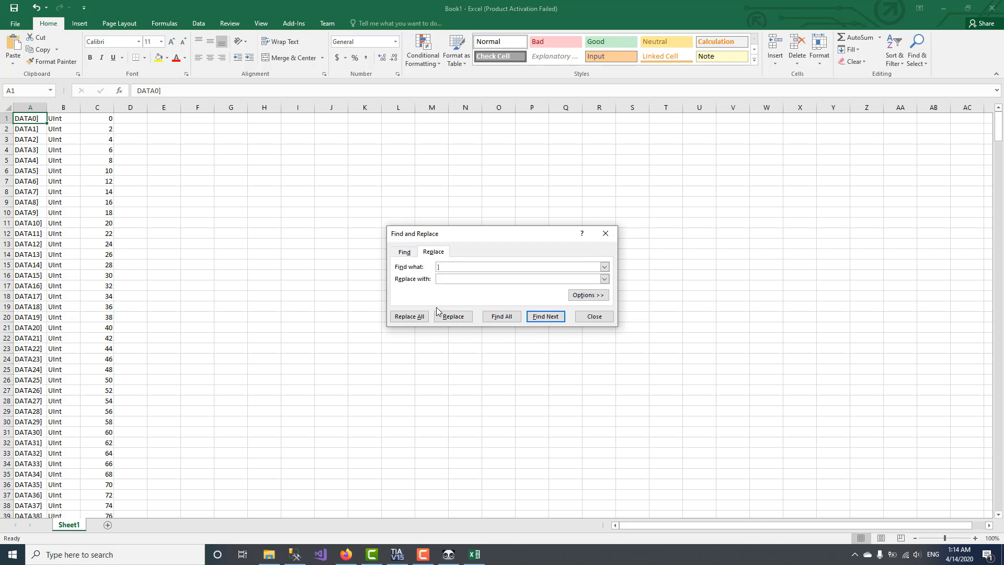
text(])
click(410, 316)
click(505, 306)
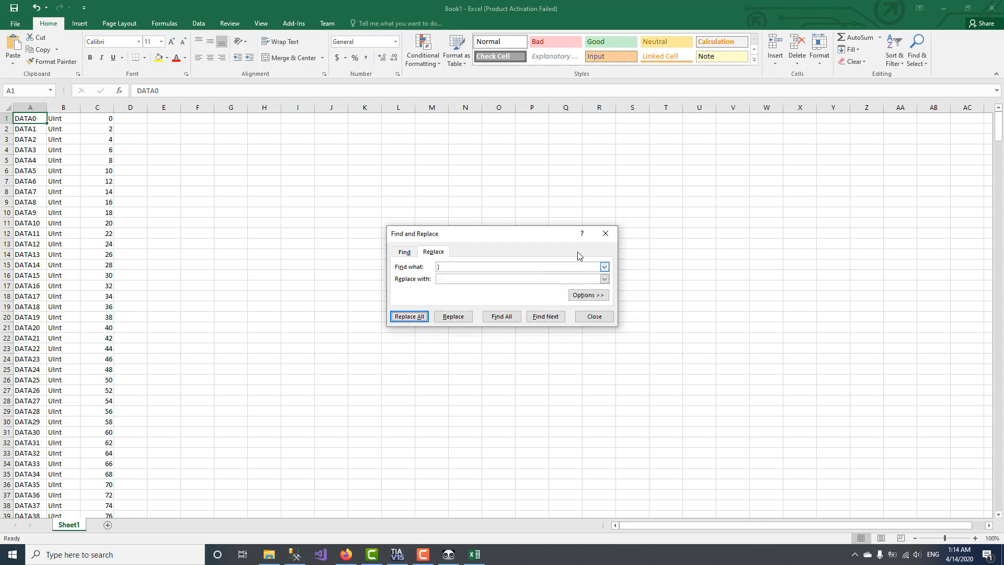
click(605, 233)
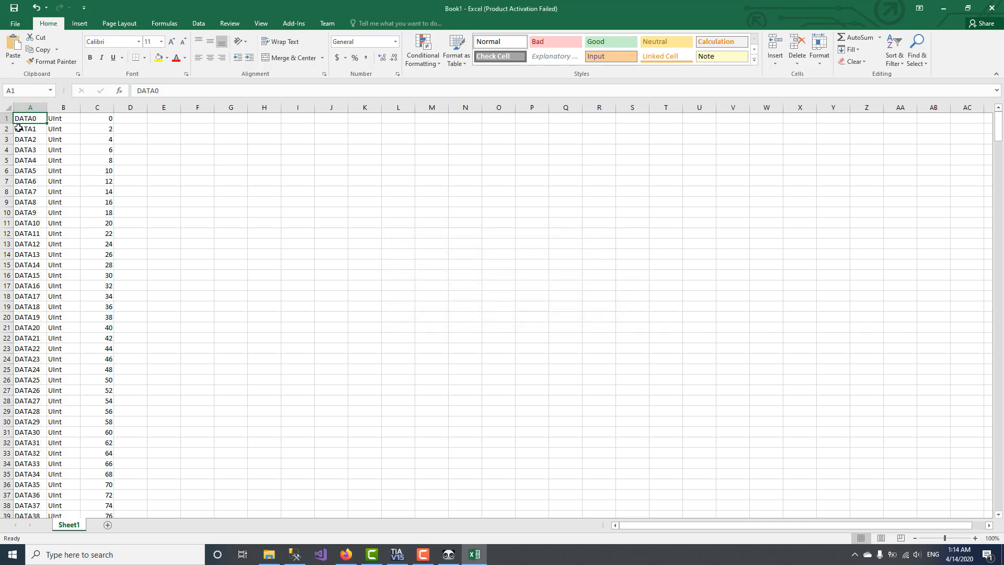
Step: Start Save As for the workbook and choose the Downloads folder
click(16, 23)
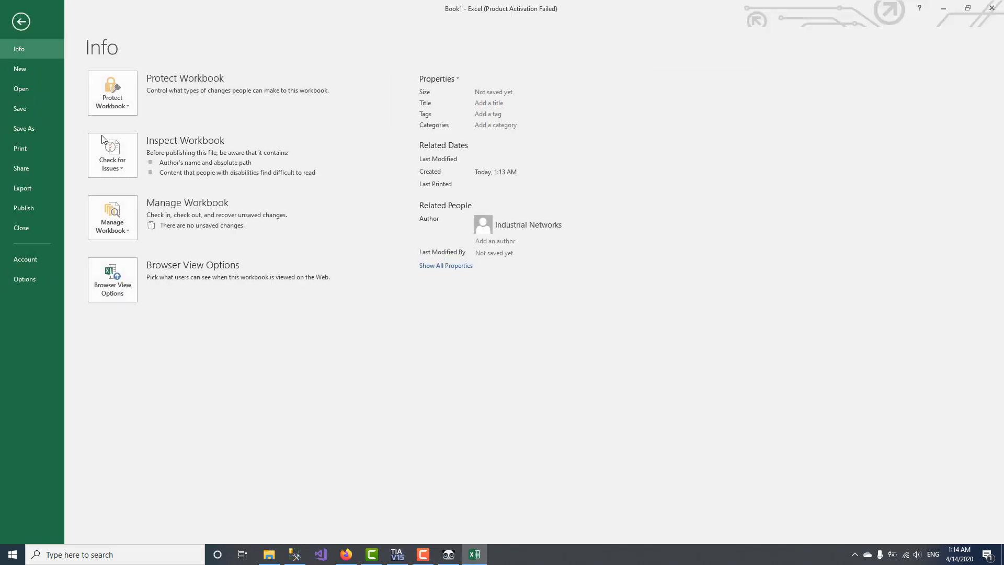
click(28, 112)
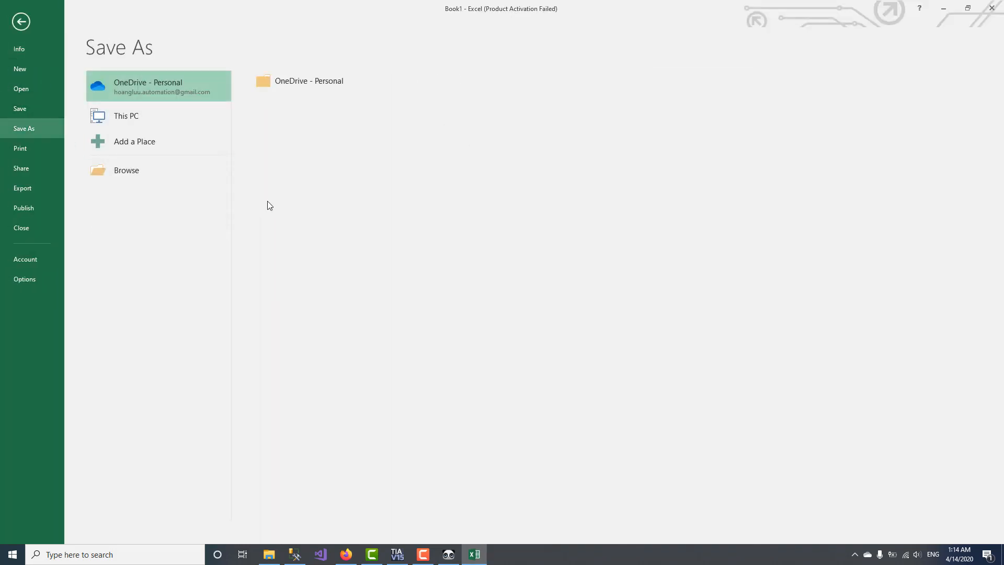
click(123, 168)
click(151, 121)
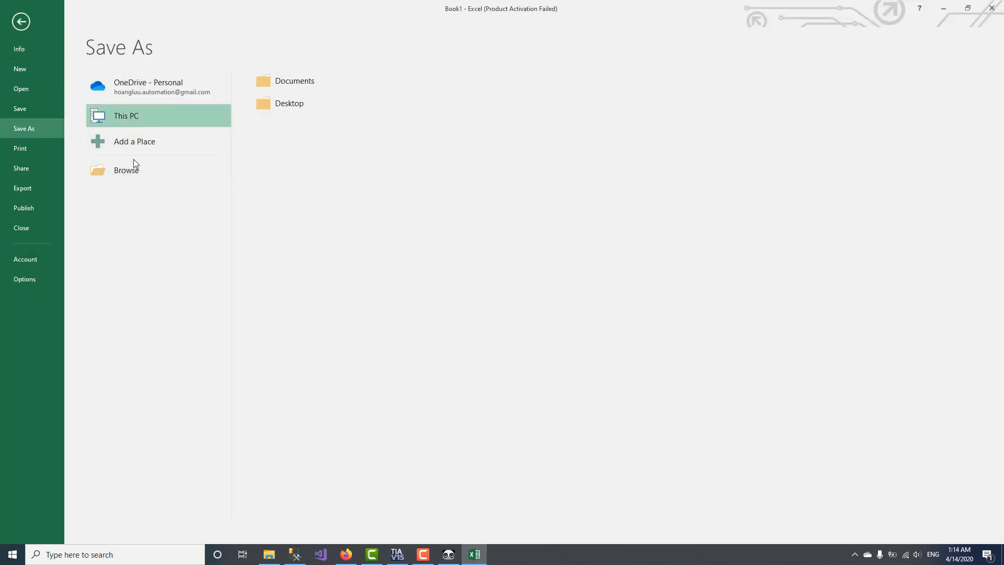
click(127, 171)
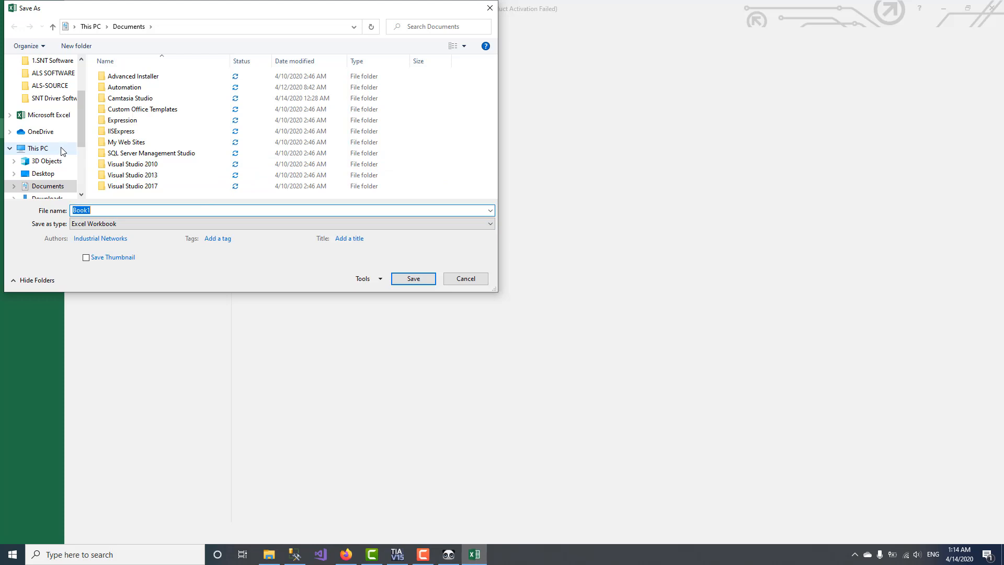
click(57, 197)
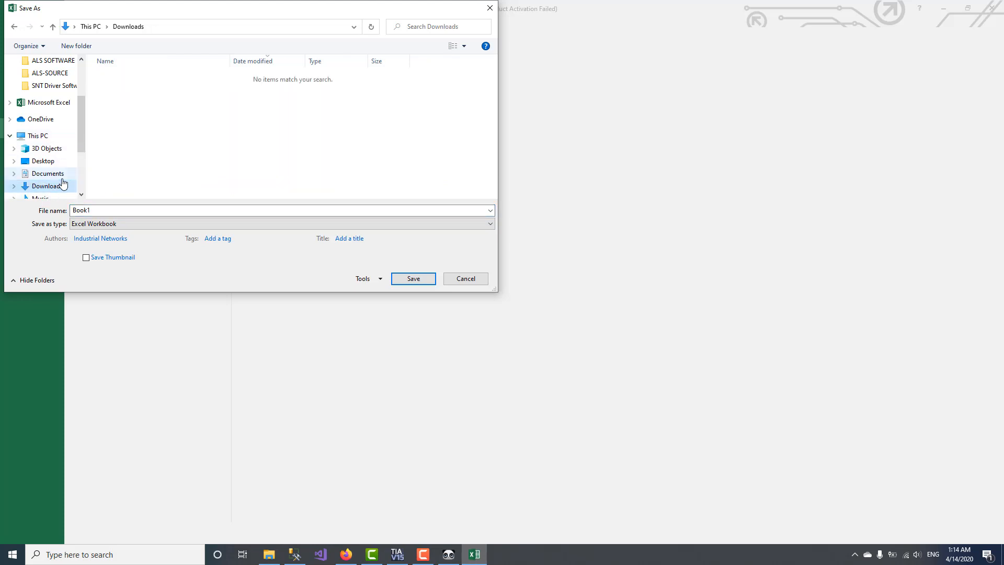
Step: Save it as CSV (Comma delimited) named DEMO, keep the format, and close Excel
click(107, 223)
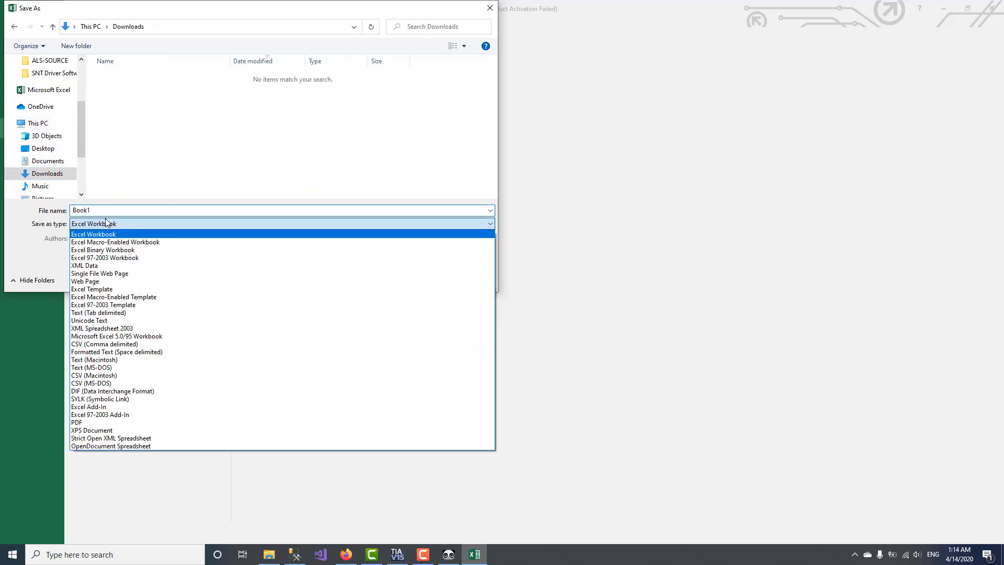
click(132, 344)
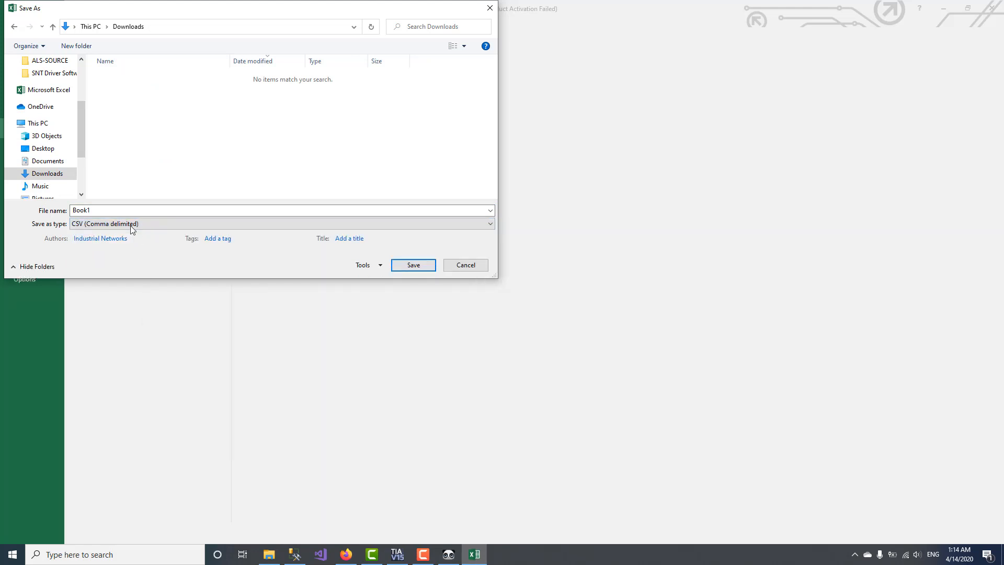
click(133, 209)
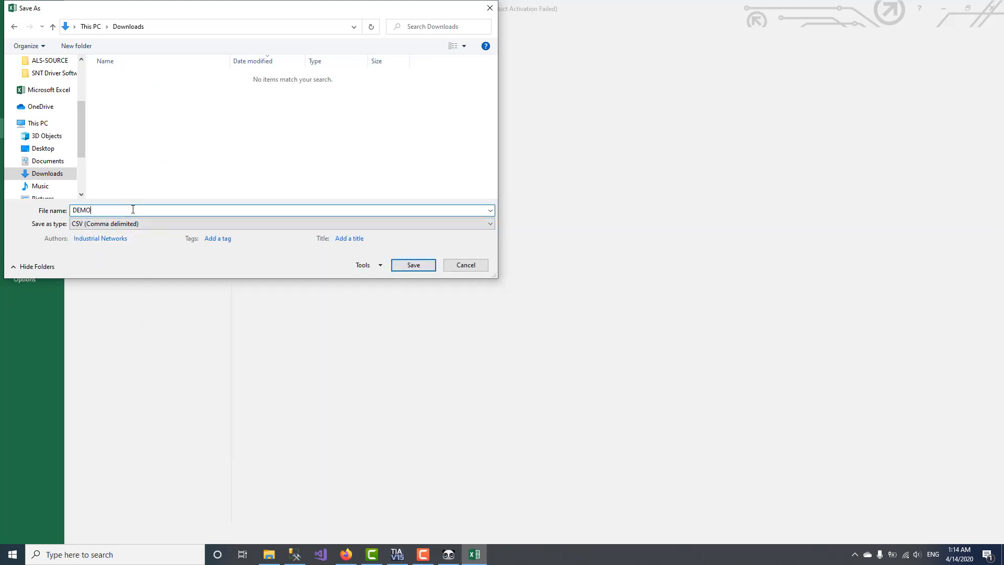
key(Return)
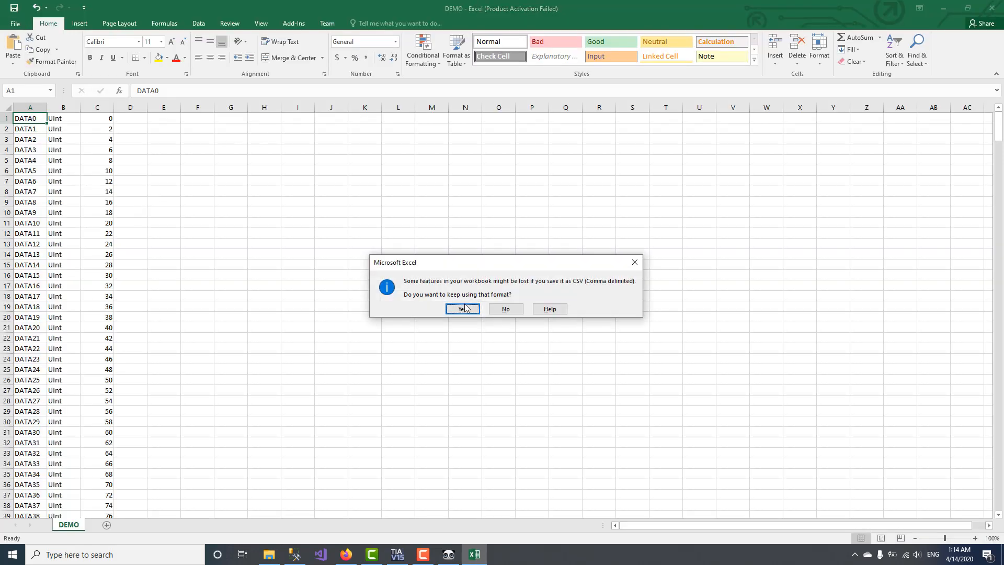
click(467, 308)
click(990, 8)
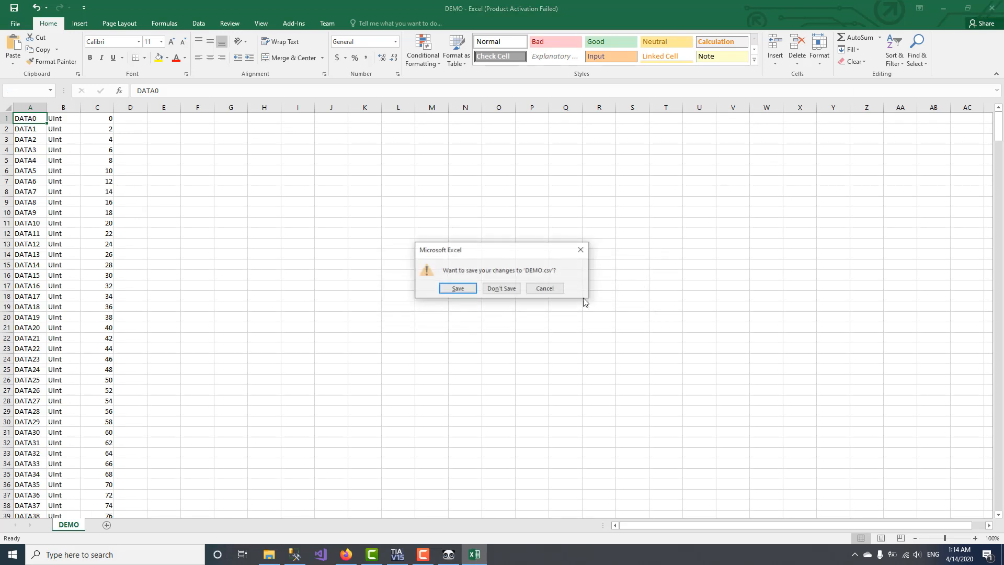
Step: Close Excel without saving and go to SNT Tool's tag editing view
click(502, 288)
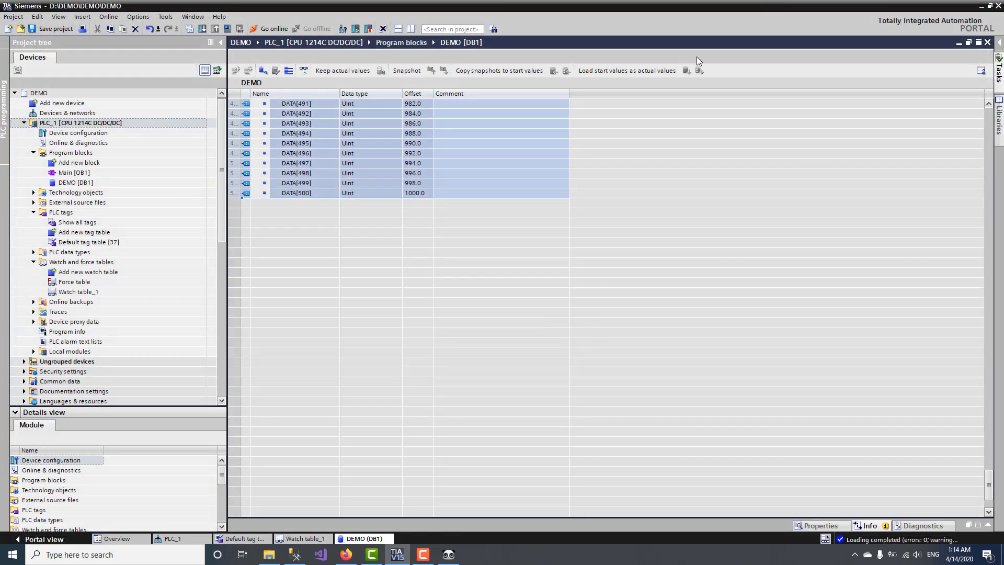
click(448, 554)
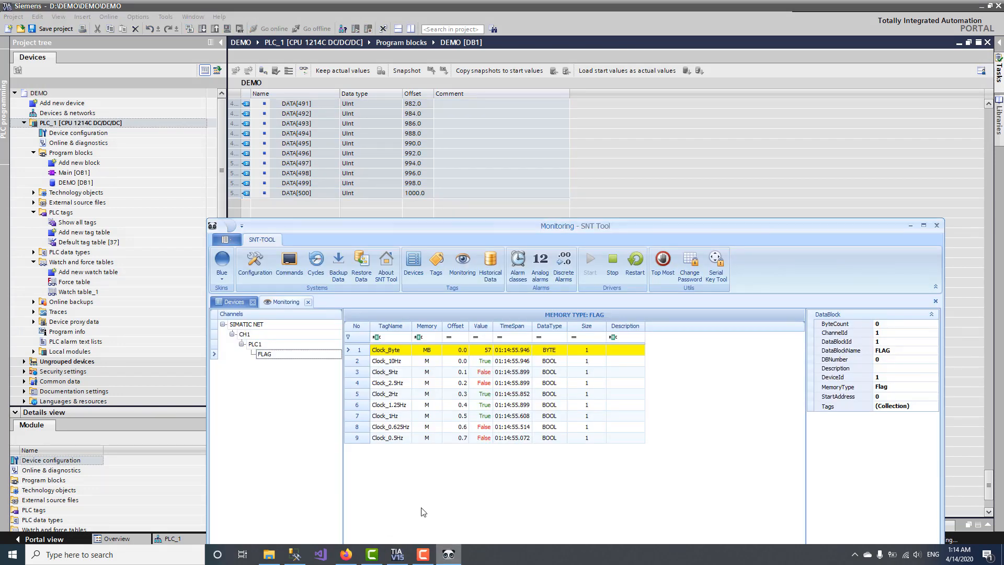
click(260, 346)
right_click(260, 346)
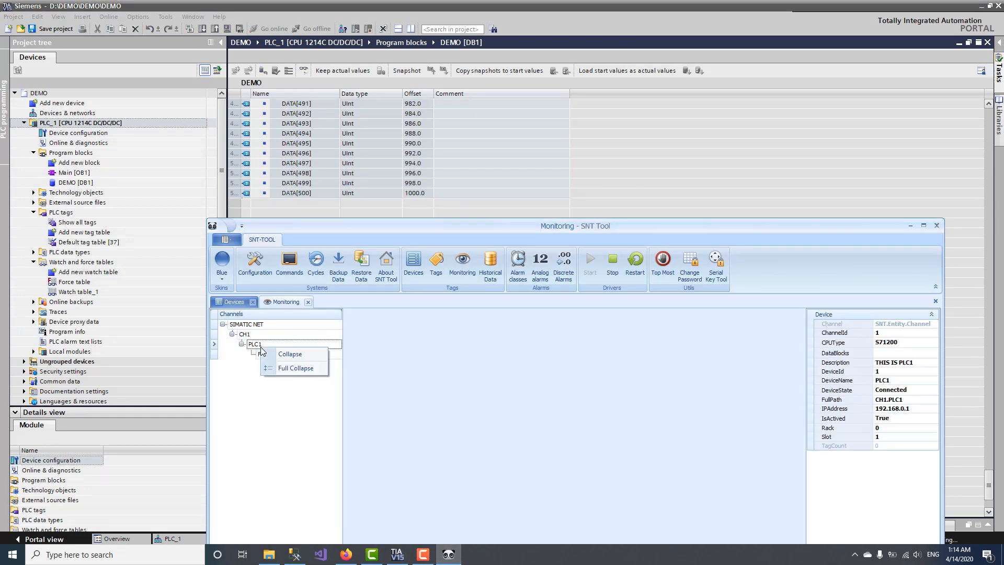
click(239, 303)
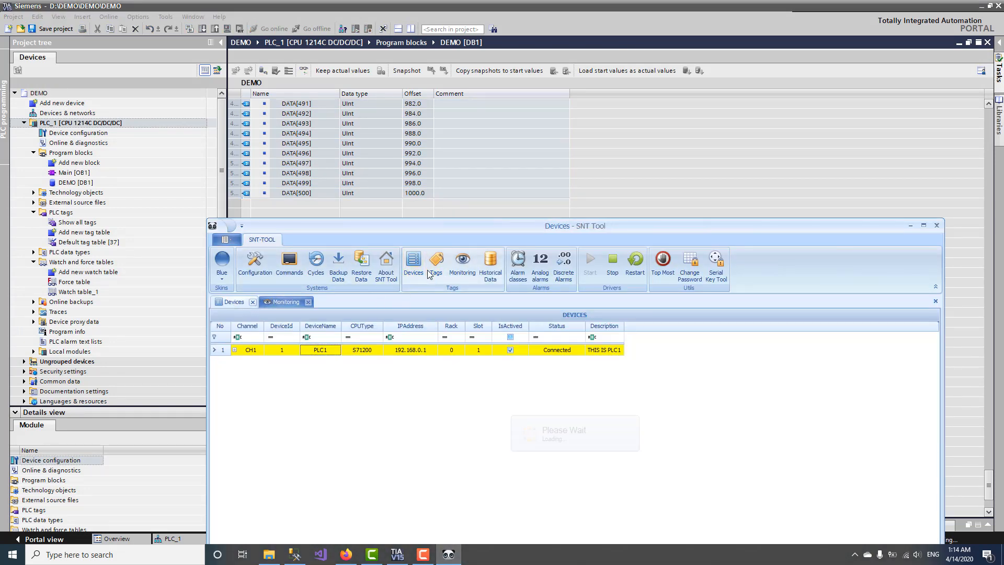
click(434, 267)
Step: Add a datablock named DEMO with DB number 1 under PLC1, confirmed against TIA Portal
click(261, 346)
right_click(261, 346)
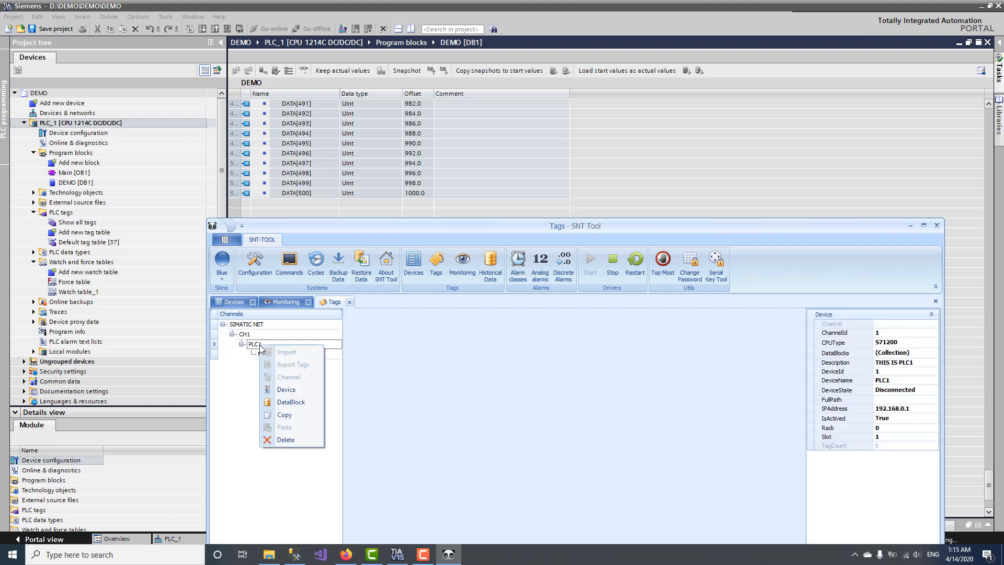
click(287, 402)
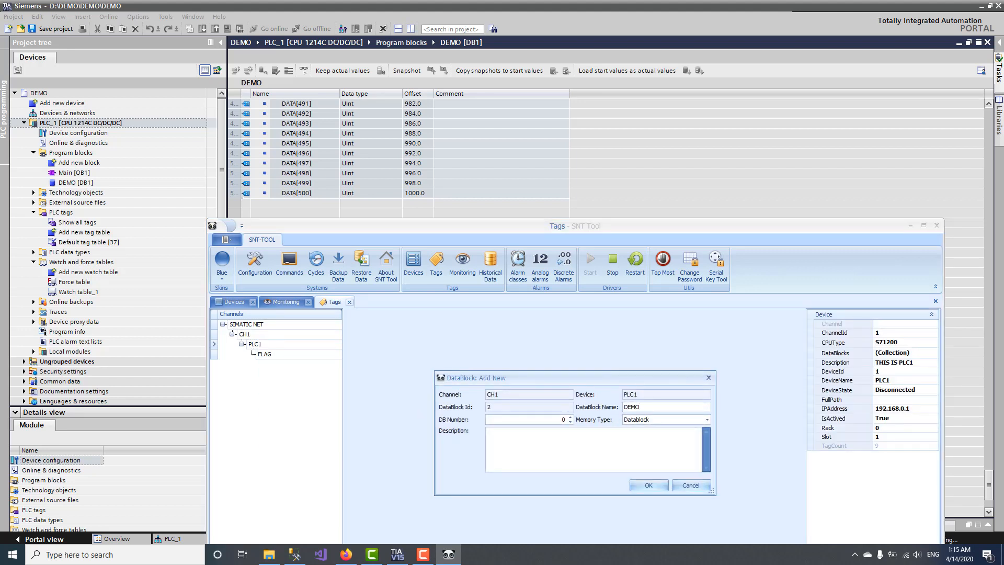
click(397, 554)
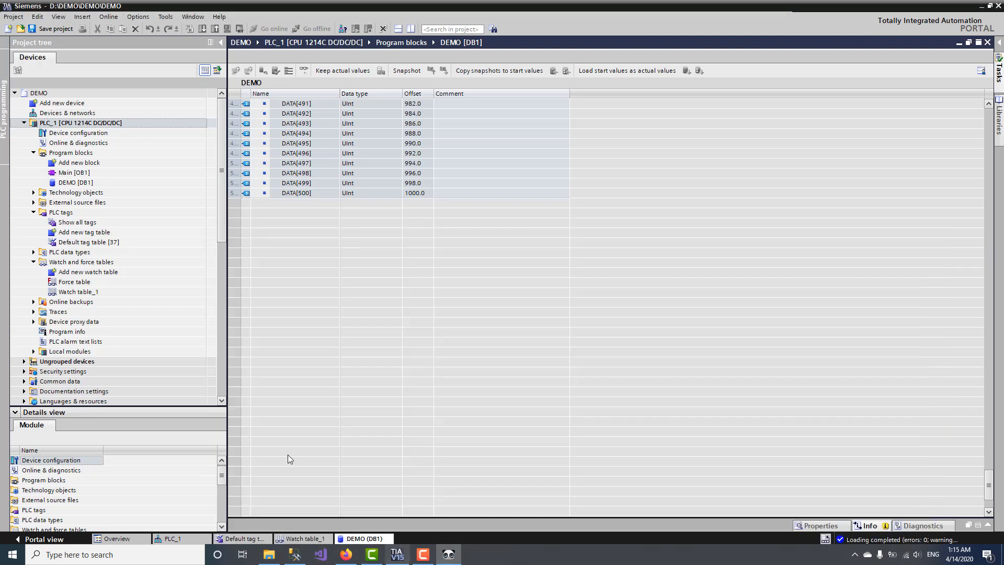
click(82, 183)
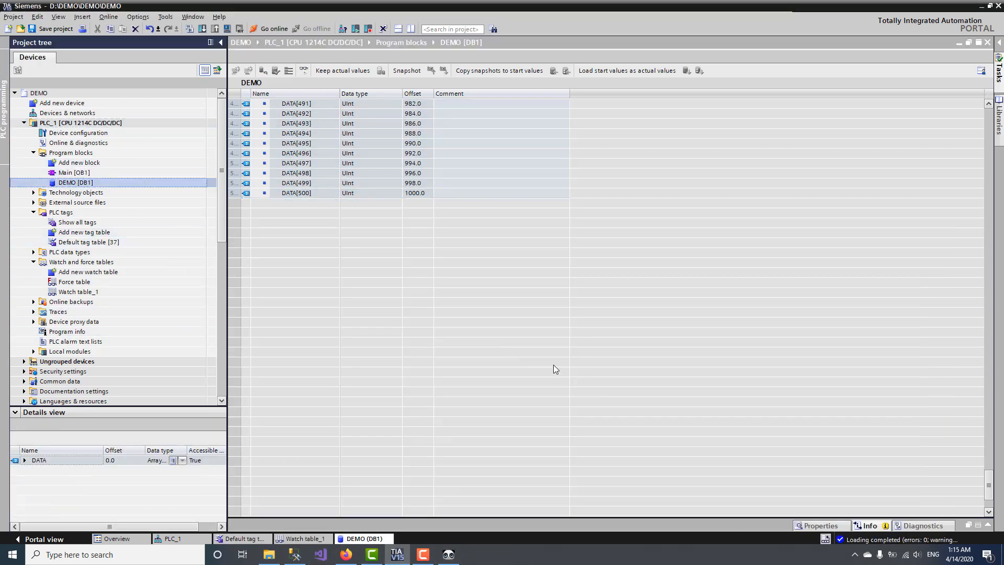
key(alt+Tab)
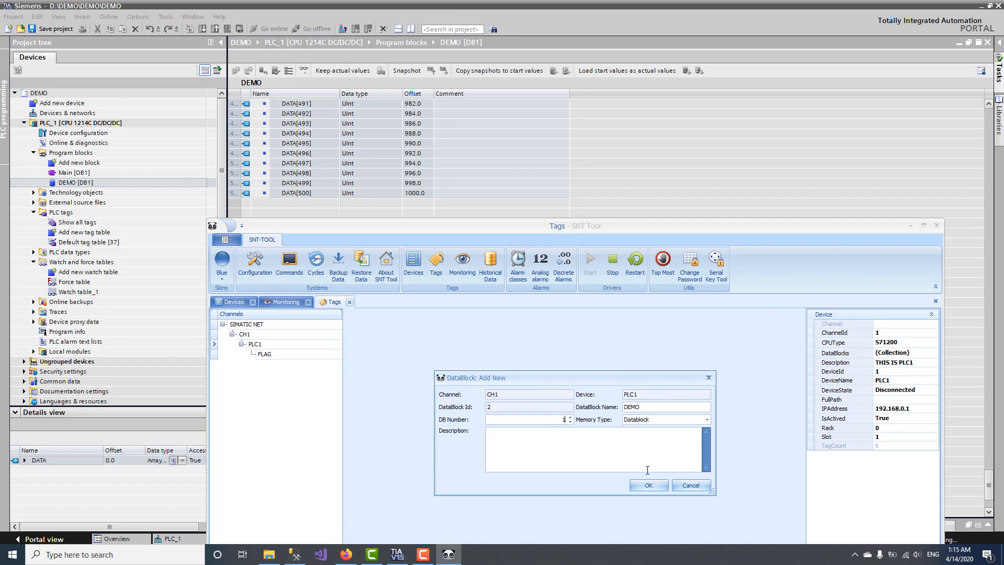
click(648, 485)
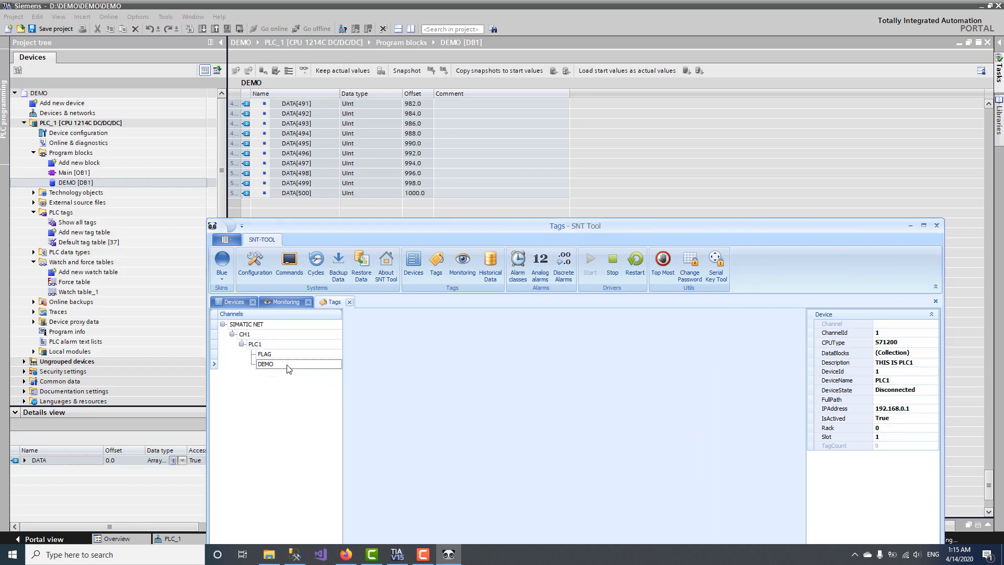
Step: Open the DEMO datablock's tag import window and close it again
right_click(287, 368)
click(314, 373)
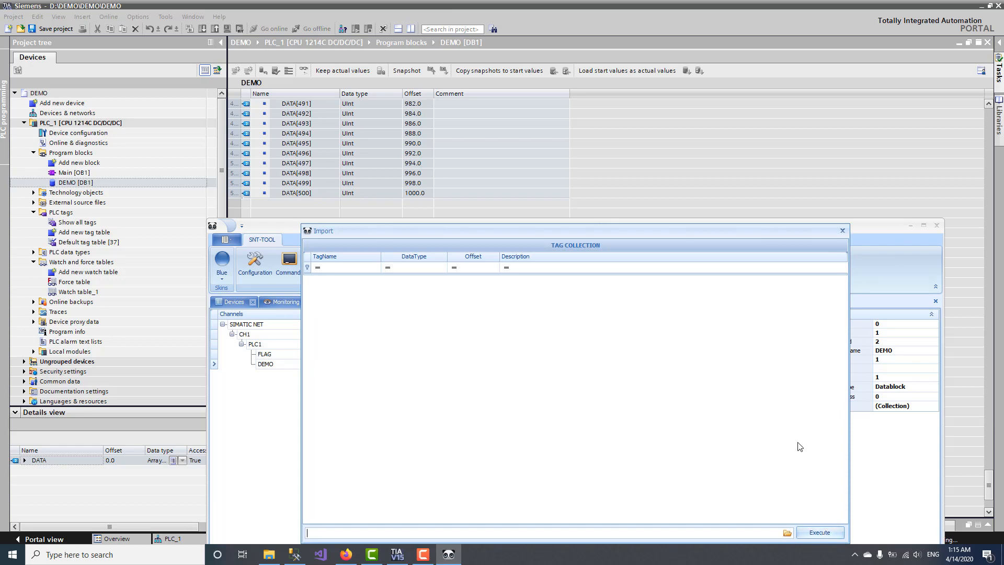
click(843, 232)
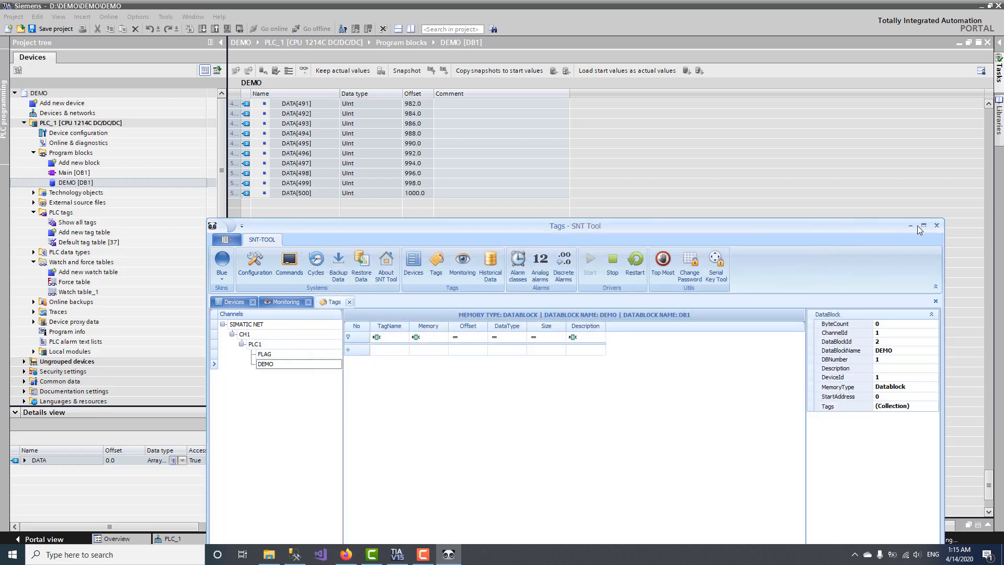
Step: Maximize SNT Tool and open DEMO's tag import to browse for a CSV file
click(923, 226)
right_click(95, 152)
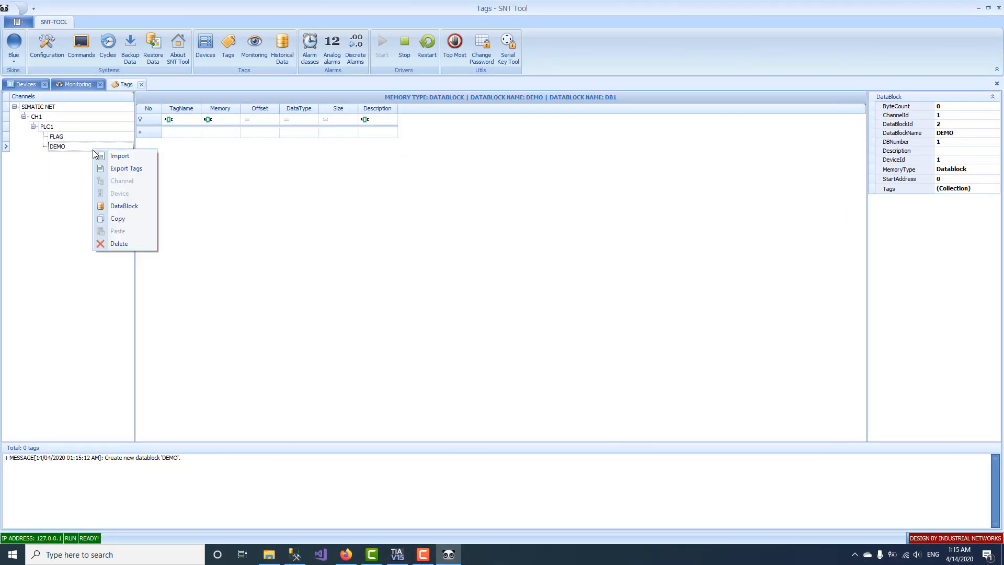
click(120, 155)
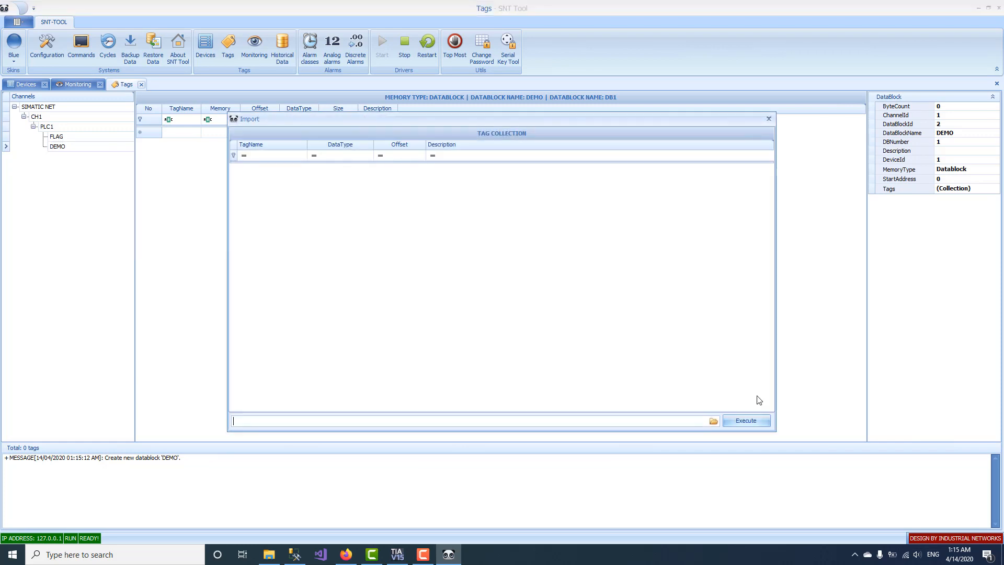
click(713, 421)
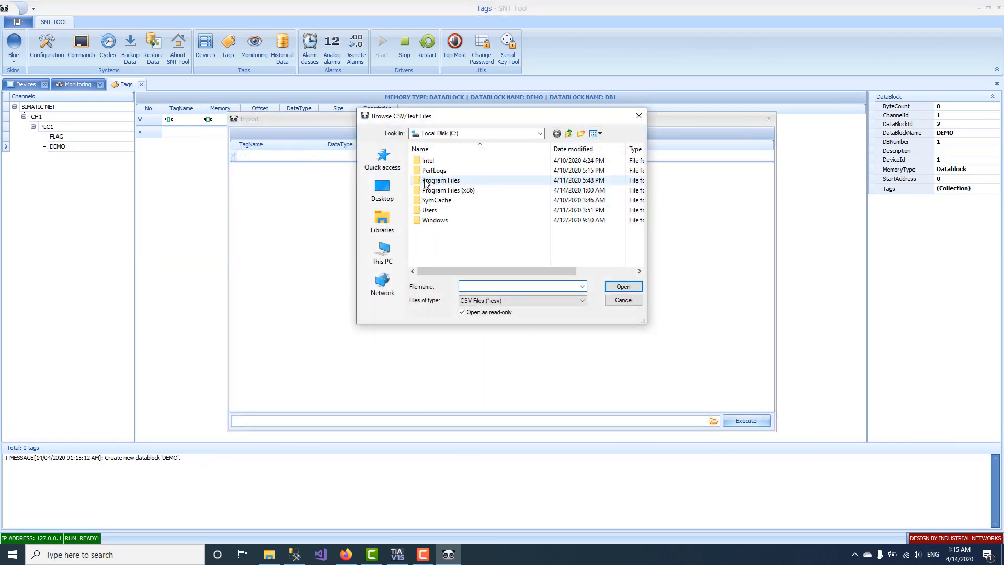
click(388, 197)
click(382, 220)
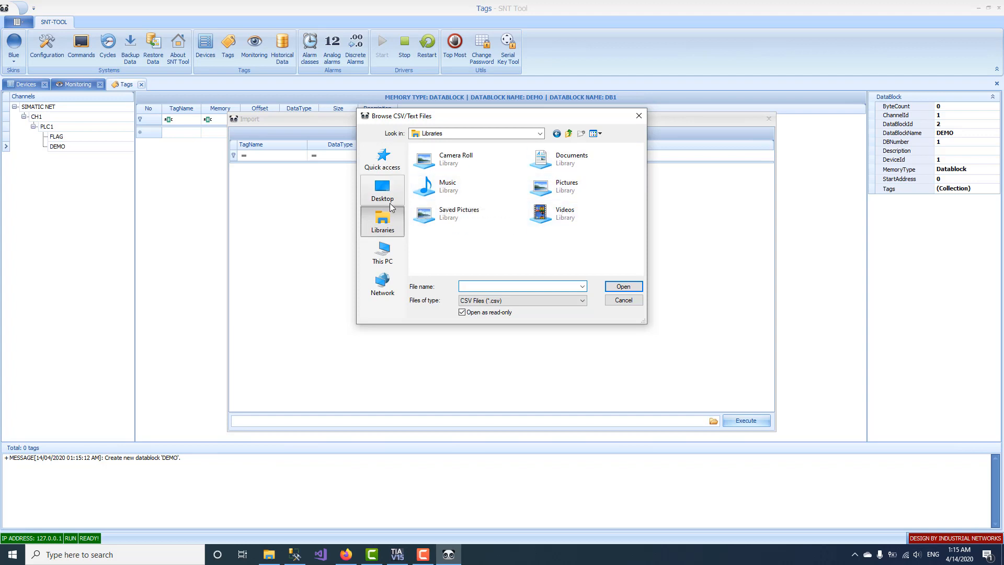
click(383, 252)
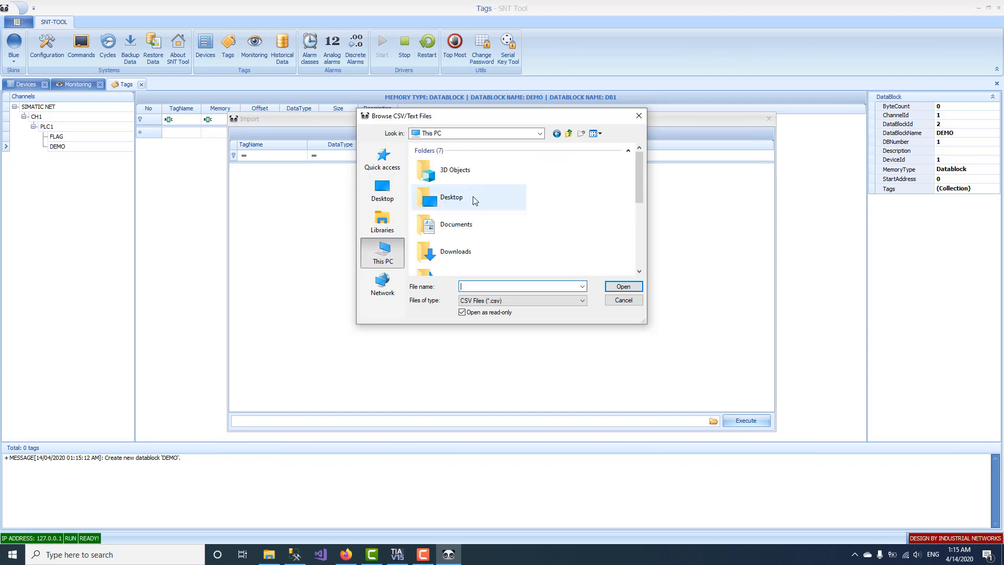
Step: Import Downloads\DEMO.csv into the DEMO datablock and stop the SNT driver
double_click(457, 251)
double_click(478, 173)
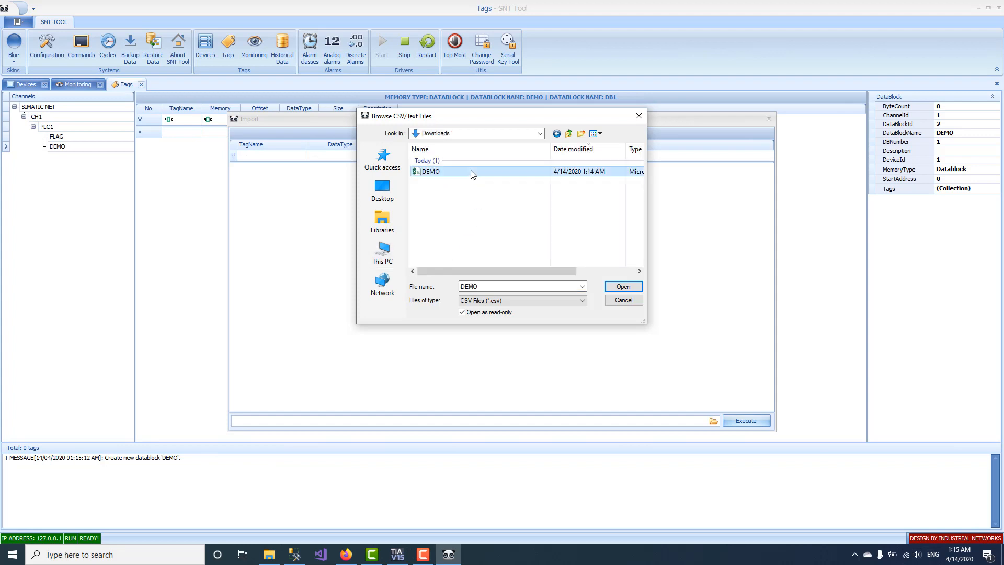
click(741, 420)
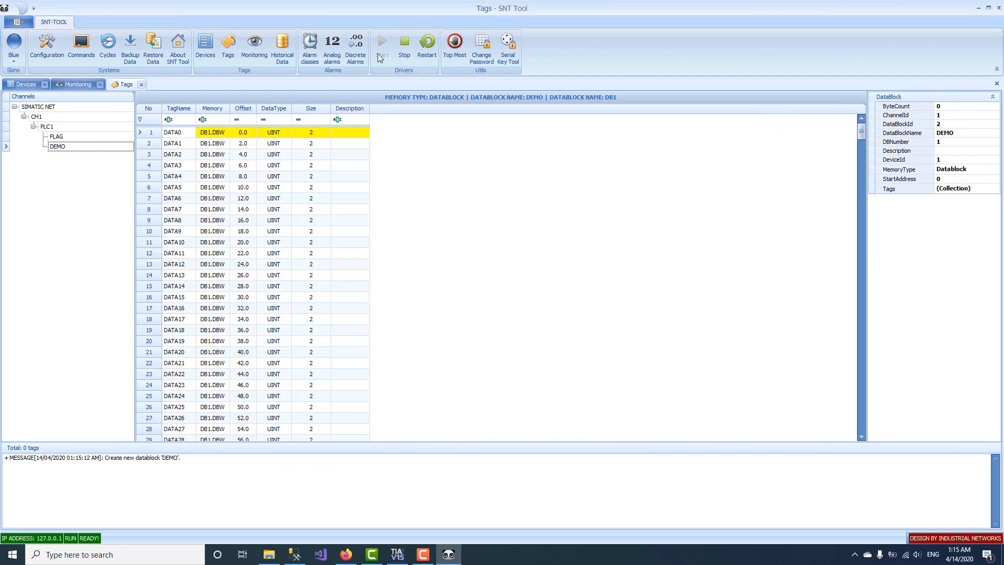
click(404, 46)
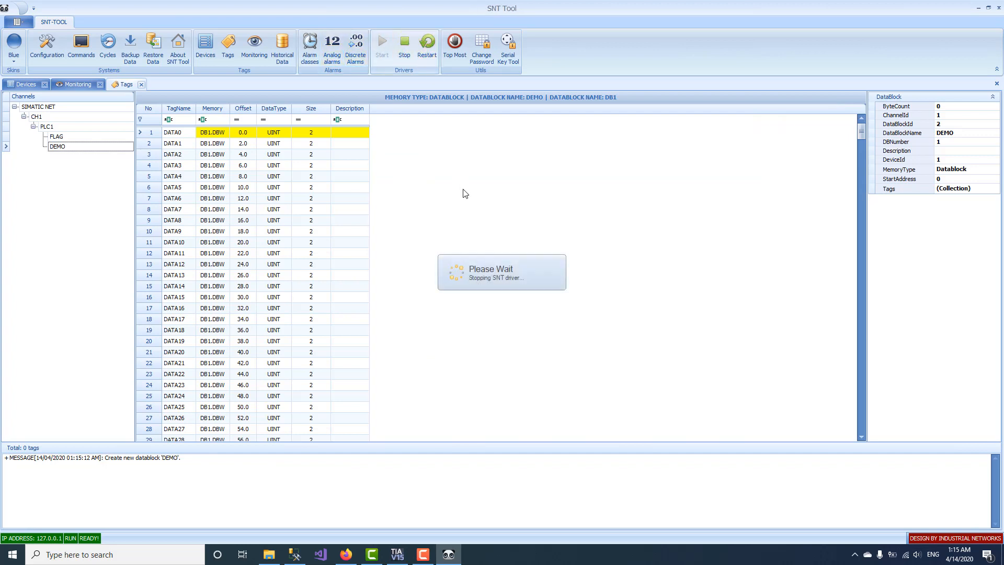
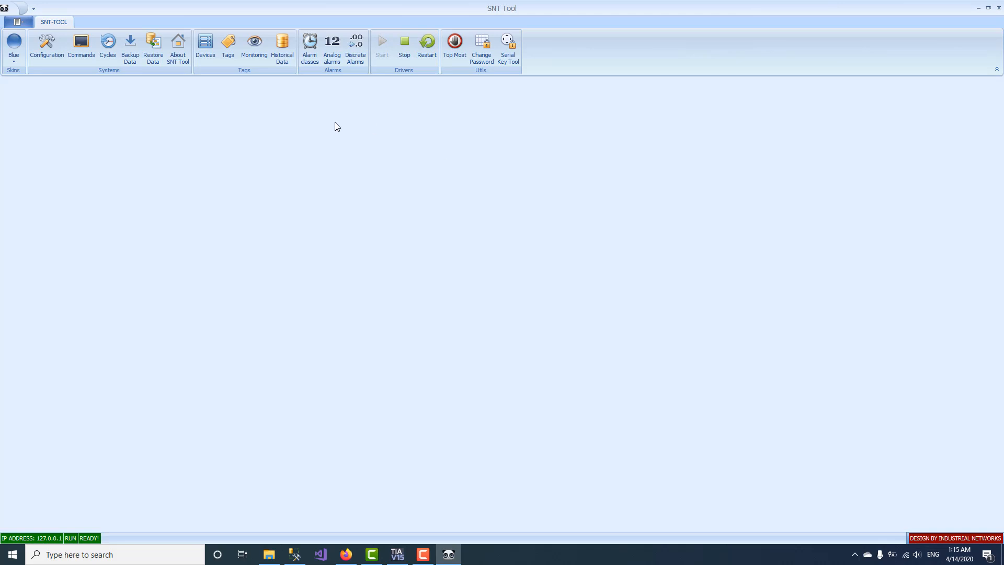
Step: Show the DEMO tags and the Devices list with PLC1 connected, with SNT Tool restored over TIA Portal
click(255, 46)
click(66, 147)
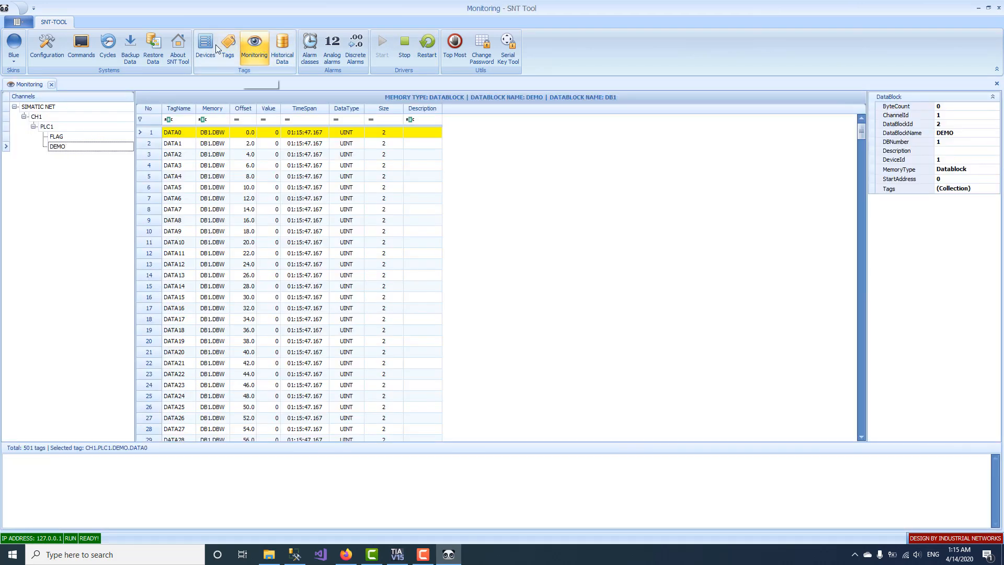
click(203, 47)
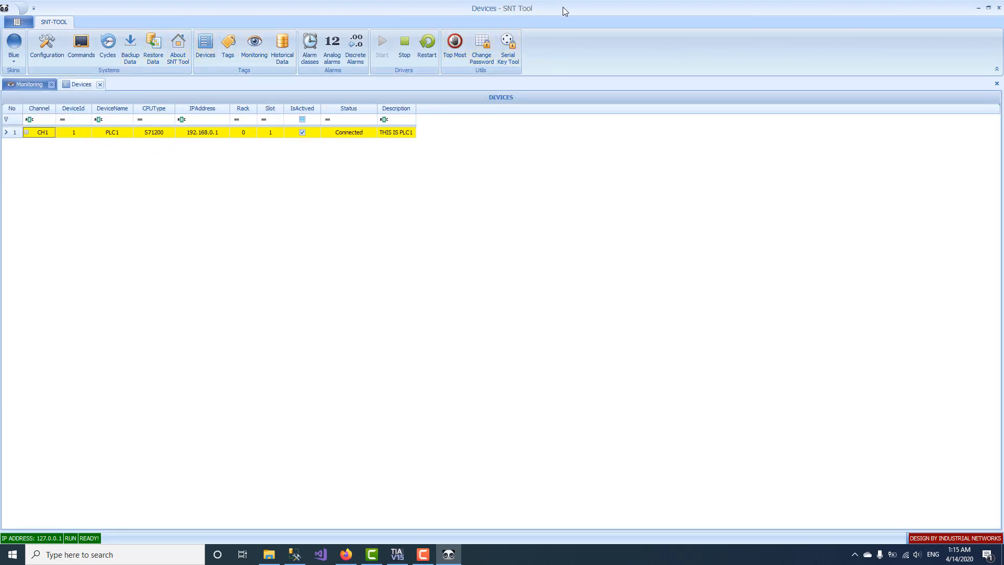
drag(563, 8, 617, 224)
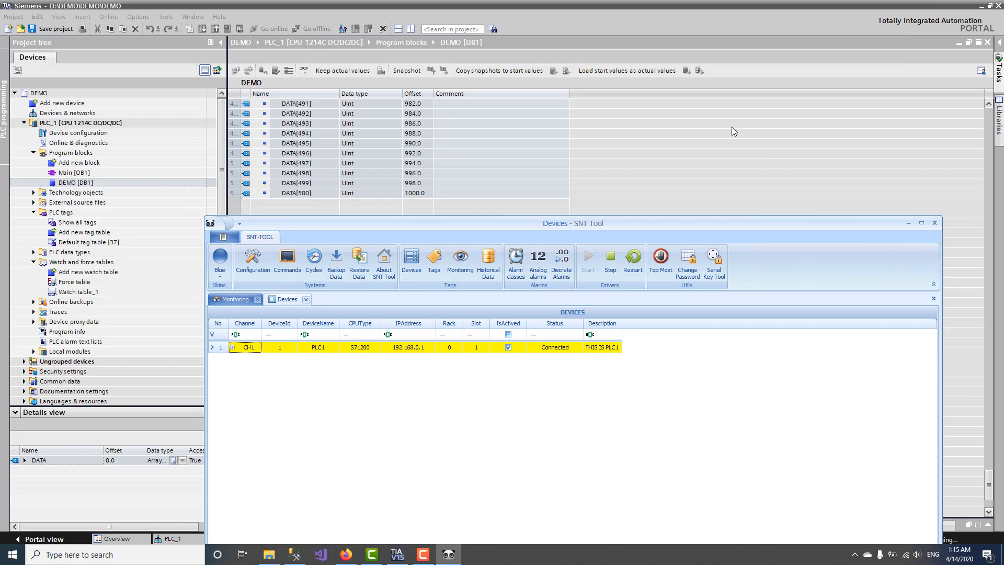
Step: Return SNT Tool to the tag grid beside TIA Portal and collapse TIA's project tree
click(535, 95)
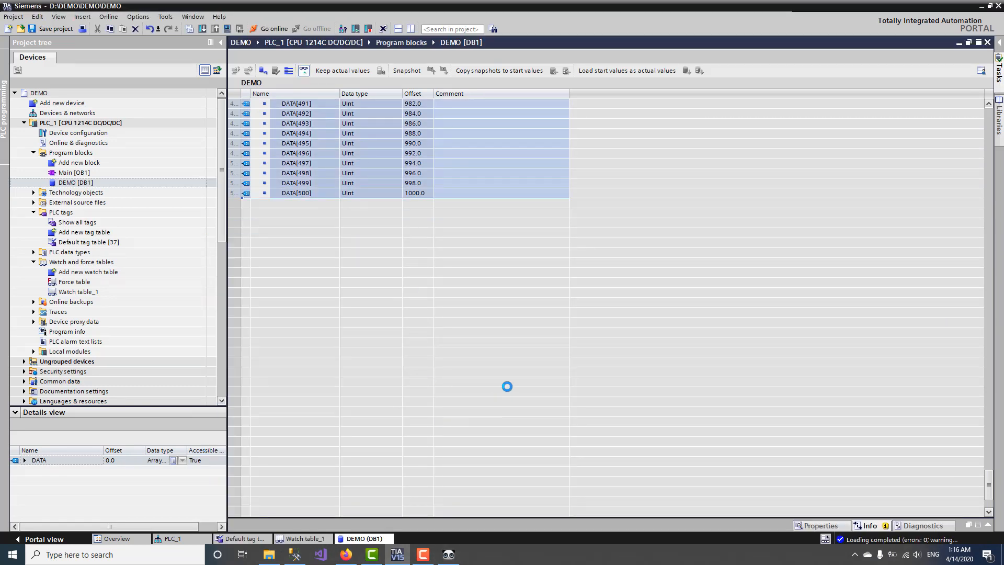
click(448, 555)
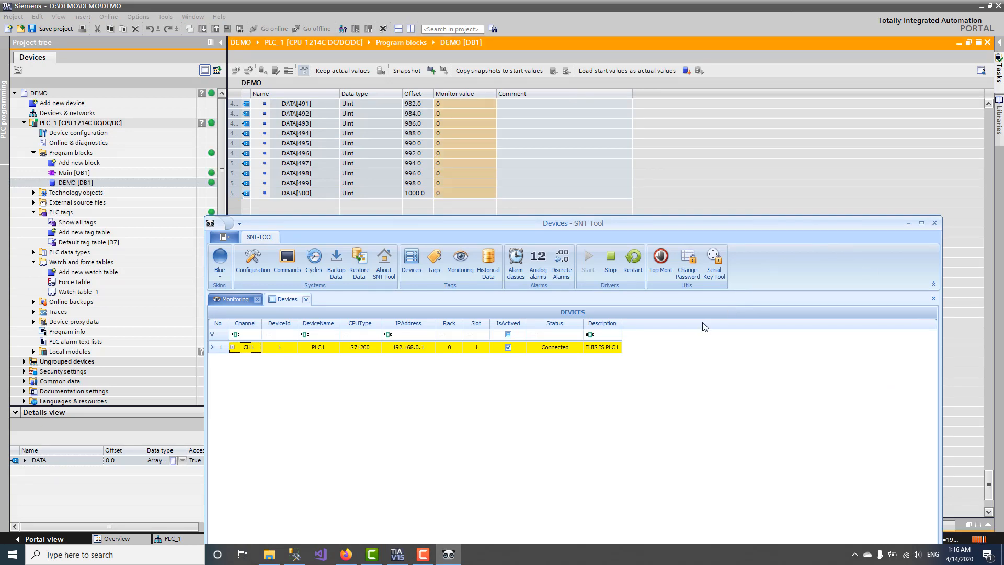
click(461, 259)
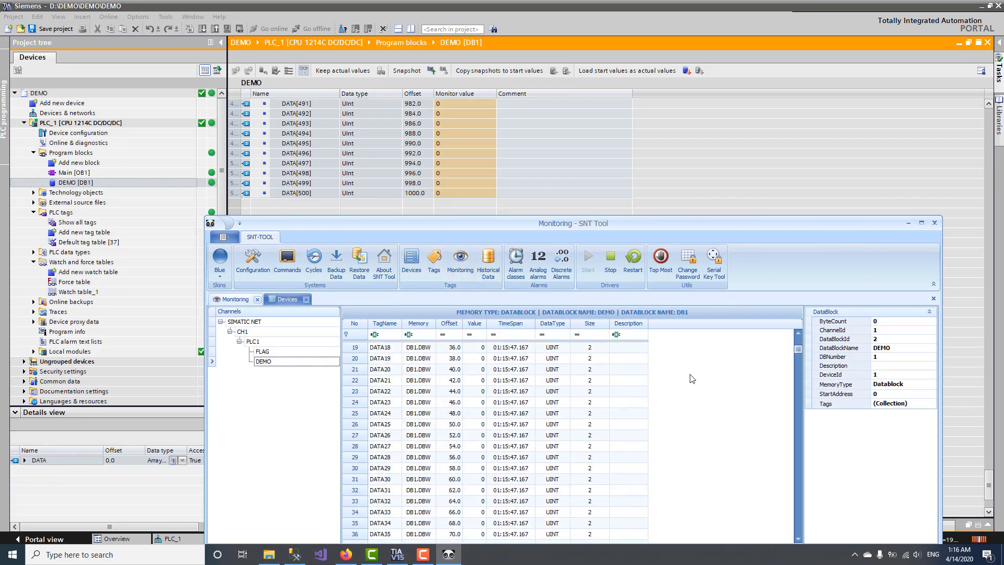
drag(732, 222, 1000, 86)
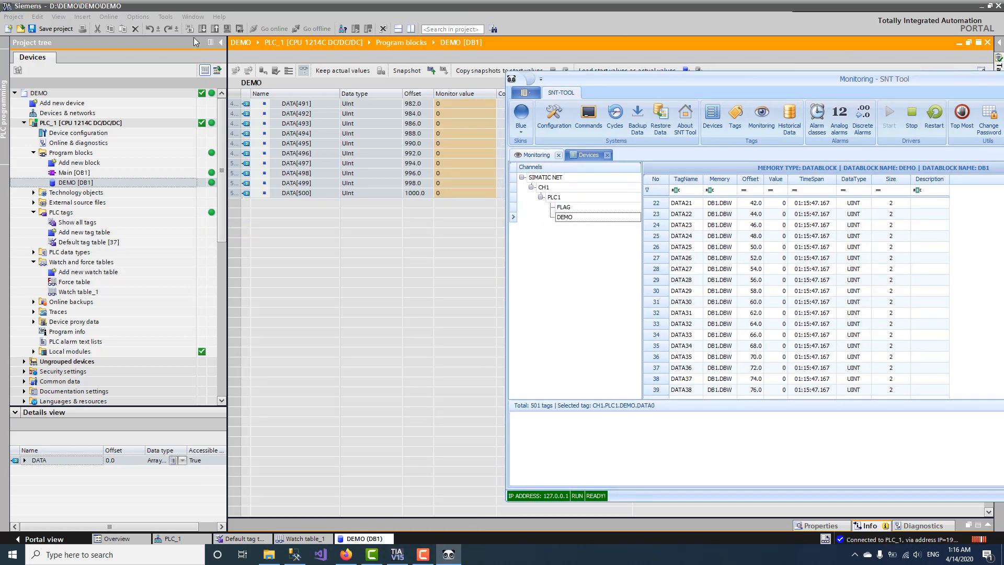
click(219, 41)
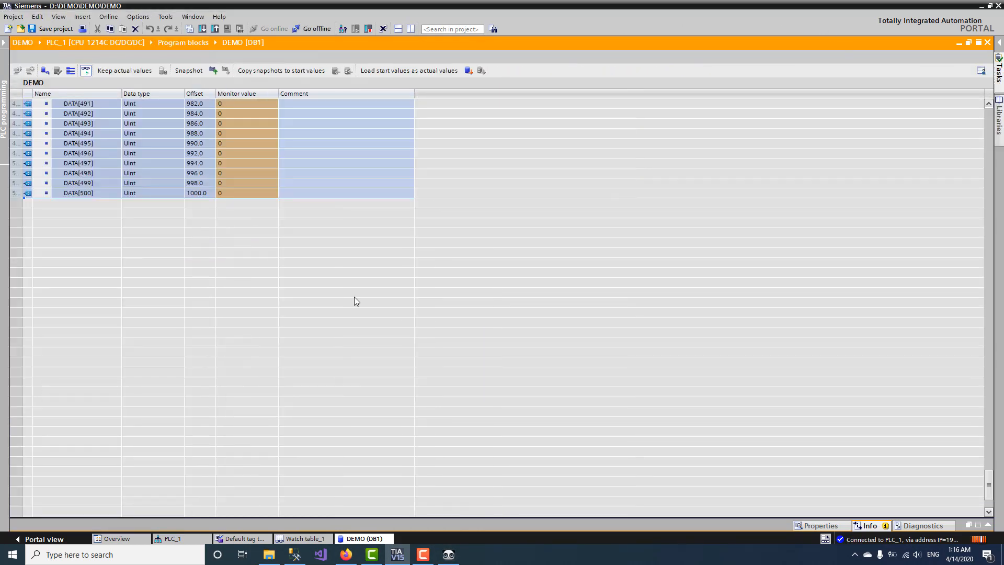
Step: Position SNT Tool so DATA483–DATA500 show beside DB1, and keep it Top Most
click(447, 550)
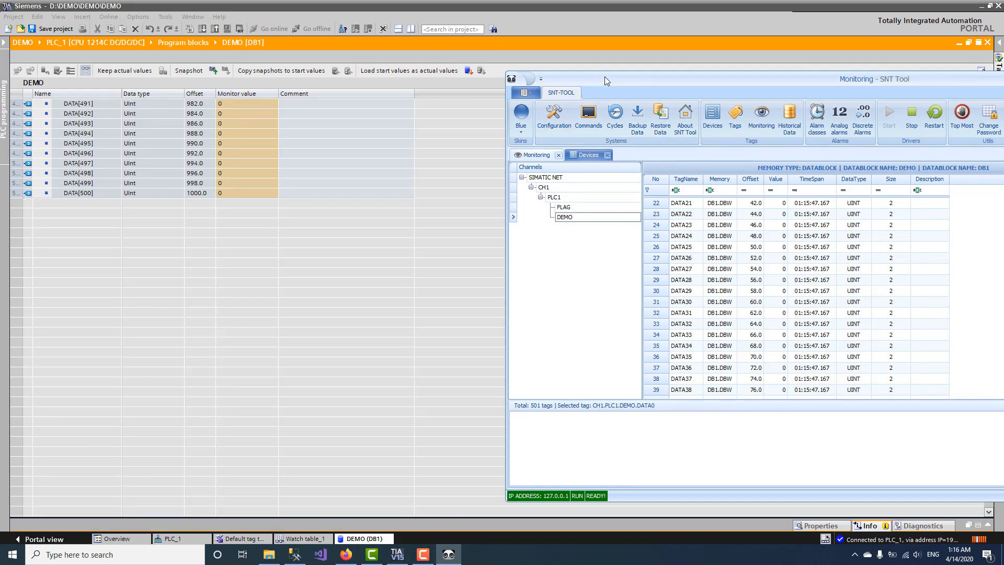
drag(604, 76, 392, 104)
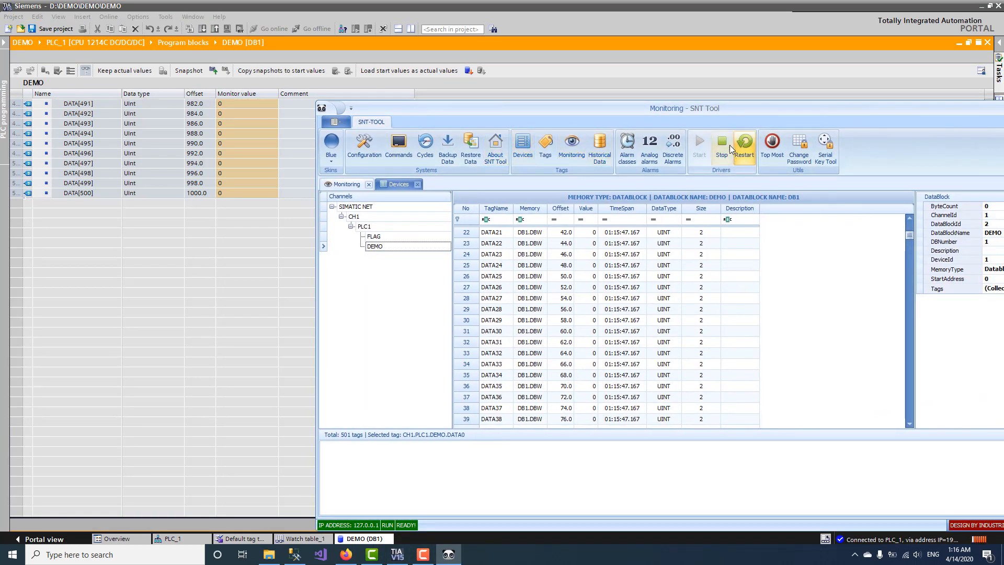
drag(906, 235, 907, 418)
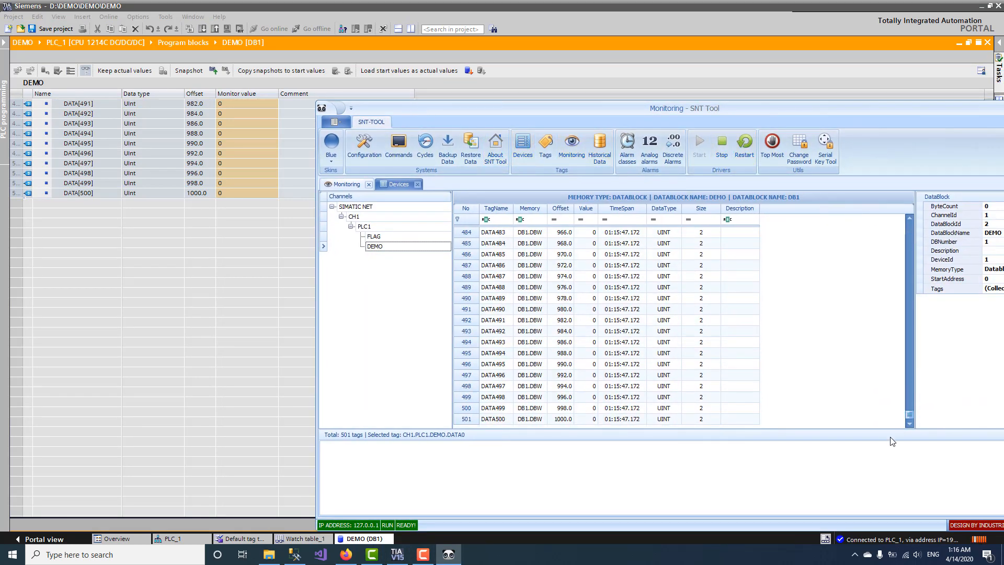
click(772, 146)
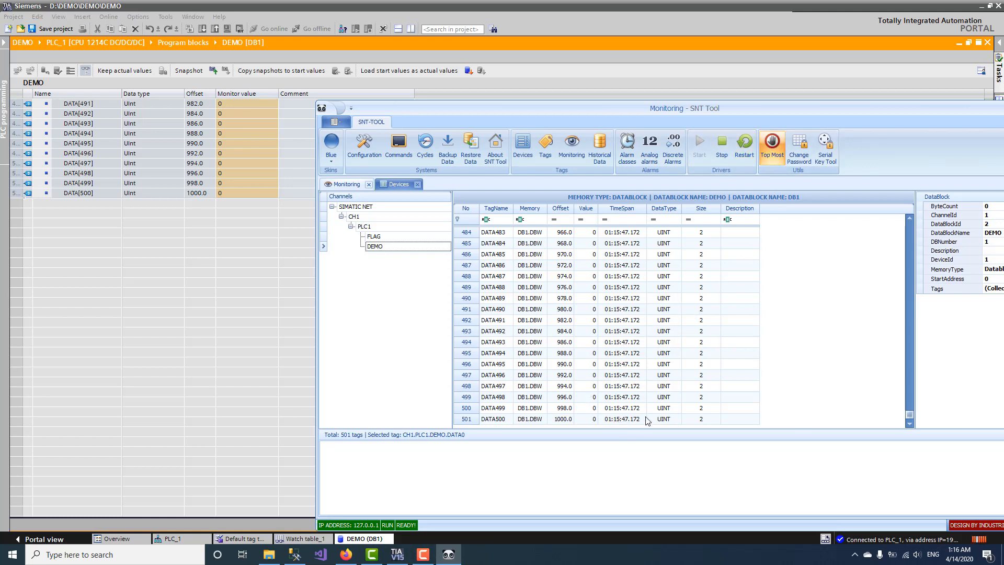
Step: Write 1268 to DATA500 and 464 to DATA495 from the Write Tag dialog
double_click(590, 420)
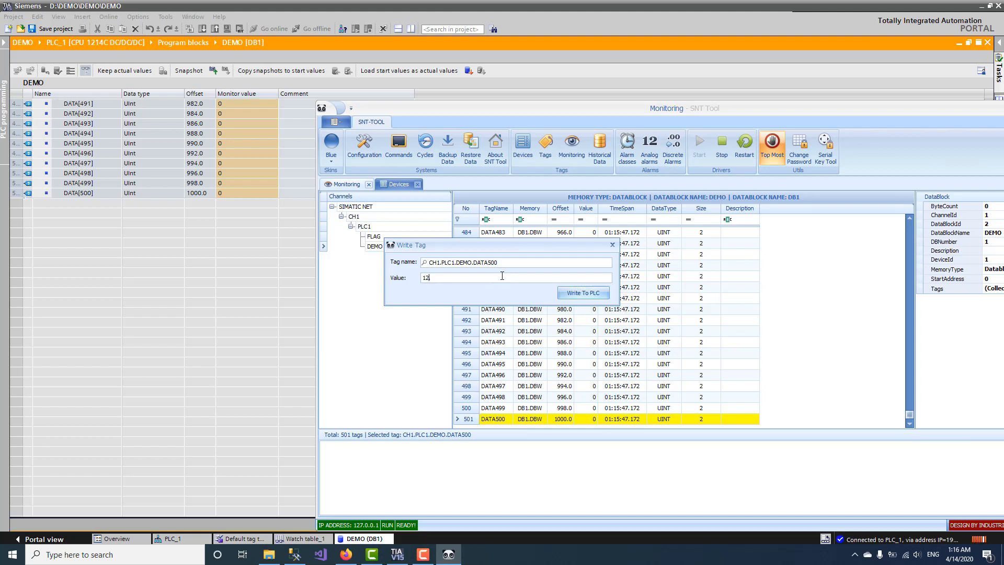
click(575, 295)
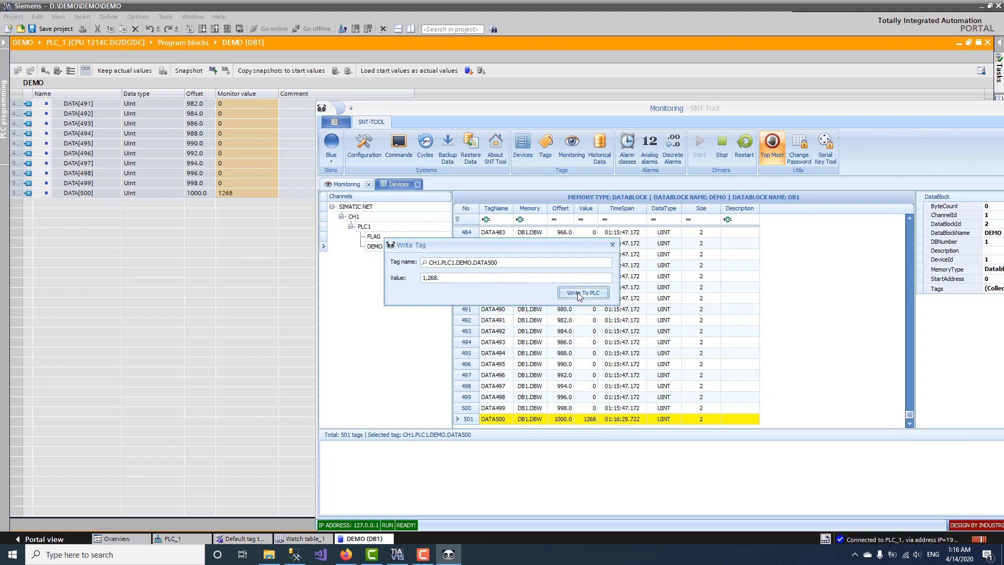
click(523, 266)
click(424, 263)
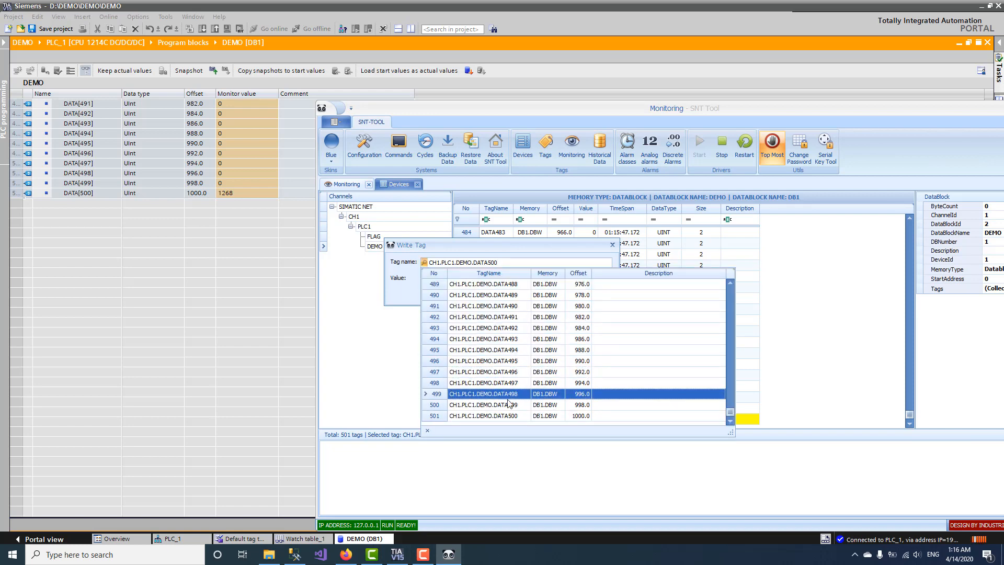
click(518, 361)
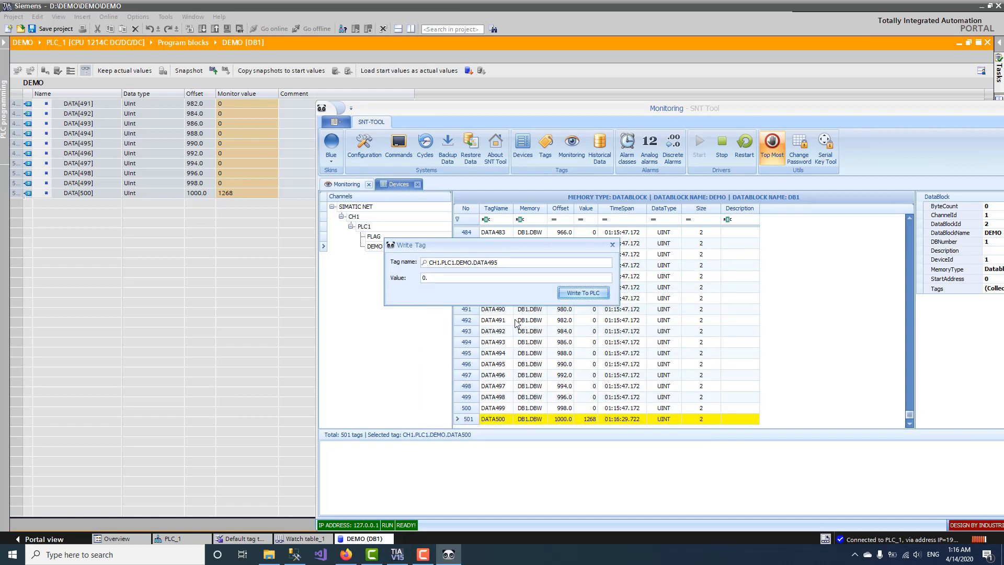
click(495, 280)
text(464)
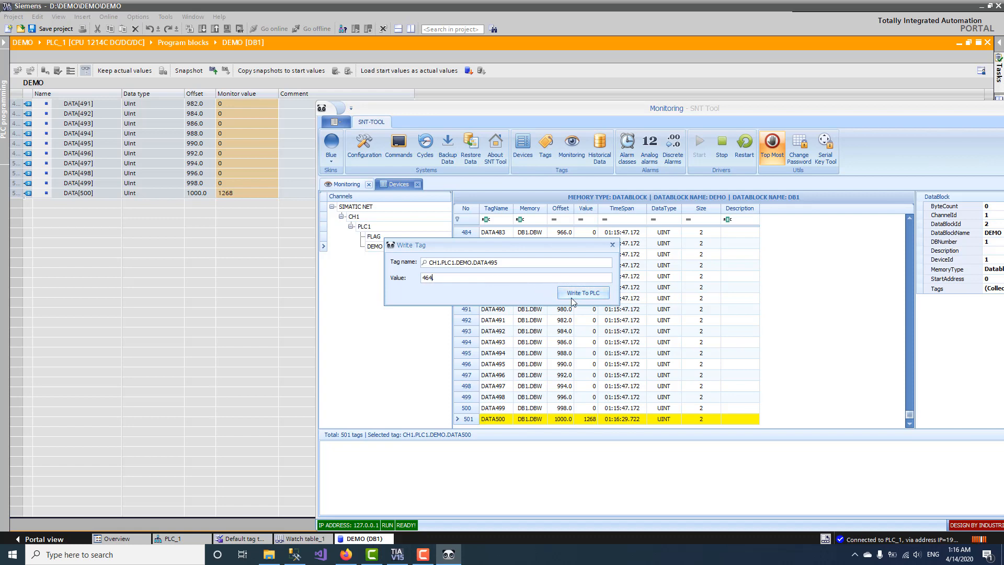
click(581, 293)
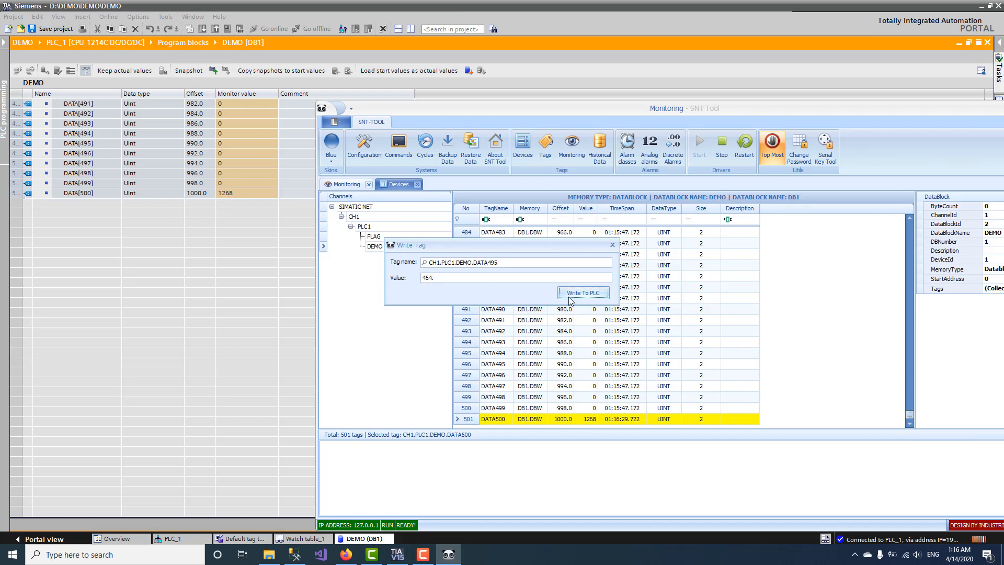
Step: Write DATA498 several times (4444, 3242, 12122), finishing at 1200
click(430, 268)
click(481, 396)
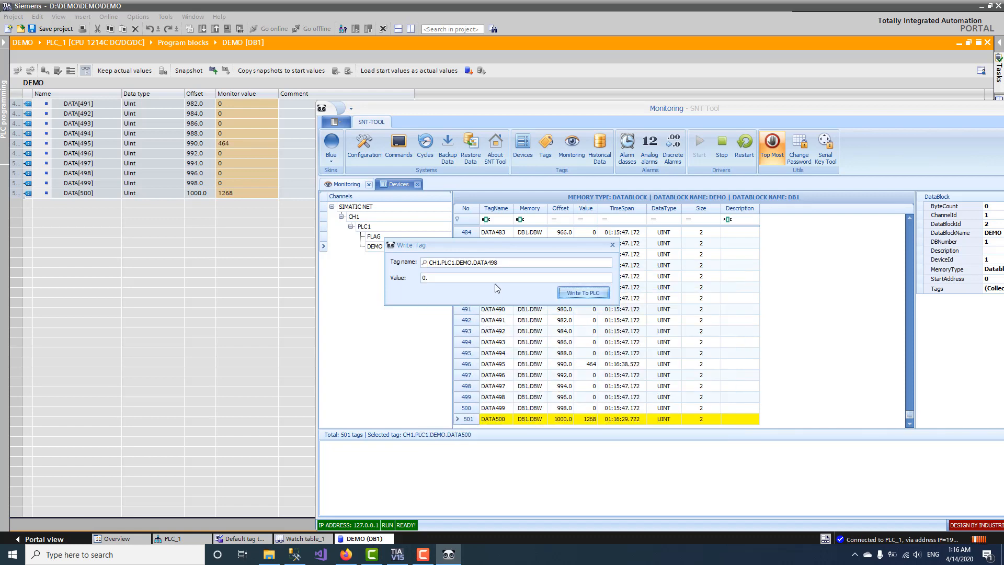
click(495, 278)
click(564, 296)
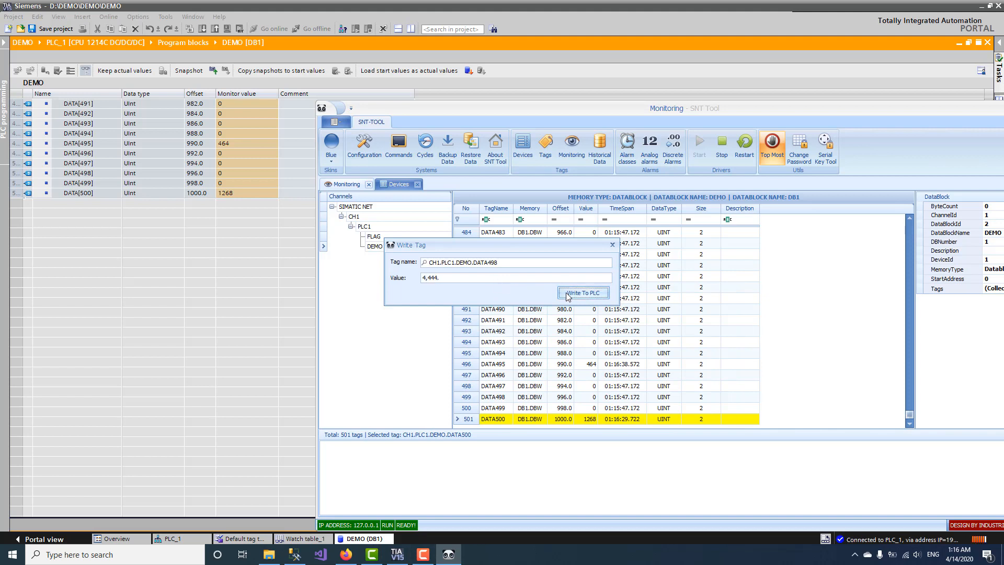
double_click(498, 278)
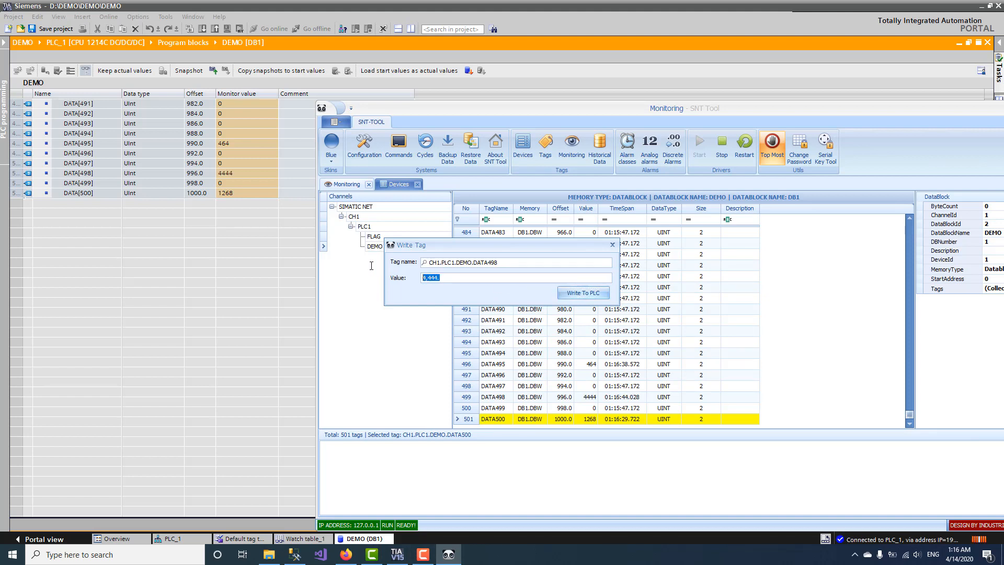
text(3242)
click(561, 295)
double_click(496, 280)
text(12122)
click(582, 294)
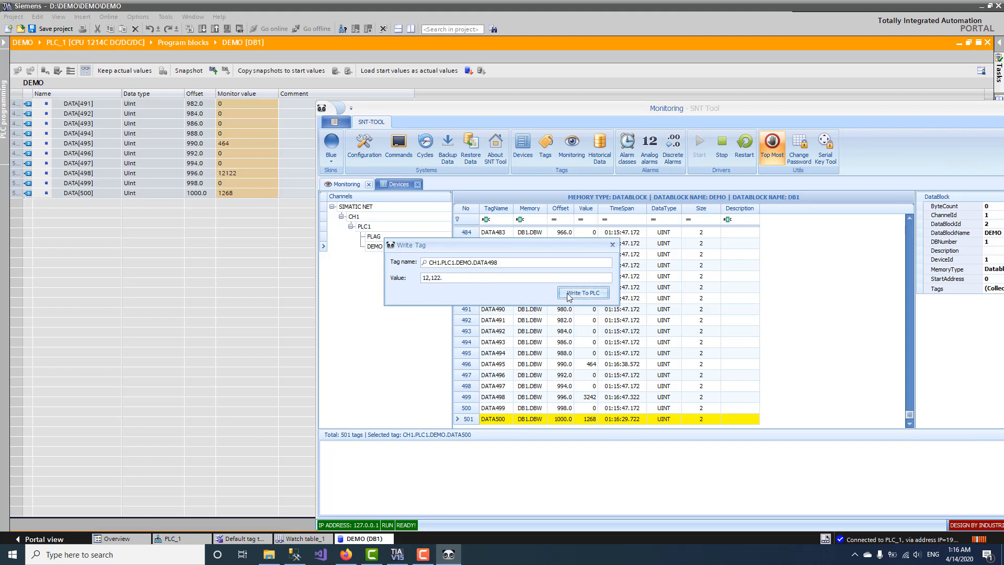
double_click(454, 278)
text(1200)
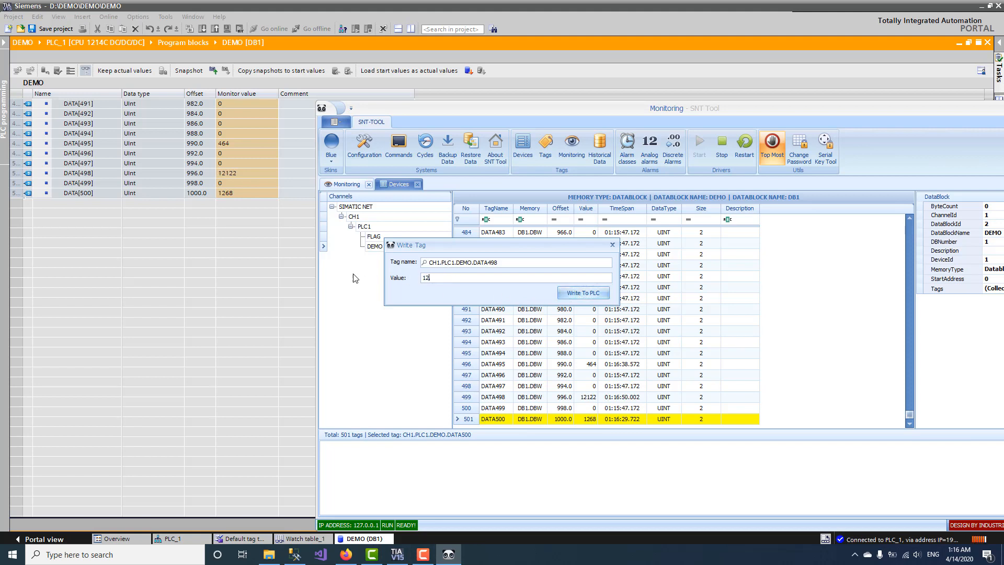
click(594, 296)
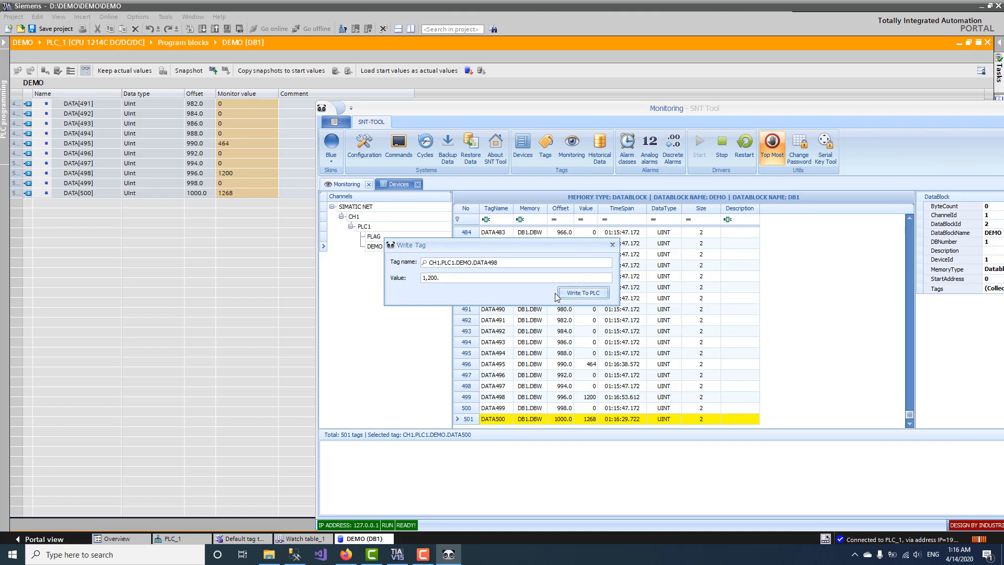
Step: Close the Write Tag dialog, select the DATA499 row, and switch to TIA Portal
click(613, 245)
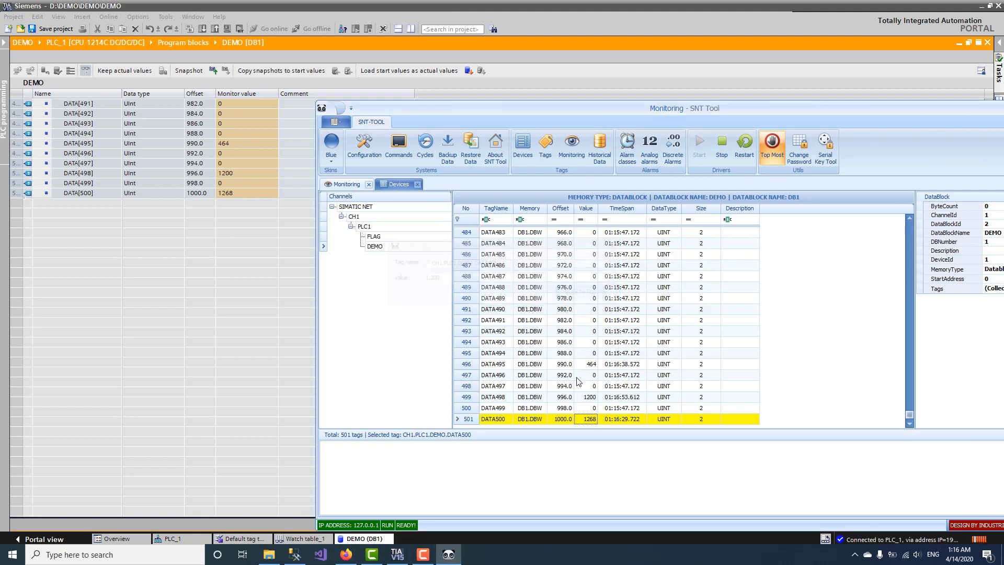
click(570, 409)
click(207, 184)
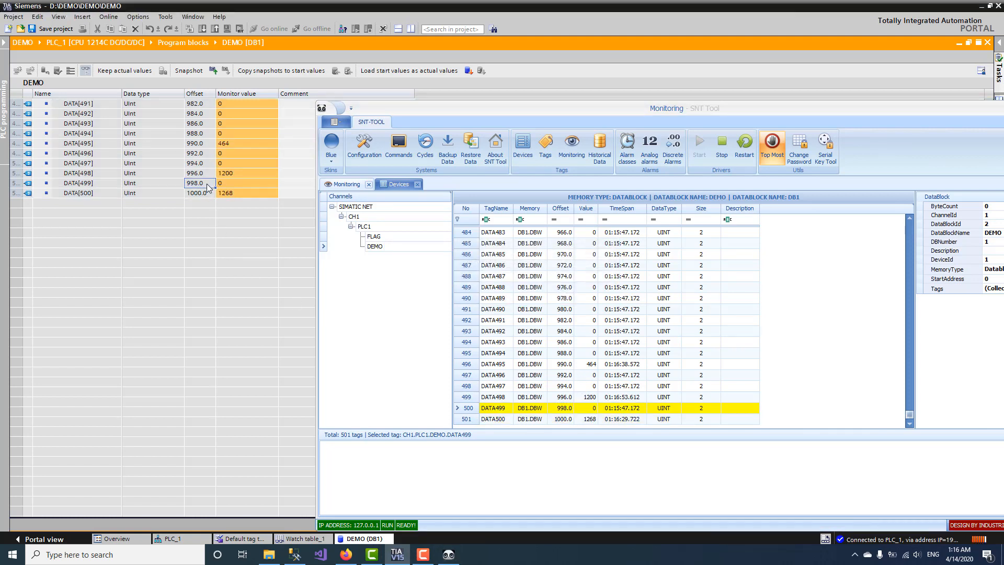
Step: Modify DATA[499] in TIA Portal to 323
drag(419, 108, 509, 154)
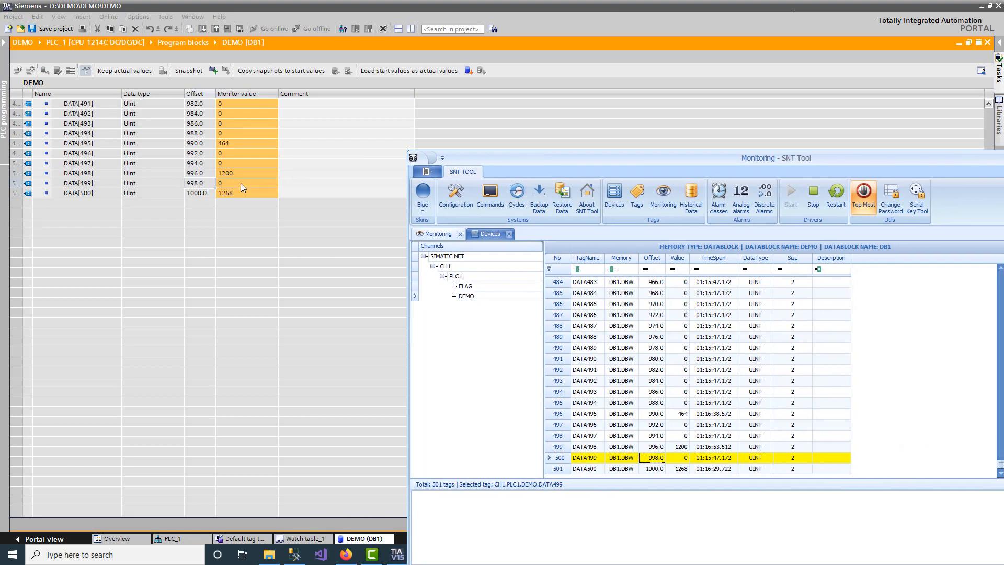
double_click(240, 183)
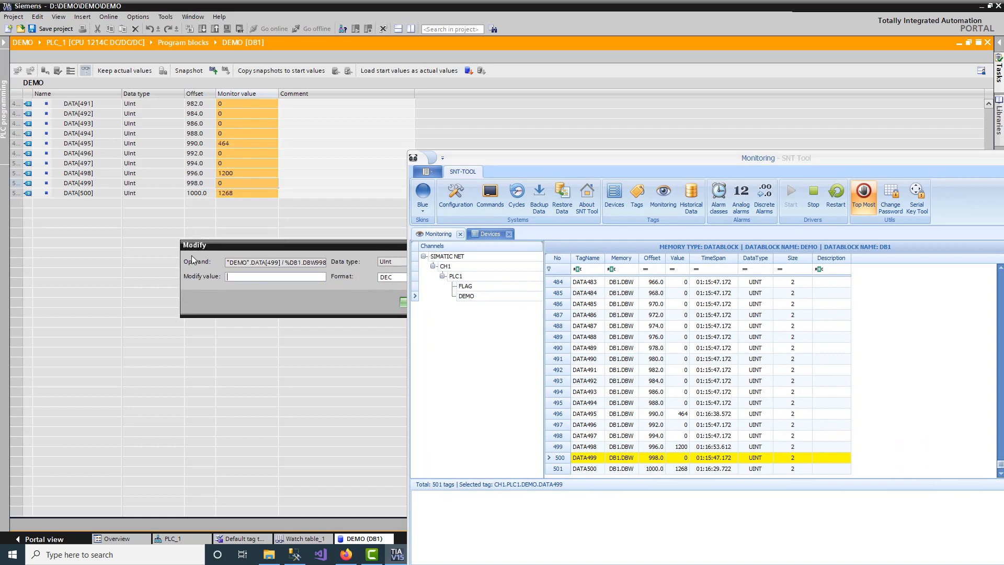
drag(282, 262, 224, 270)
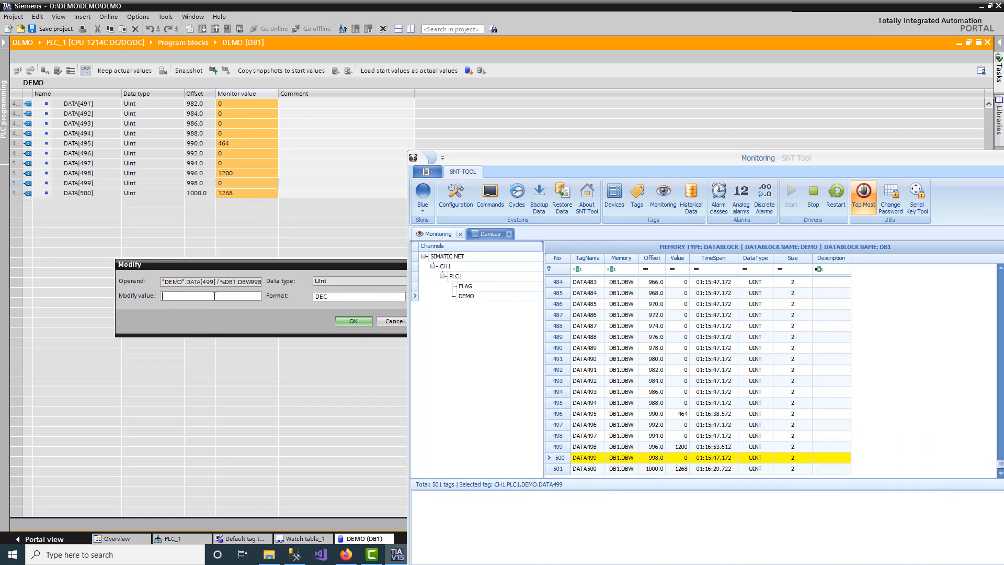
click(362, 321)
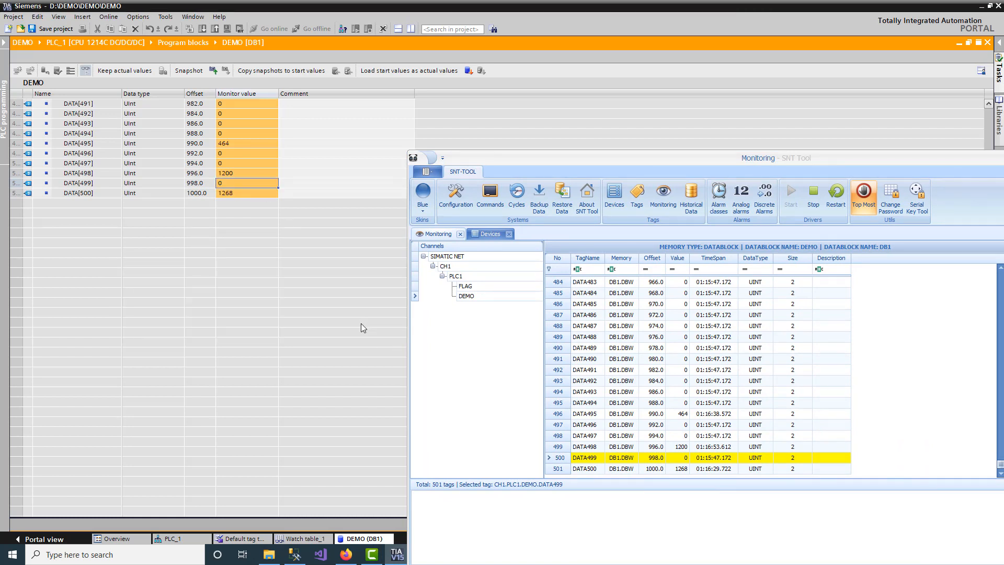
Step: Modify DATA[499] to 568 and confirm SNT Tool reads 568 for DATA499
double_click(237, 184)
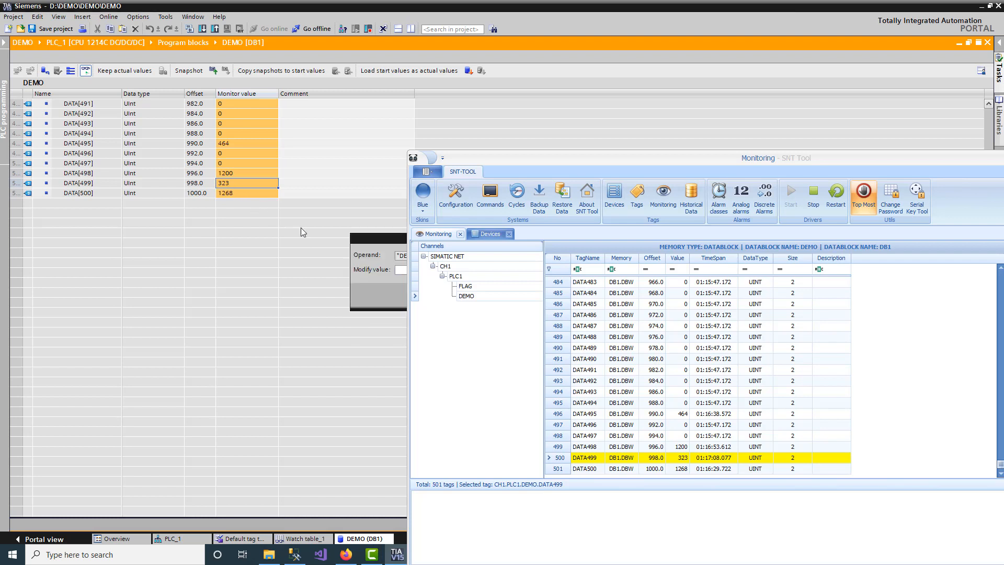
drag(373, 241, 179, 273)
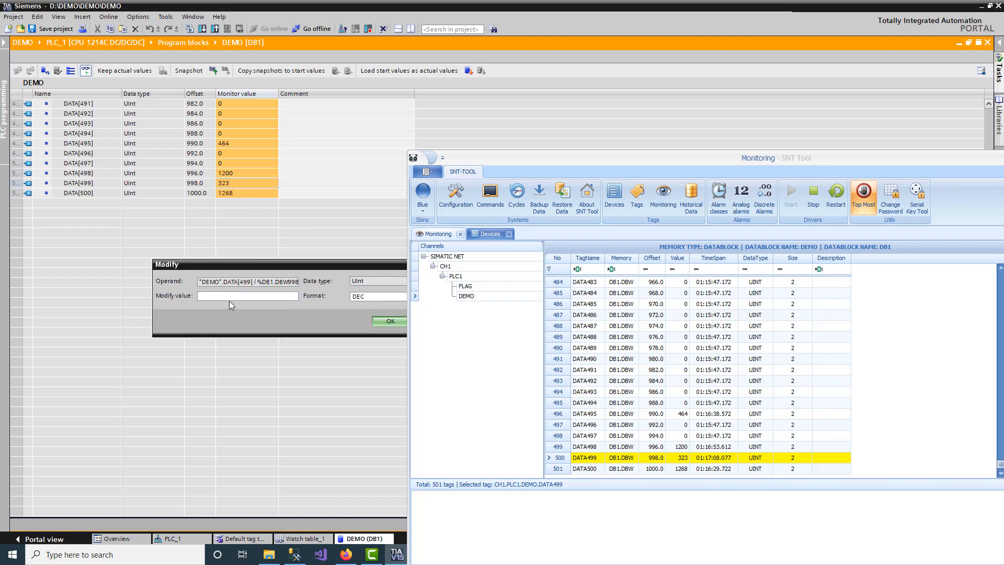
click(393, 323)
click(619, 392)
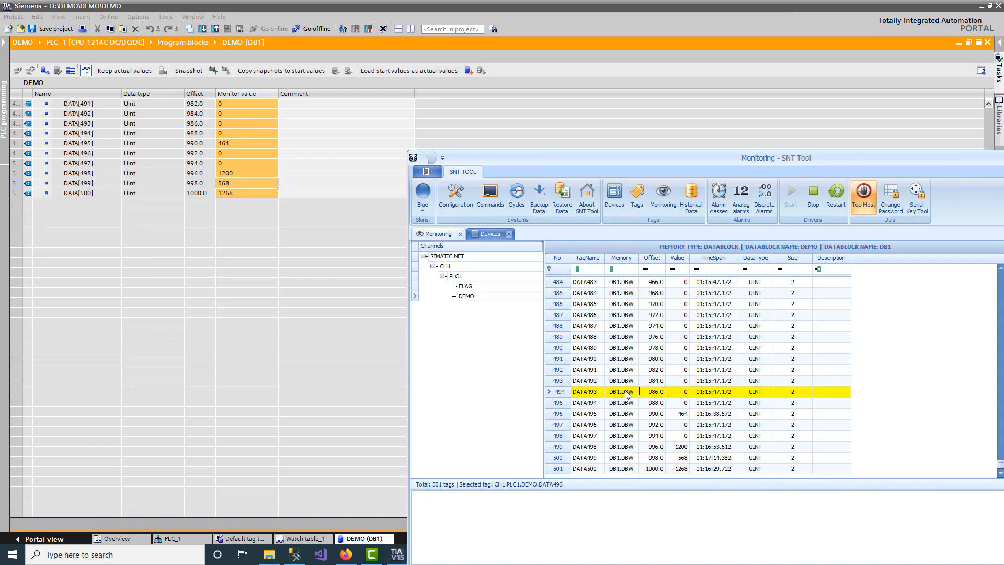
scroll(674, 403, up, 20)
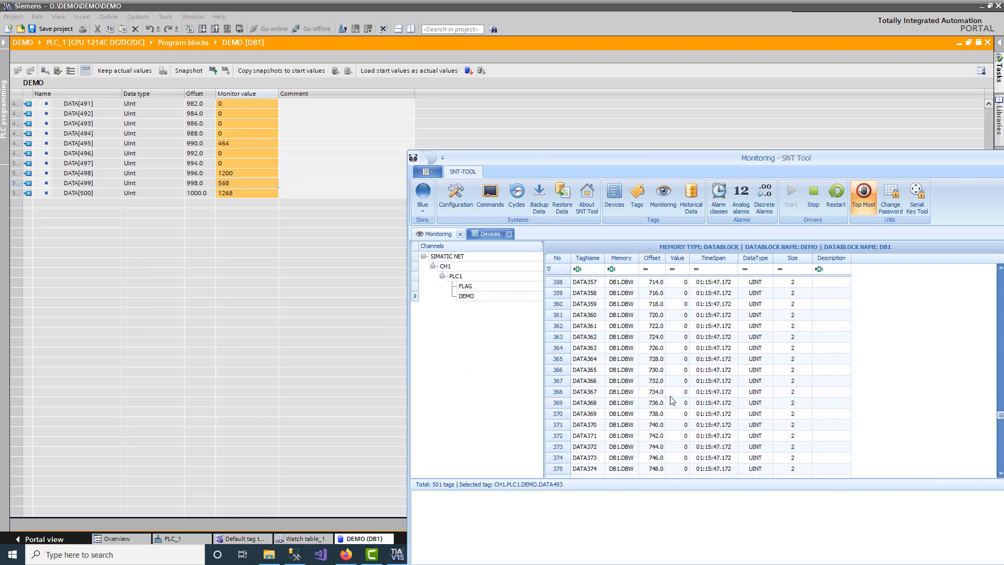
scroll(1000, 424, up, 16)
drag(1001, 401, 983, 250)
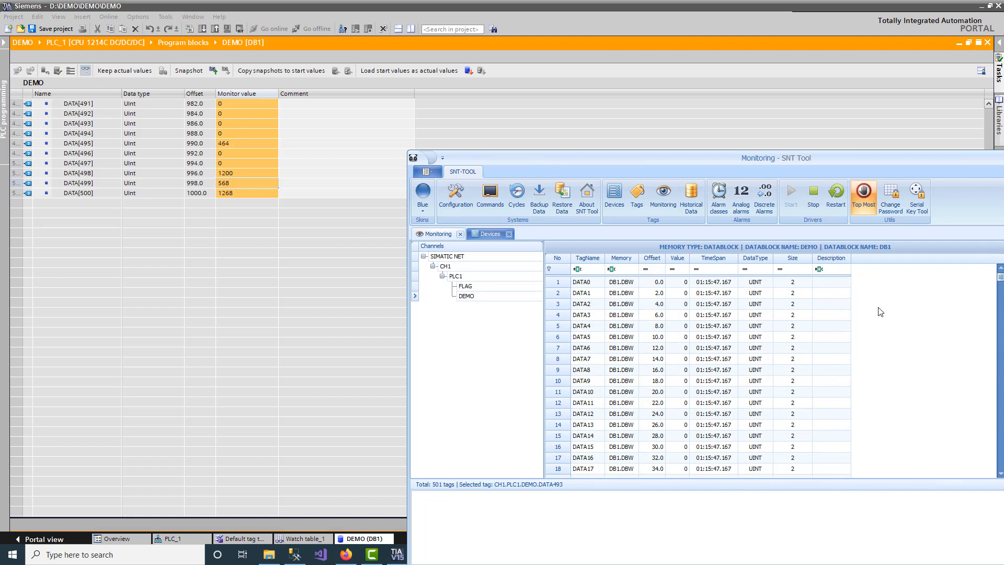
Step: List the DEMO block's tags from DATA0 in SNT Tool, with TIA's project tree expanded again
click(494, 289)
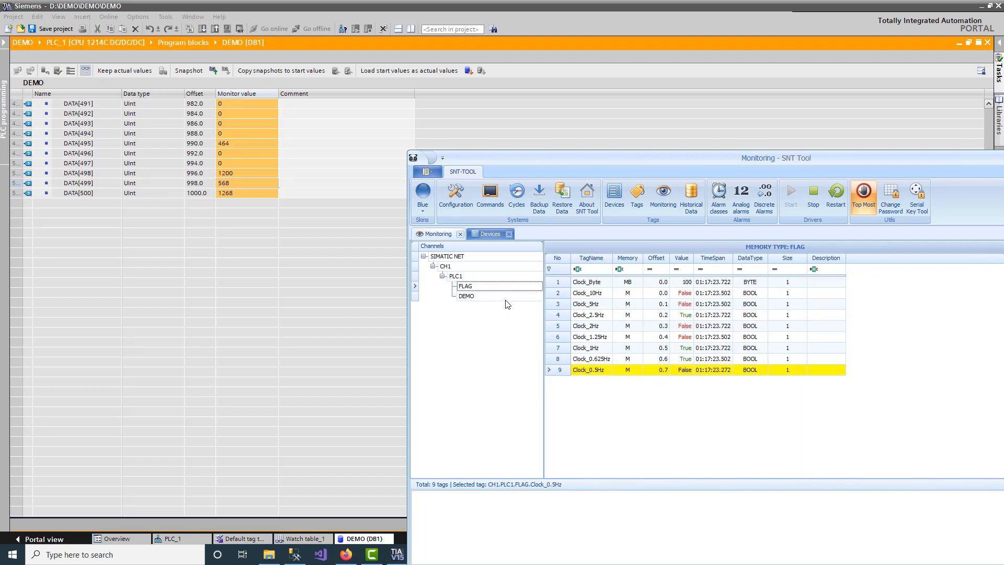
double_click(580, 158)
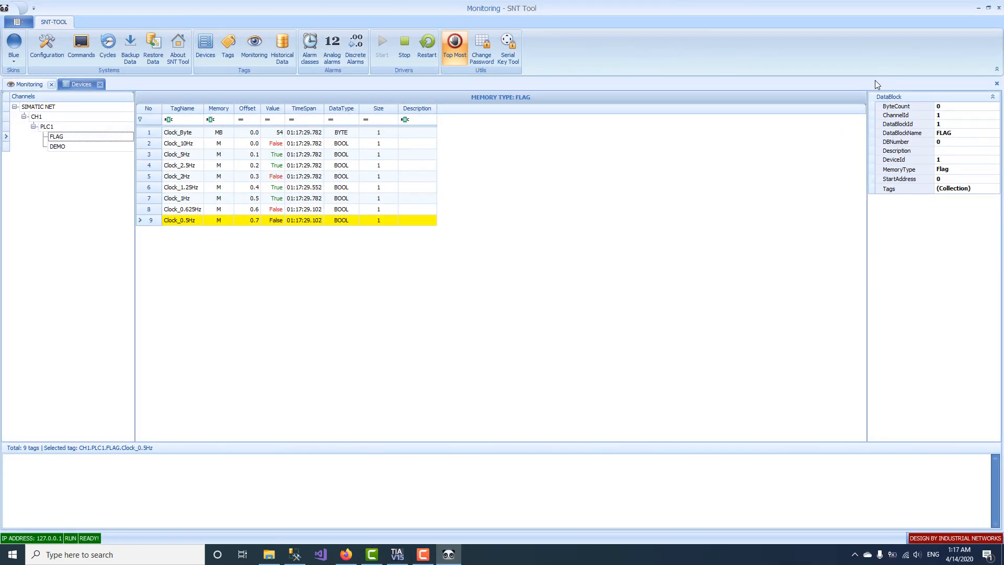
click(94, 146)
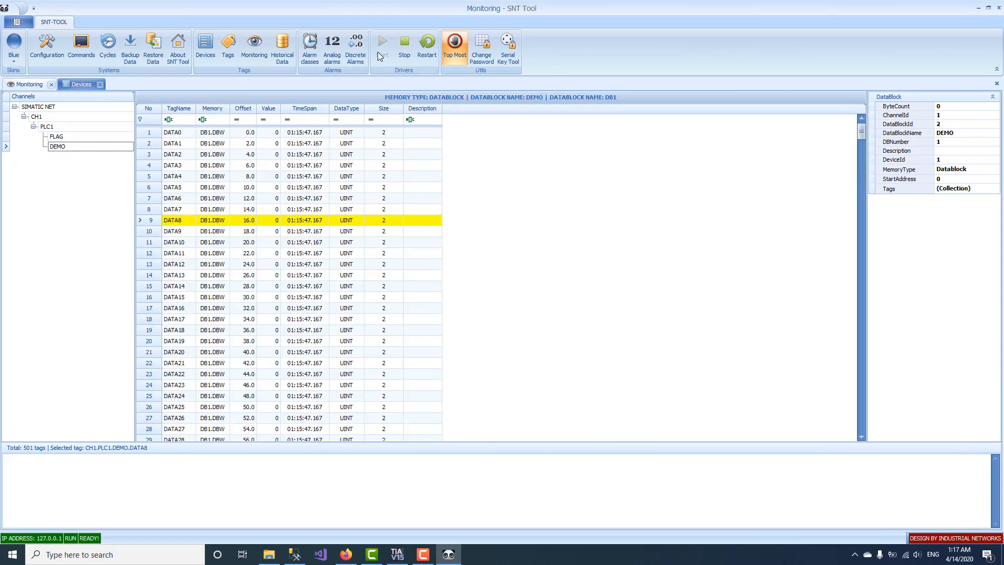
double_click(404, 10)
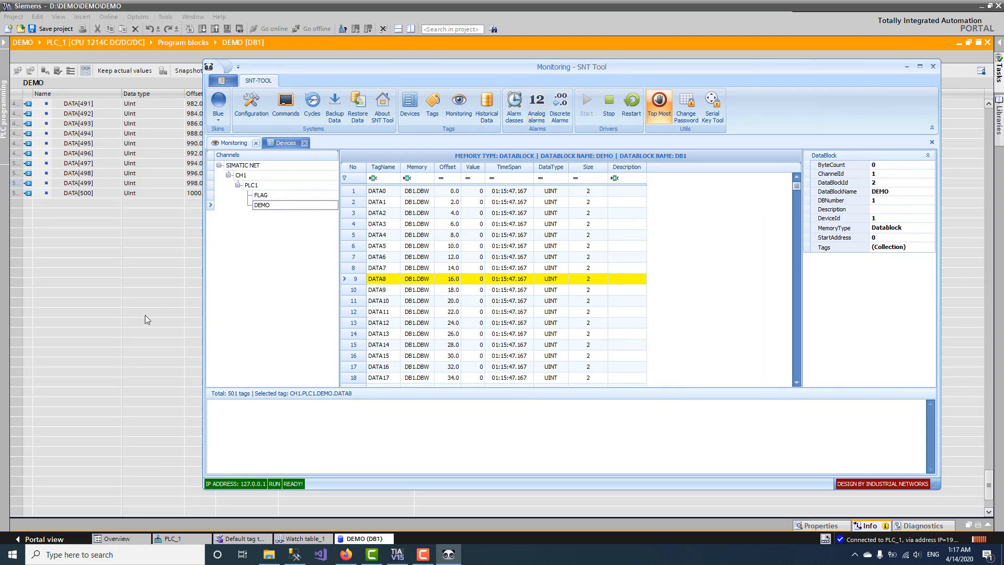
click(148, 320)
click(3, 94)
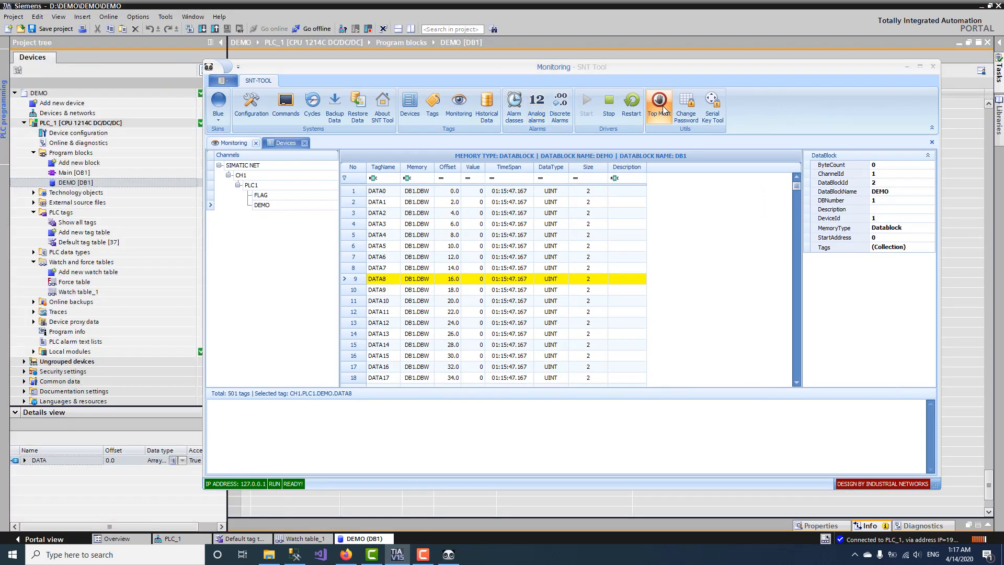
Step: Turn off Top Most, open Main [OB1], and place a MOVE box on Network 1
click(660, 104)
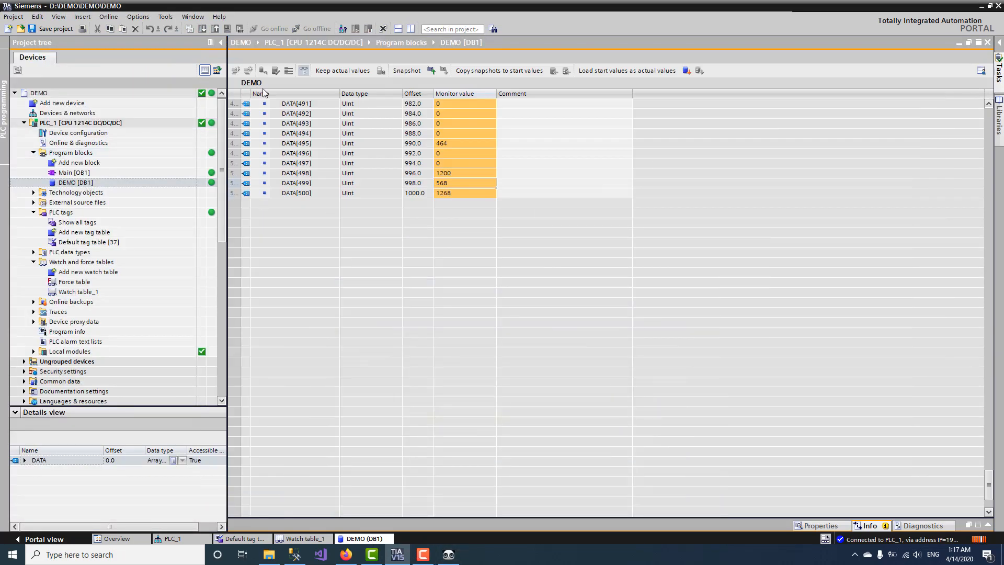
click(310, 135)
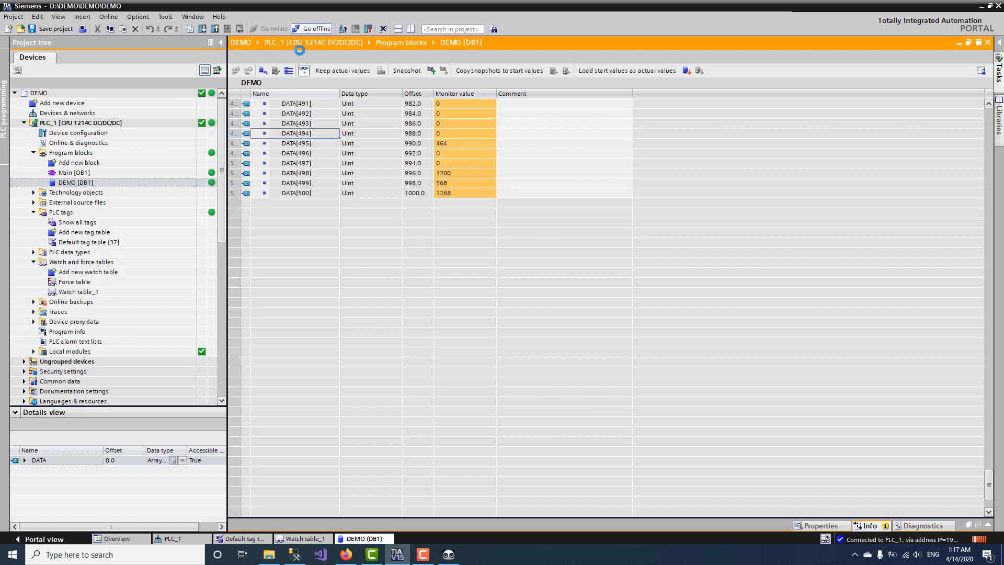
double_click(80, 174)
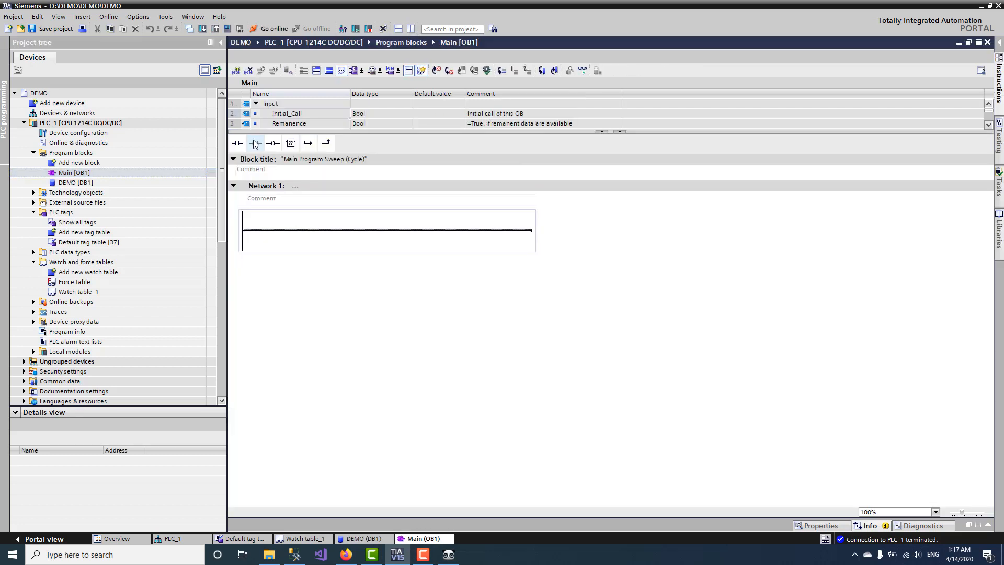
click(238, 144)
click(291, 144)
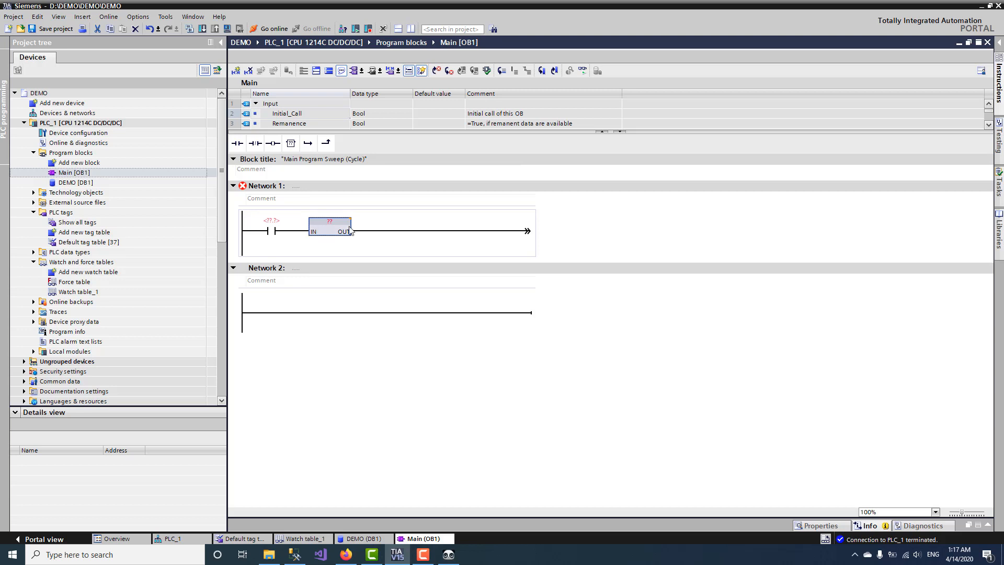
click(275, 230)
key(Delete)
click(292, 224)
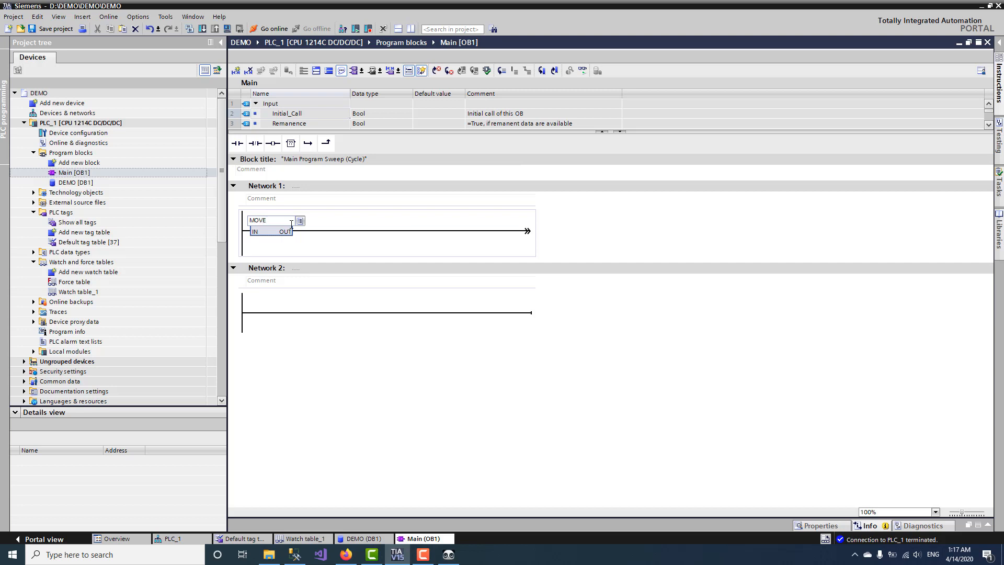
key(Return)
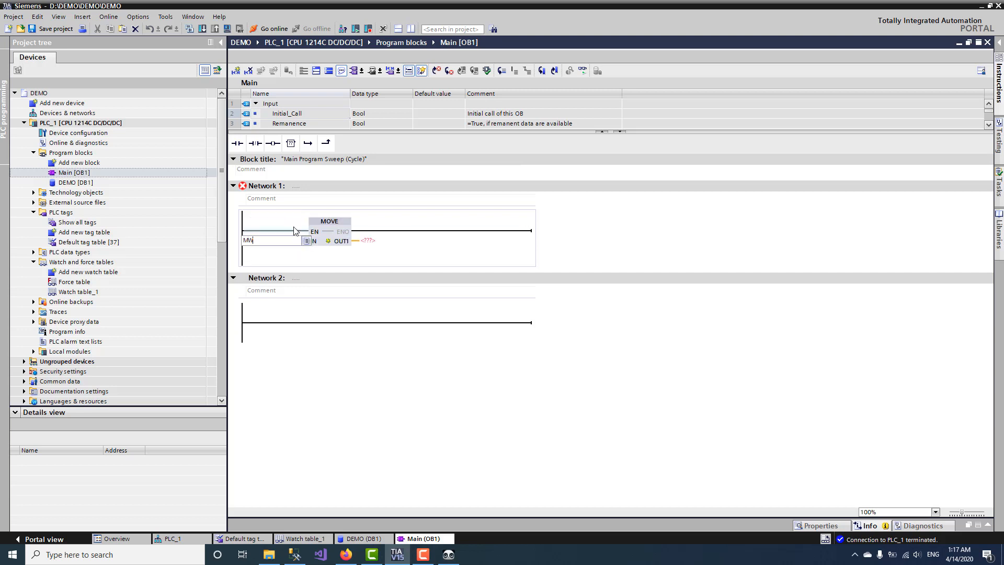
Step: Set the MOVE input to MW0 and its output to "DEMO".DATA[6]
text(MW0)
key(Return)
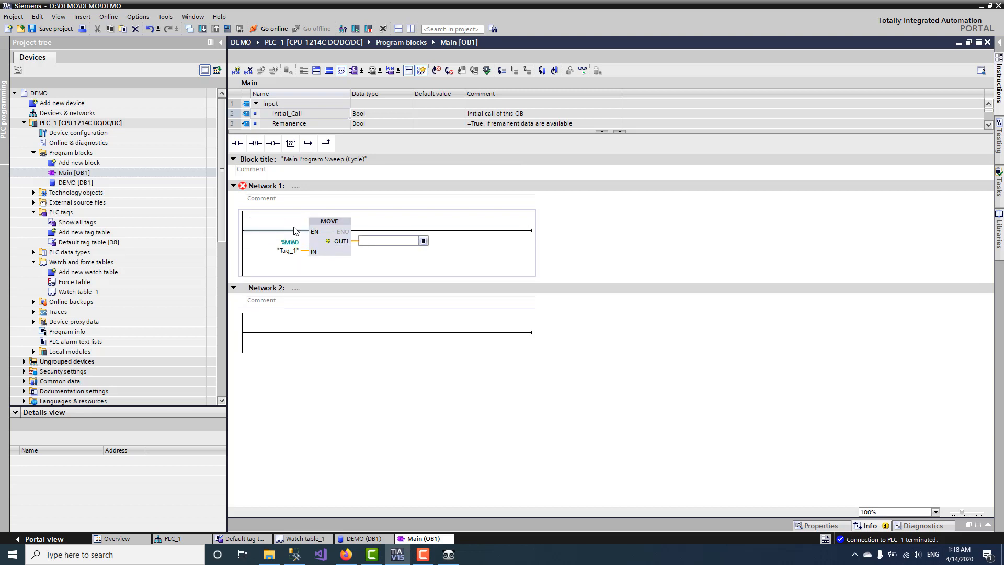
text(D)
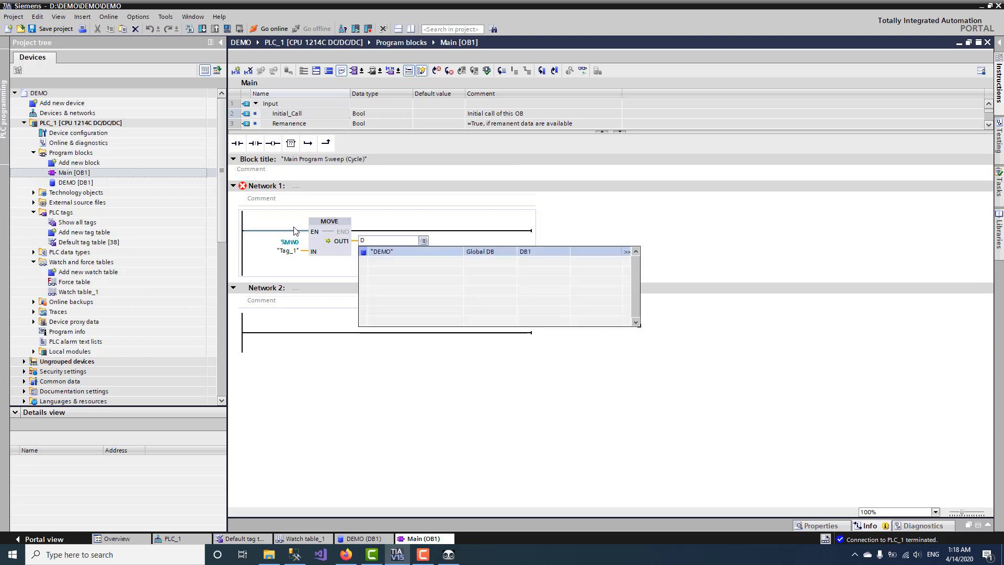
text(EMO".)
key(Return)
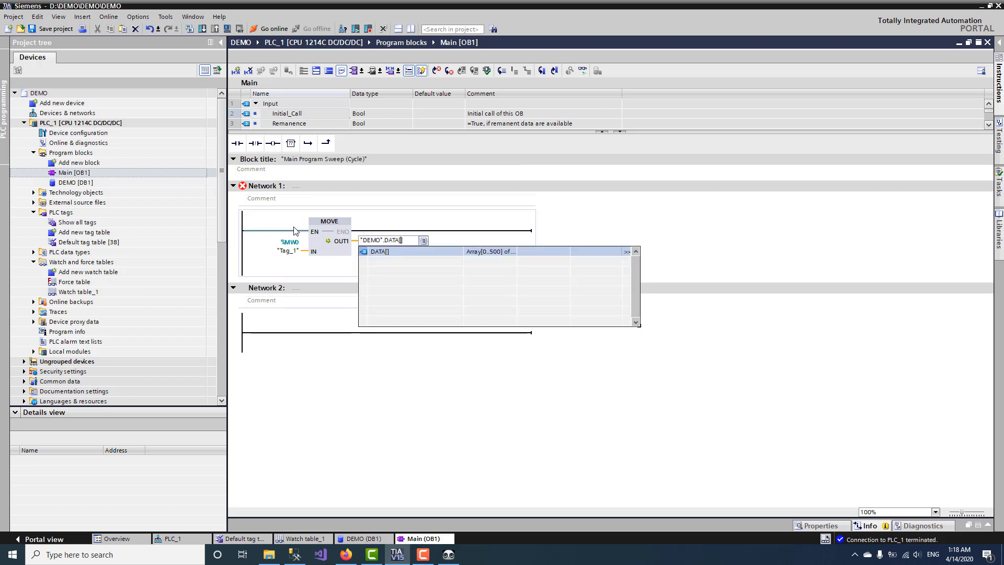
key(Down)
key(Down)
key(Down)
key(Down)
key(Down)
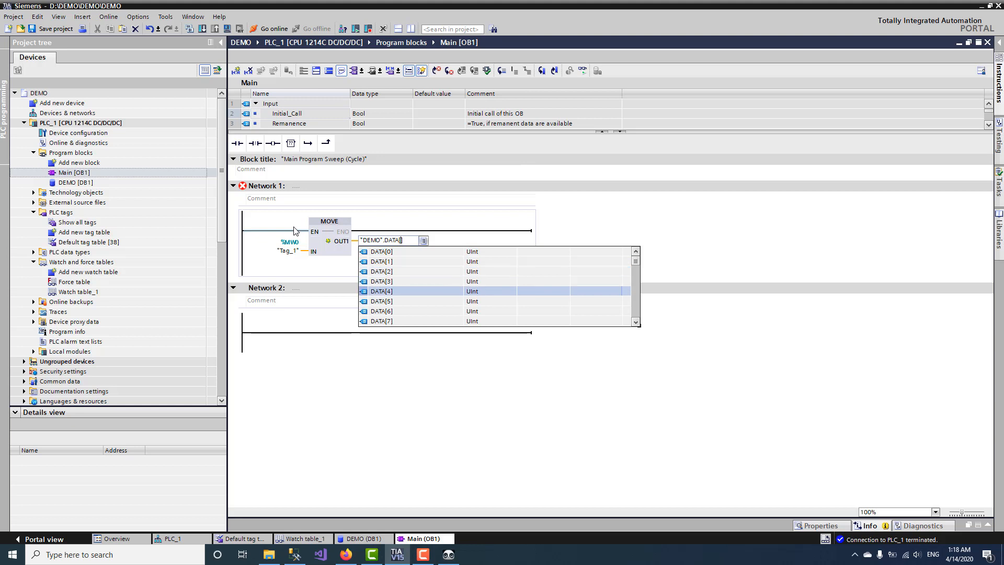
key(Down)
key(Return)
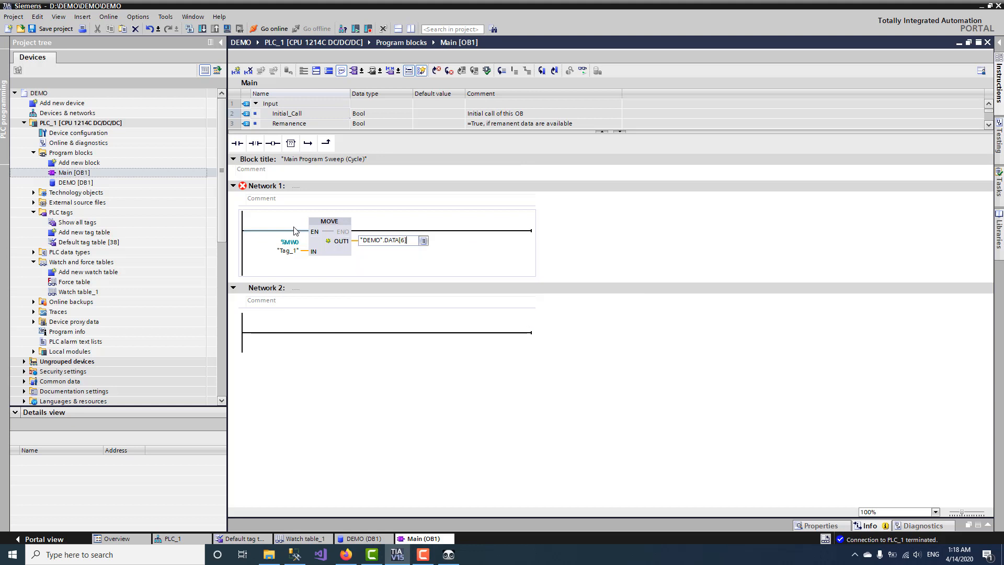
click(396, 343)
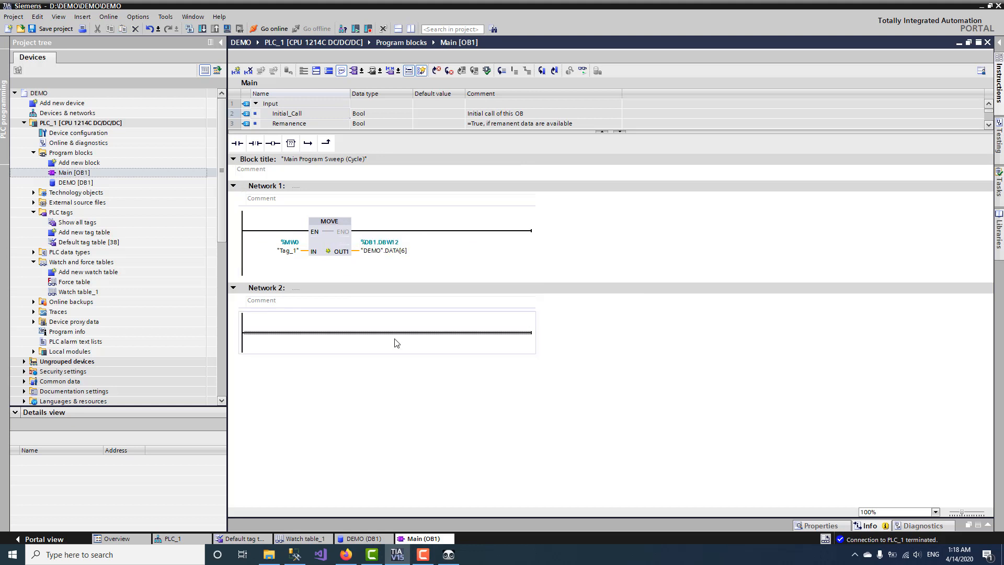
Step: Save the project, download the program to PLC_1, and return to the DEMO (DB1) editor
click(53, 31)
click(190, 28)
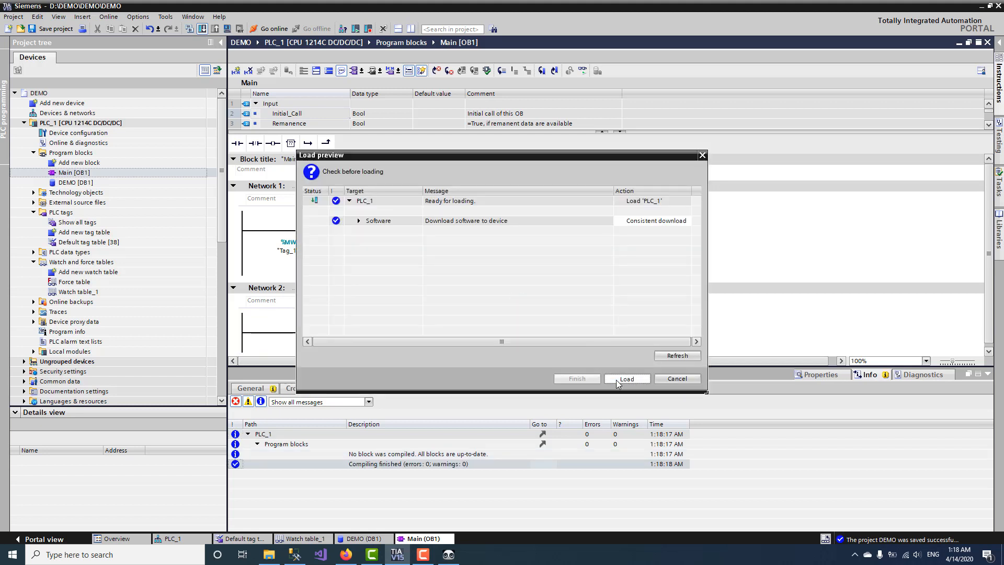
click(616, 379)
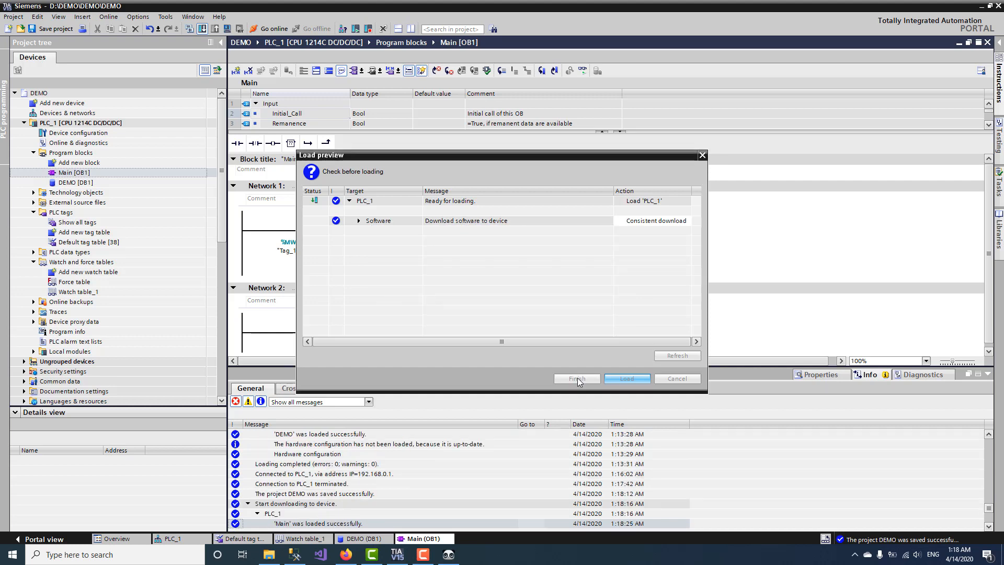
click(577, 378)
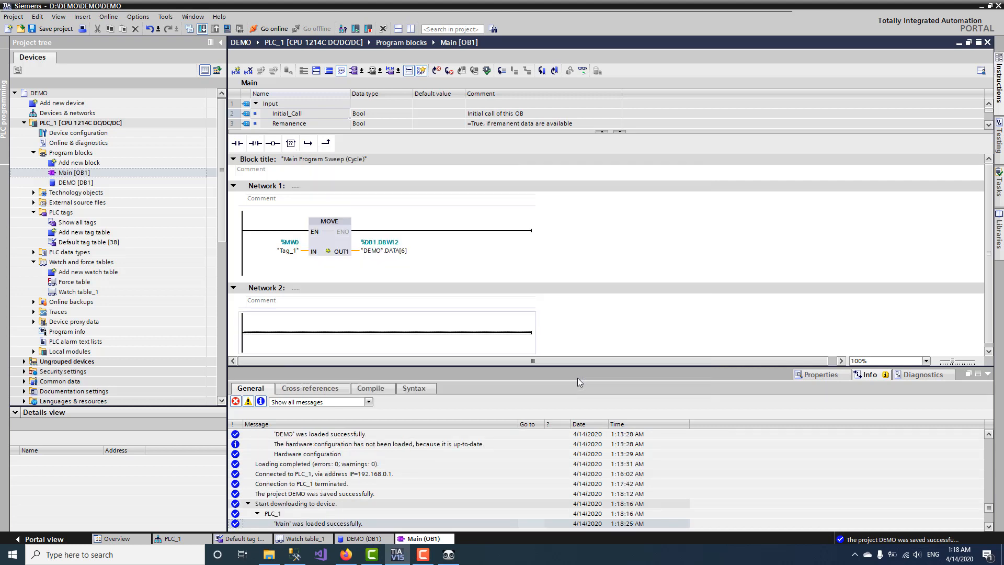
click(365, 539)
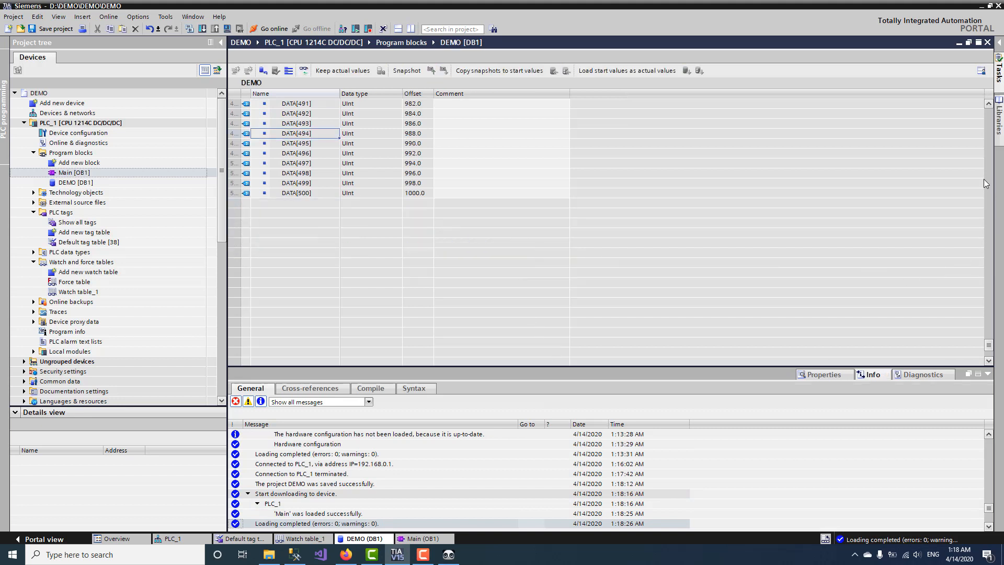
Step: Monitor DEMO [DB1] live from its top rows, where DATA[6] reads 9728, and bring SNT Tool forward
drag(985, 149, 984, 87)
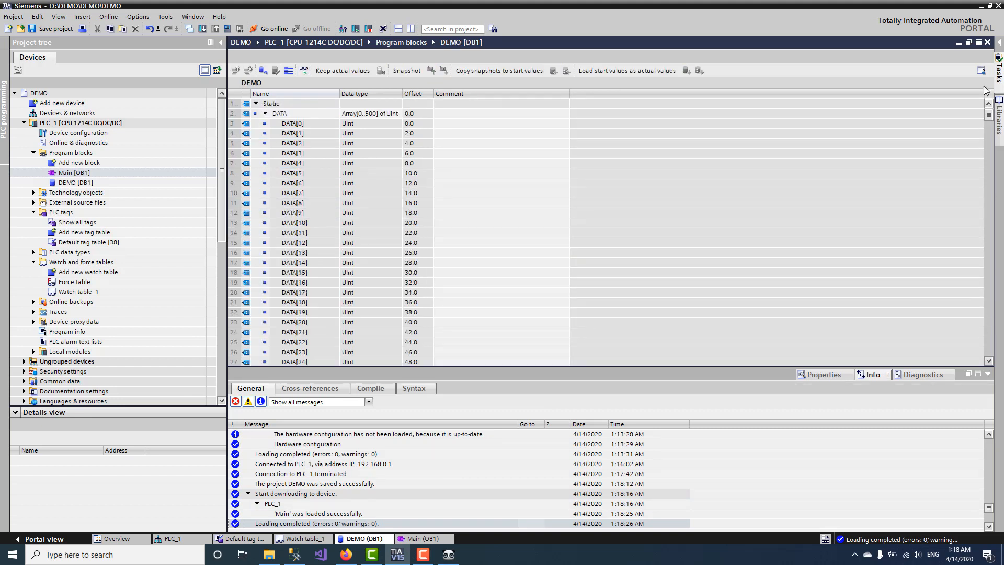
click(304, 70)
click(987, 374)
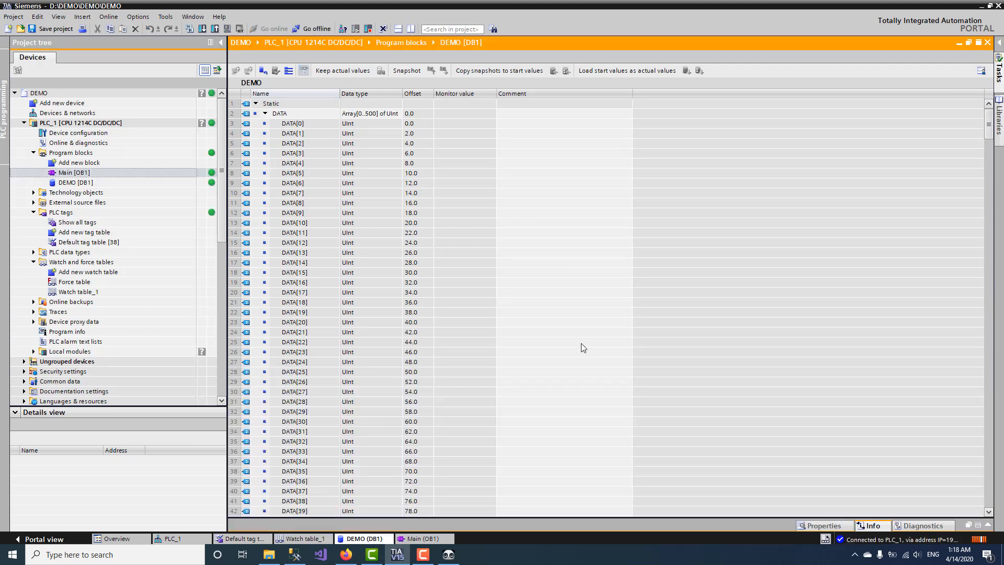
click(448, 555)
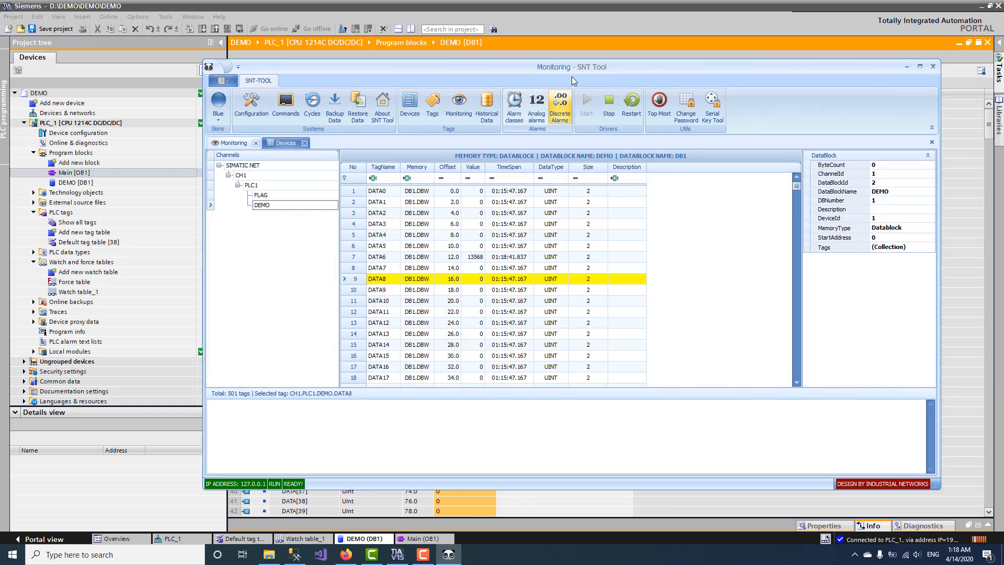
Step: Move SNT Tool below DB1's rows and select DATA6 to compare it with TIA's DATA[6]
drag(577, 67, 572, 233)
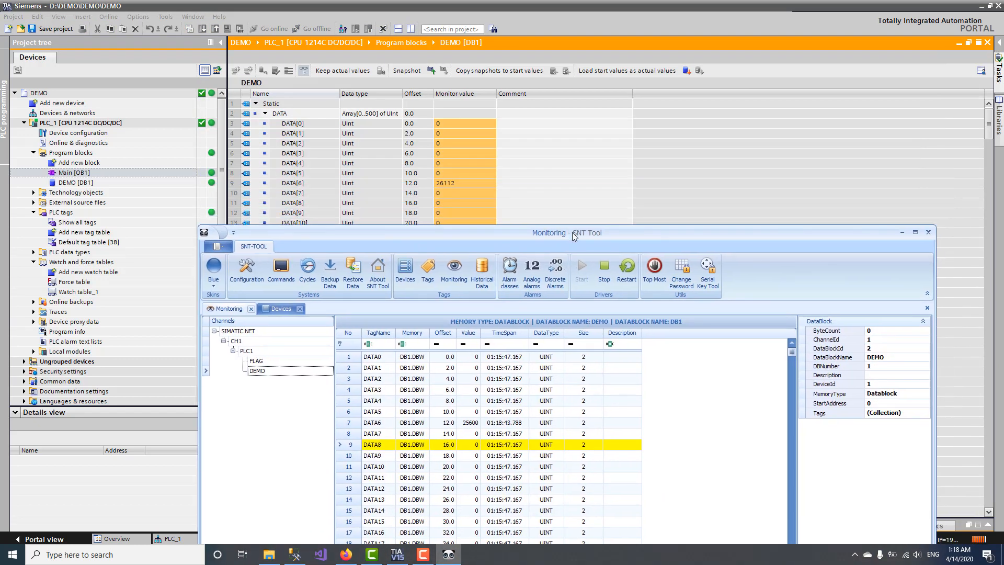
click(444, 422)
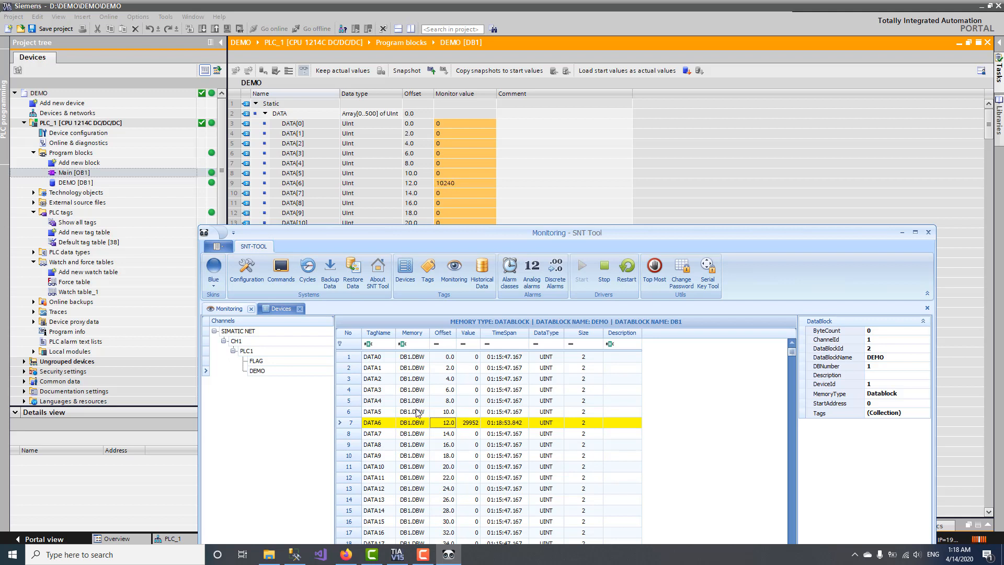
click(423, 555)
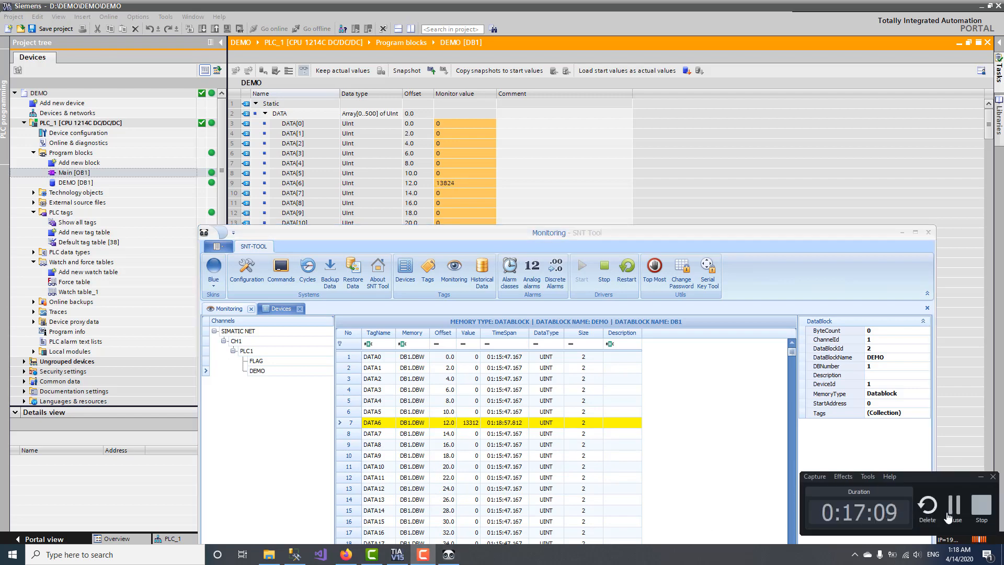